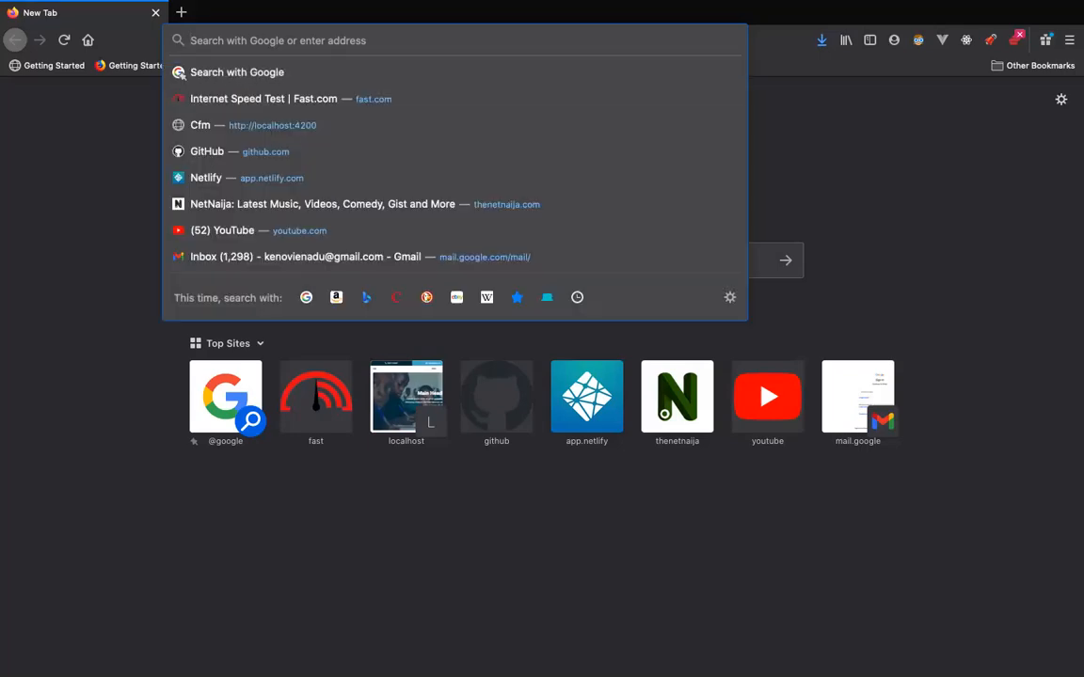
Step: Go to botamp.com and start the free website creation to reach the template gallery
{"action": "type", "text": "botam"}
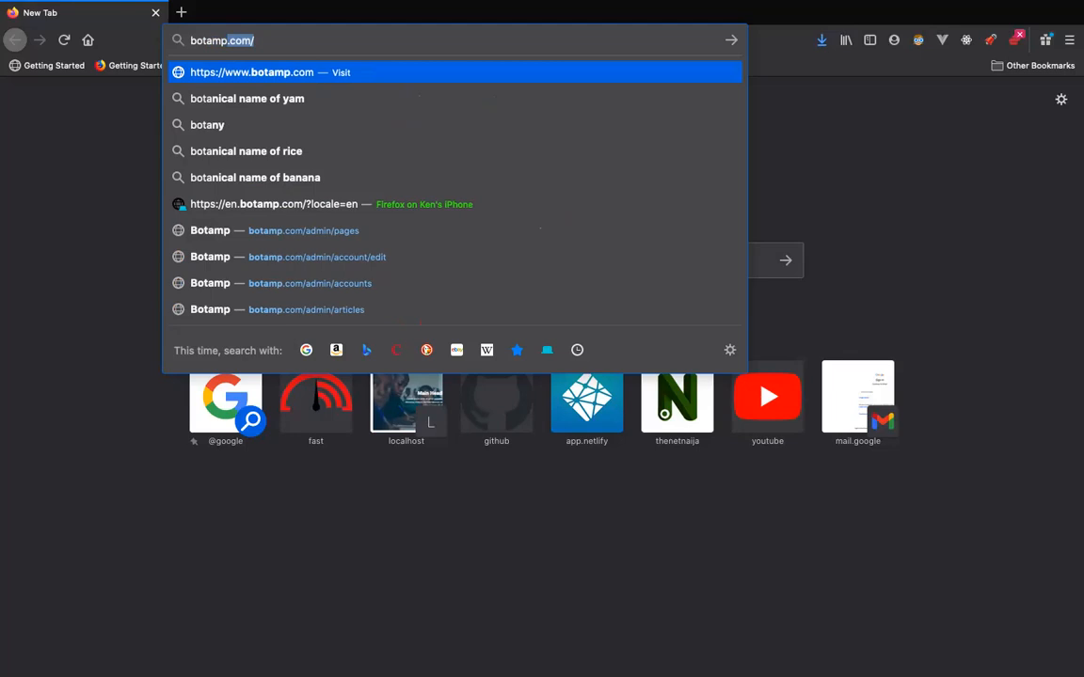
{"action": "type", "text": "p.com/"}
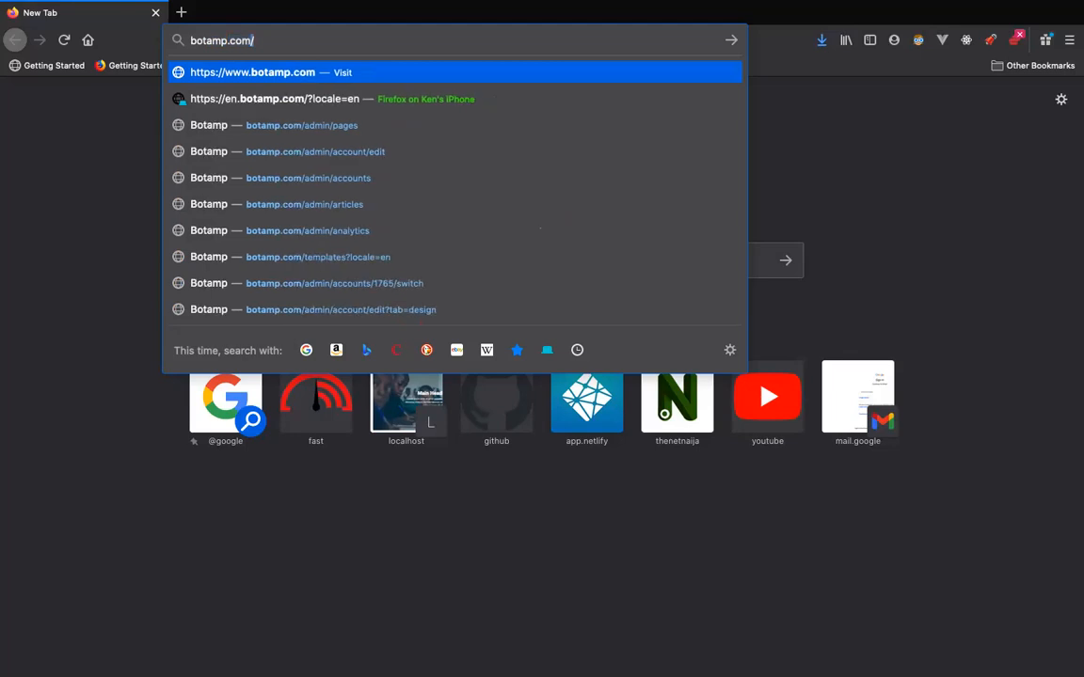
{"action": "key", "text": "Return"}
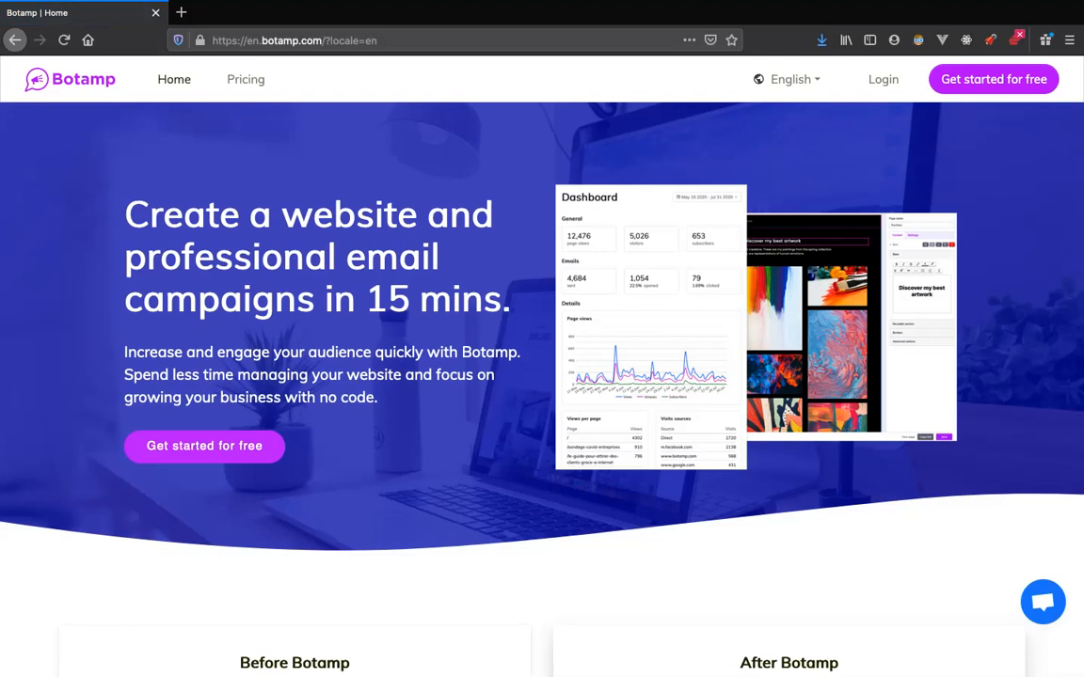
{"action": "left_click", "coordinate": [204, 446]}
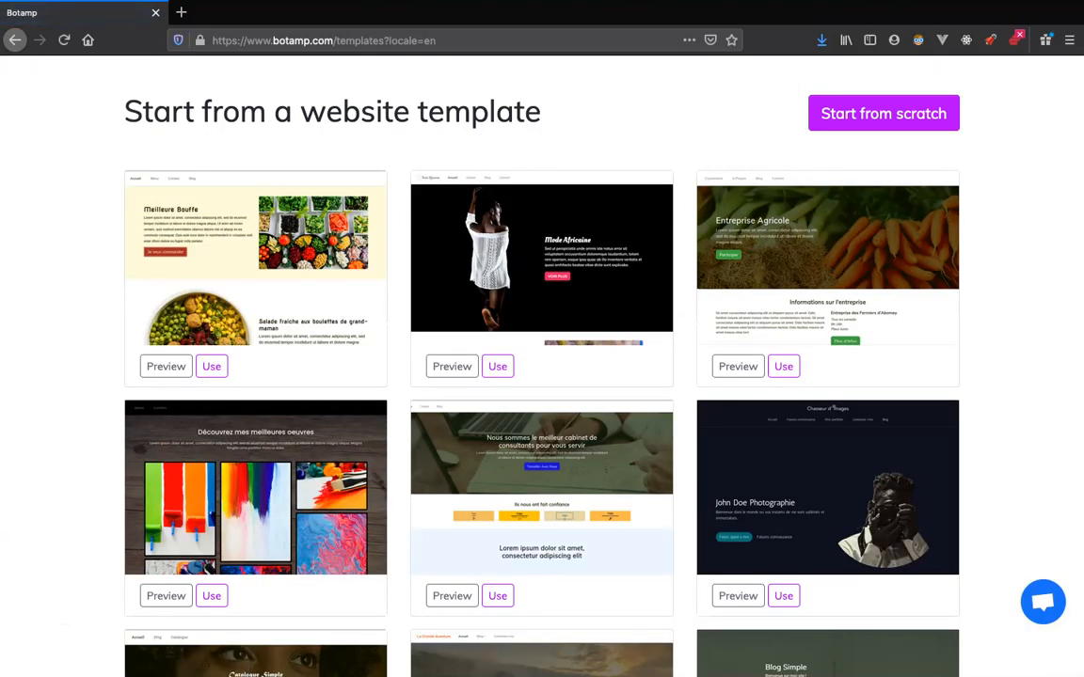
Step: Browse the website templates, preview the Consultant template's home page, and return to the gallery
{"action": "scroll", "coordinate": [541, 376], "scroll_direction": "down", "scroll_amount": 5}
{"action": "scroll", "coordinate": [542, 376], "scroll_direction": "up", "scroll_amount": 5}
{"action": "scroll", "coordinate": [542, 376], "scroll_direction": "down", "scroll_amount": 5}
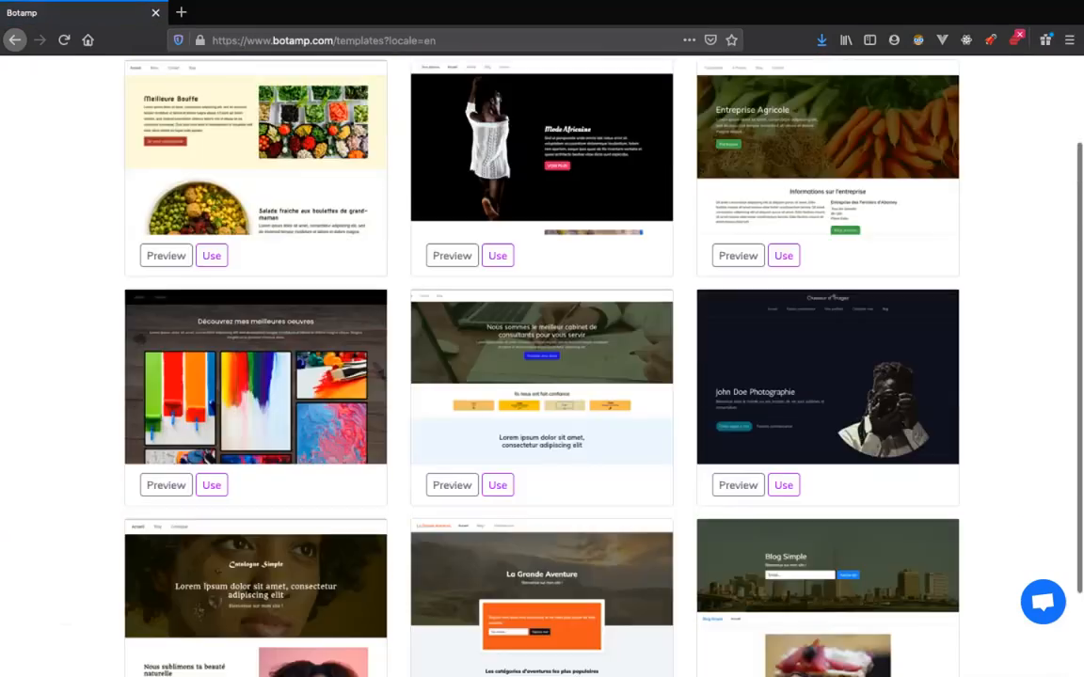
{"action": "left_click", "coordinate": [452, 405]}
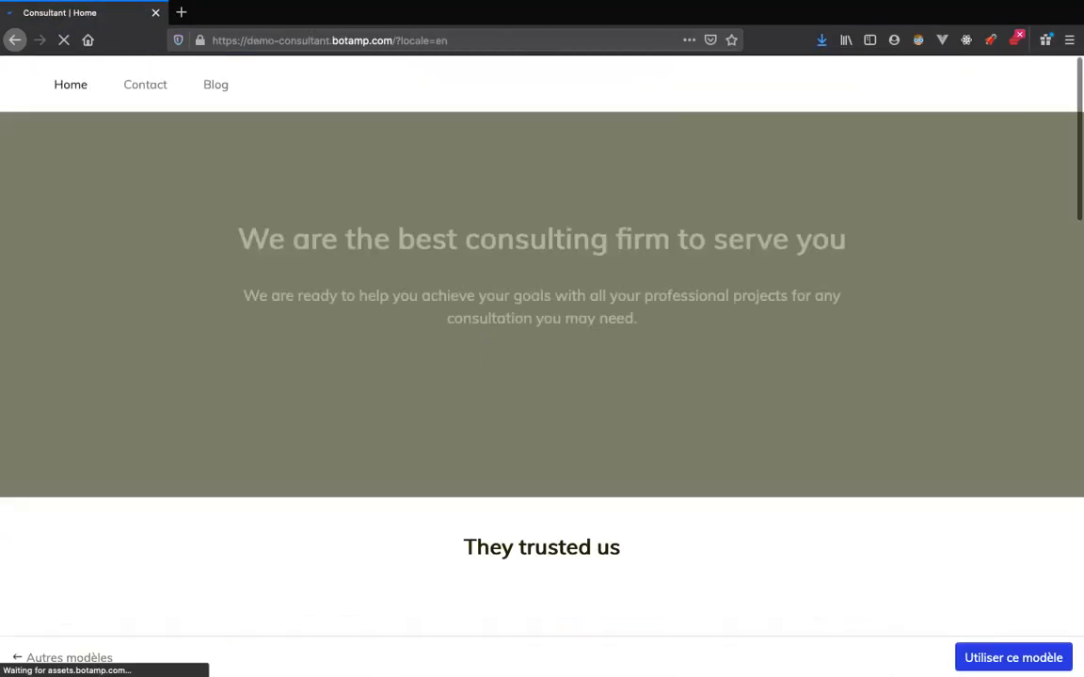
{"action": "scroll", "coordinate": [541, 376], "scroll_direction": "down", "scroll_amount": 20}
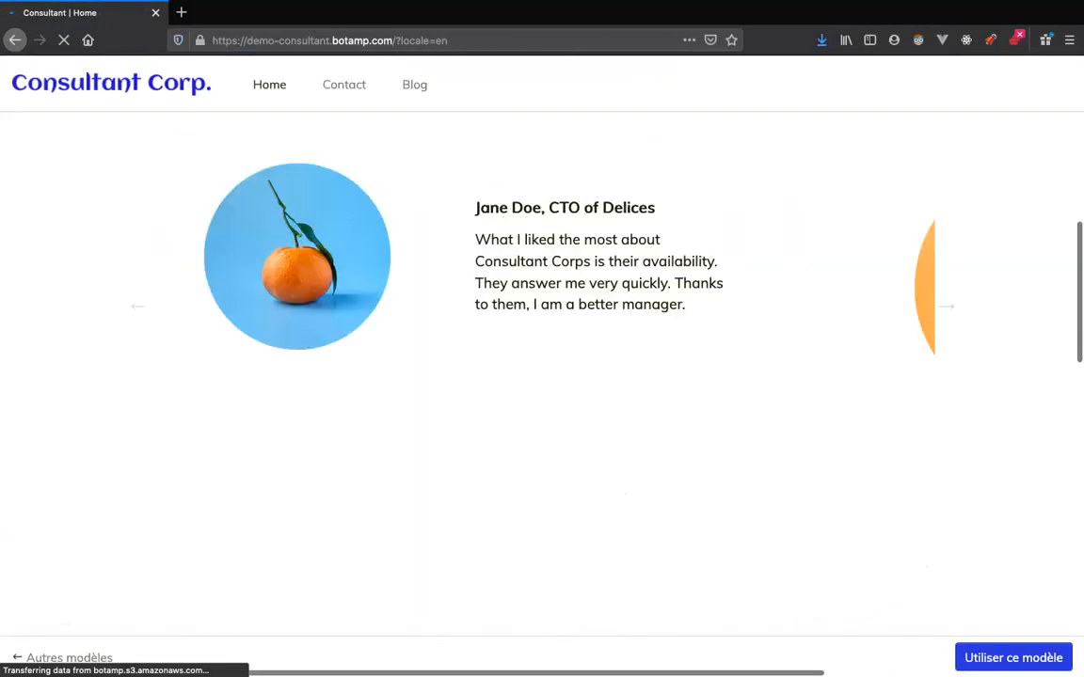
{"action": "scroll", "coordinate": [542, 376], "scroll_direction": "up", "scroll_amount": 20}
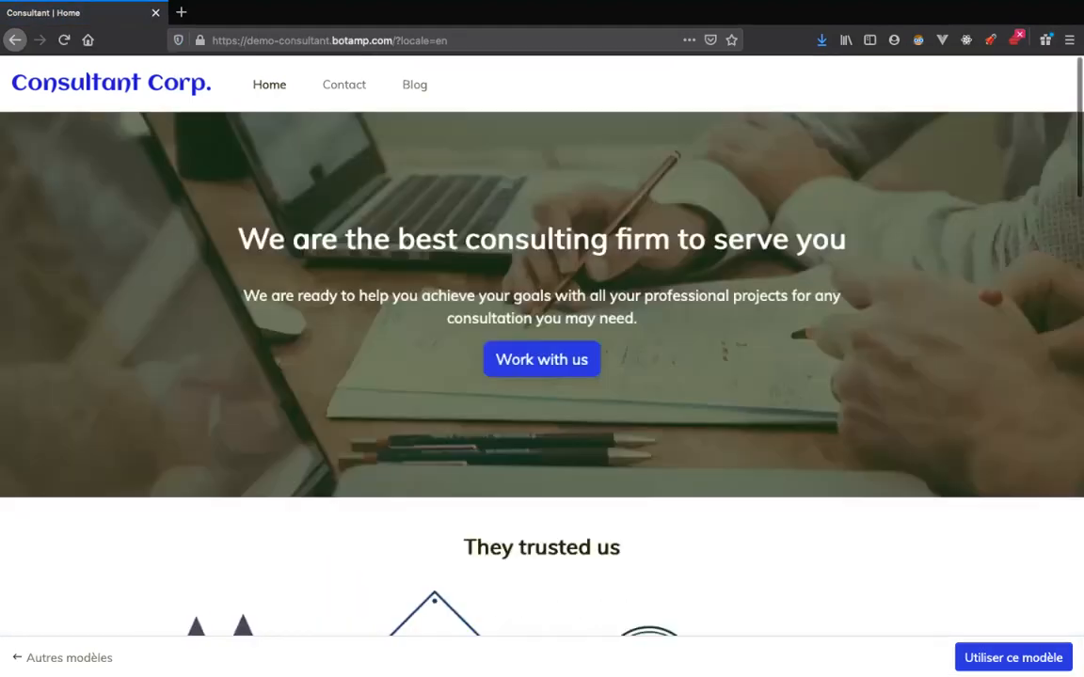
{"action": "left_click", "coordinate": [15, 39]}
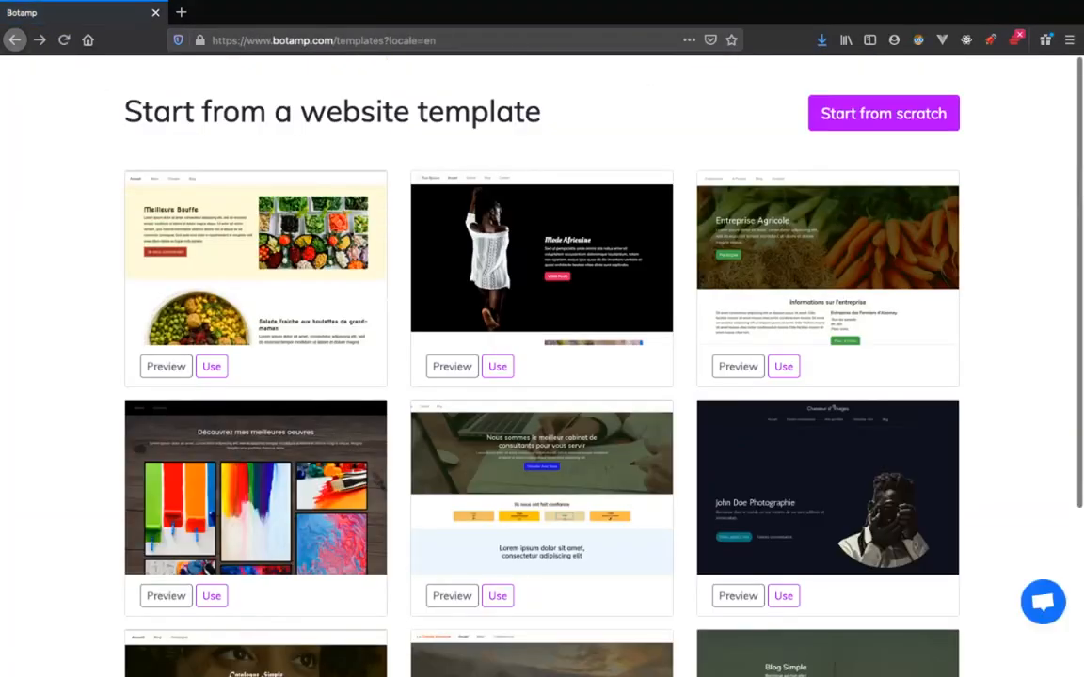
Step: Preview the Entreprise Agricole template, look through its whole home page, and return to the gallery
{"action": "left_click", "coordinate": [737, 365]}
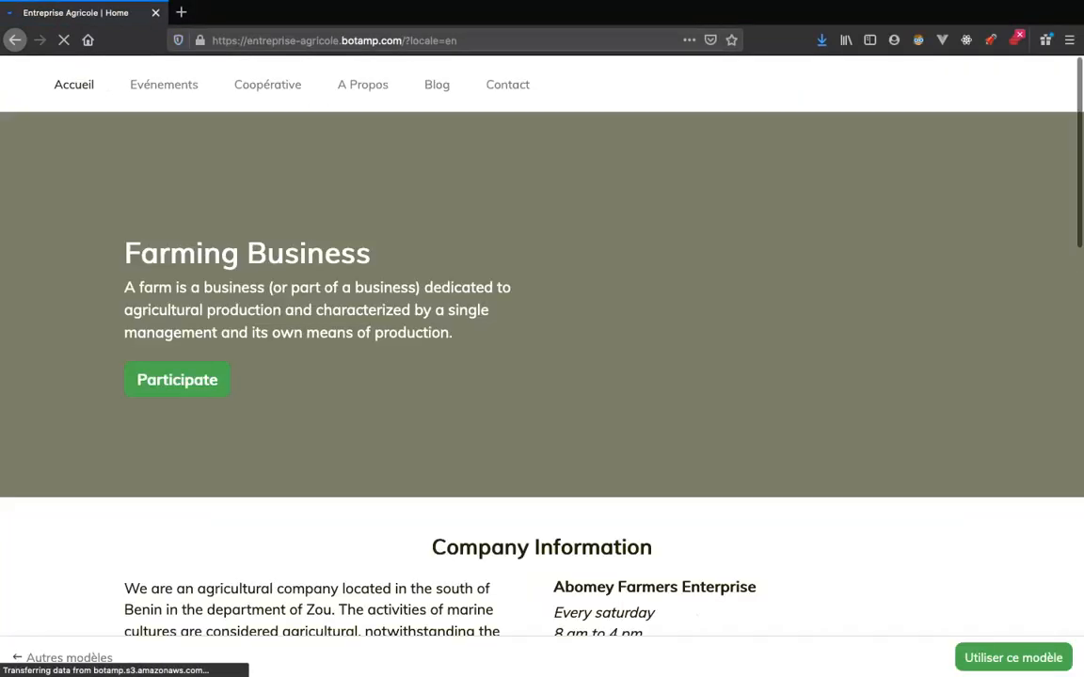
{"action": "scroll", "coordinate": [541, 376], "scroll_direction": "down", "scroll_amount": 7}
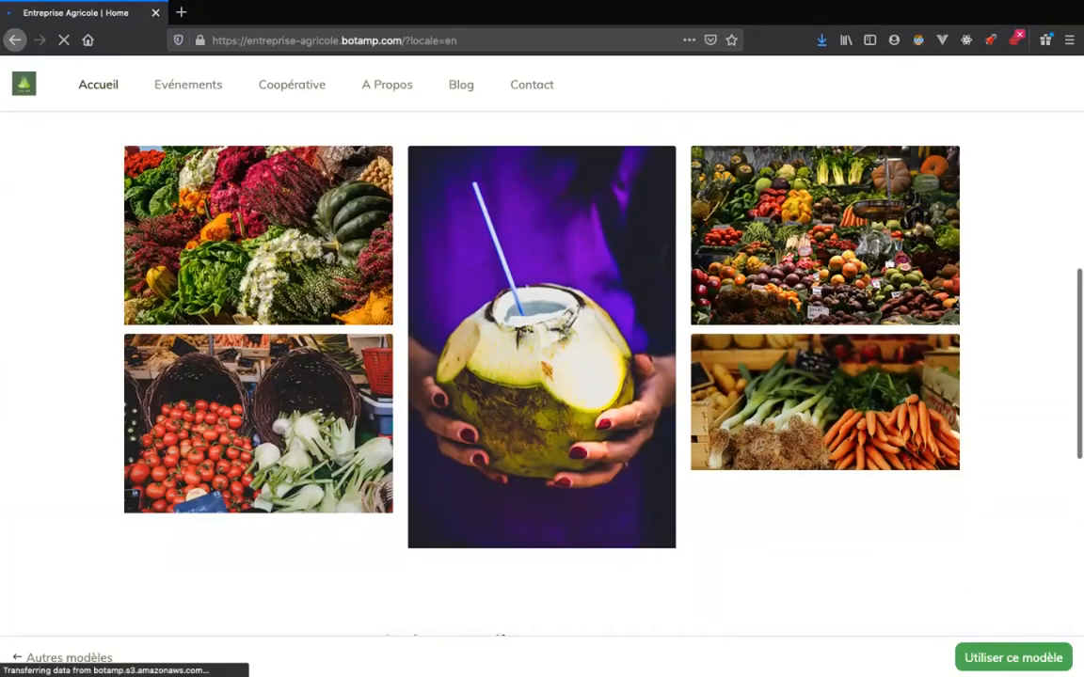
{"action": "scroll", "coordinate": [542, 376], "scroll_direction": "down", "scroll_amount": 7}
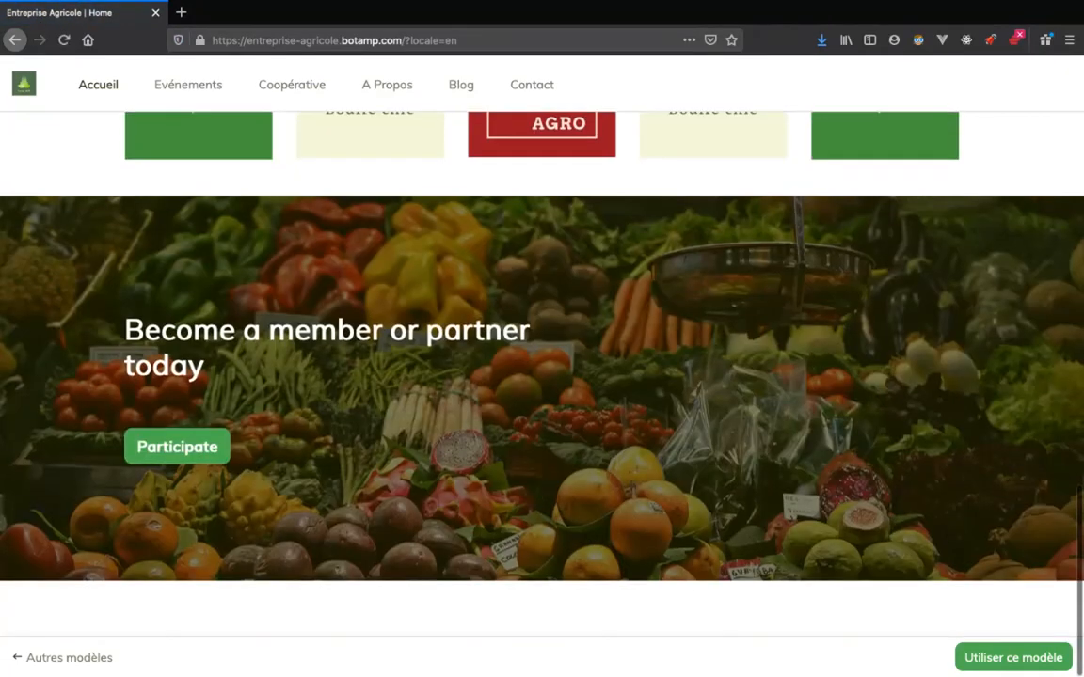
{"action": "scroll", "coordinate": [542, 376], "scroll_direction": "up", "scroll_amount": 15}
{"action": "left_click", "coordinate": [14, 40]}
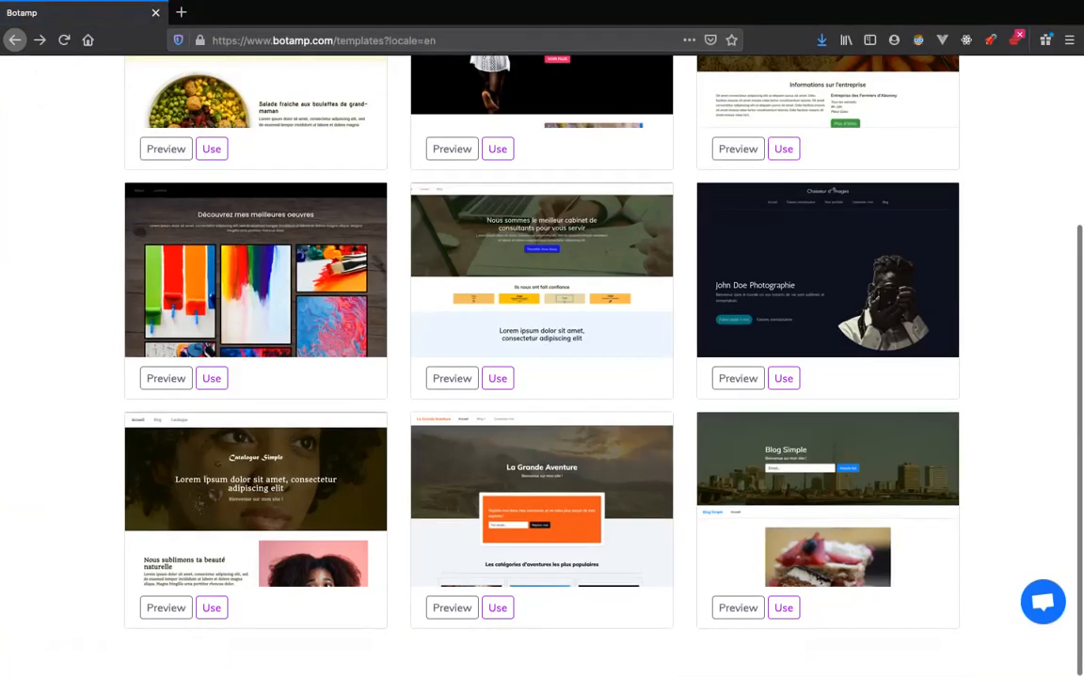
Step: Preview the Consultant template's full home page again and choose this template for the new website
{"action": "scroll", "coordinate": [542, 367], "scroll_direction": "up", "scroll_amount": 3}
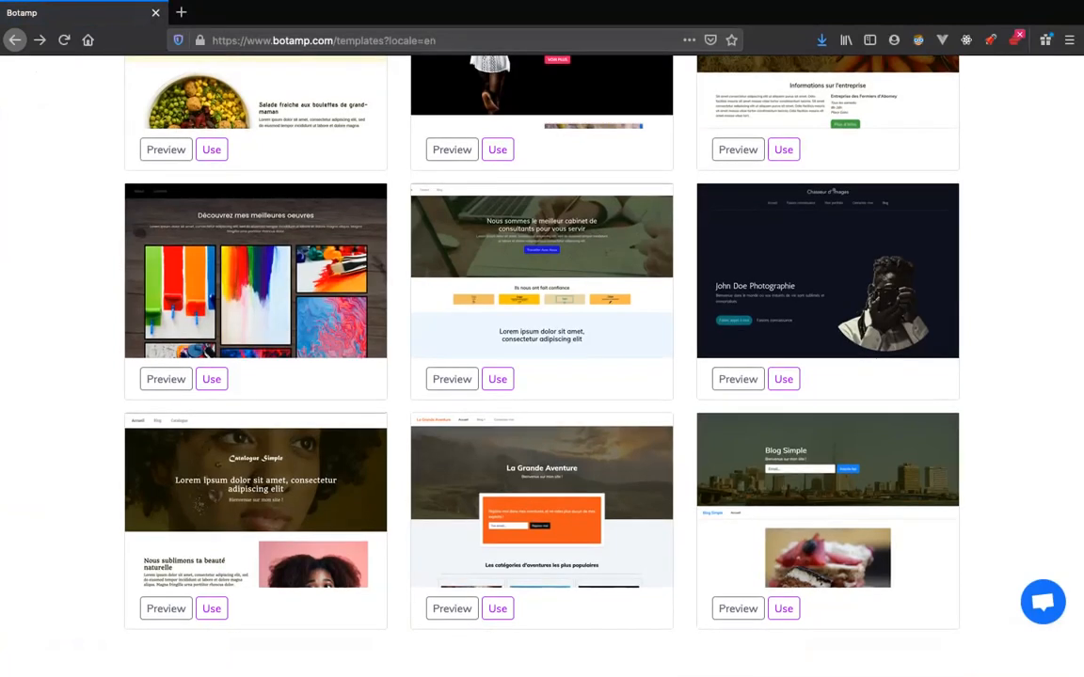
{"action": "scroll", "coordinate": [542, 367], "scroll_direction": "down", "scroll_amount": 1}
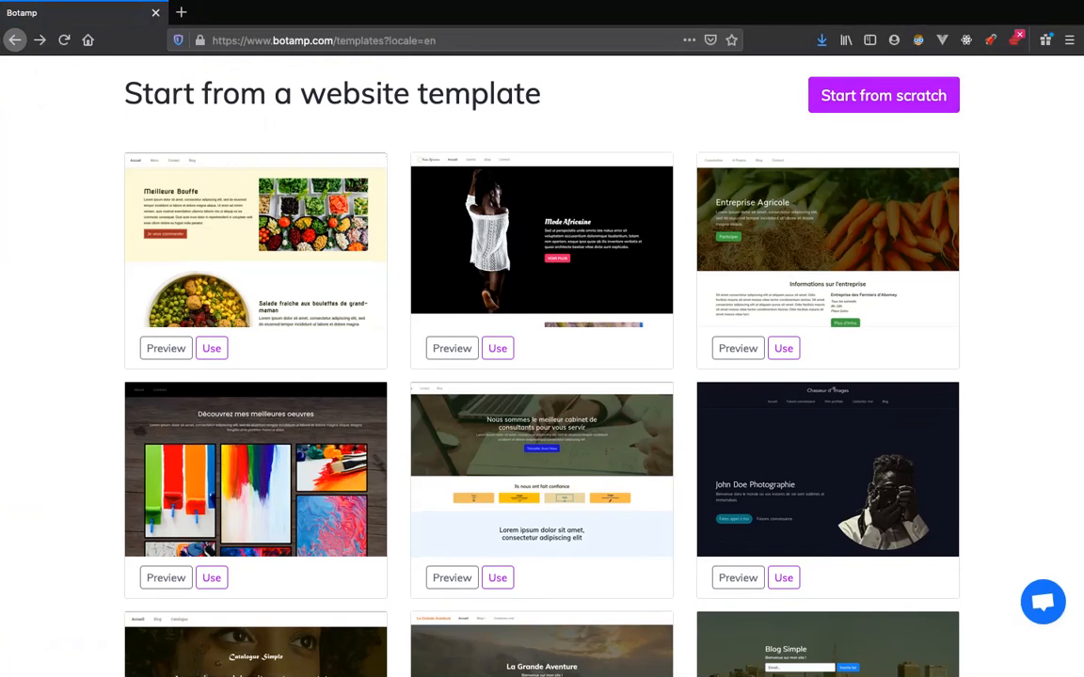
{"action": "scroll", "coordinate": [452, 378], "scroll_direction": "down", "scroll_amount": 4}
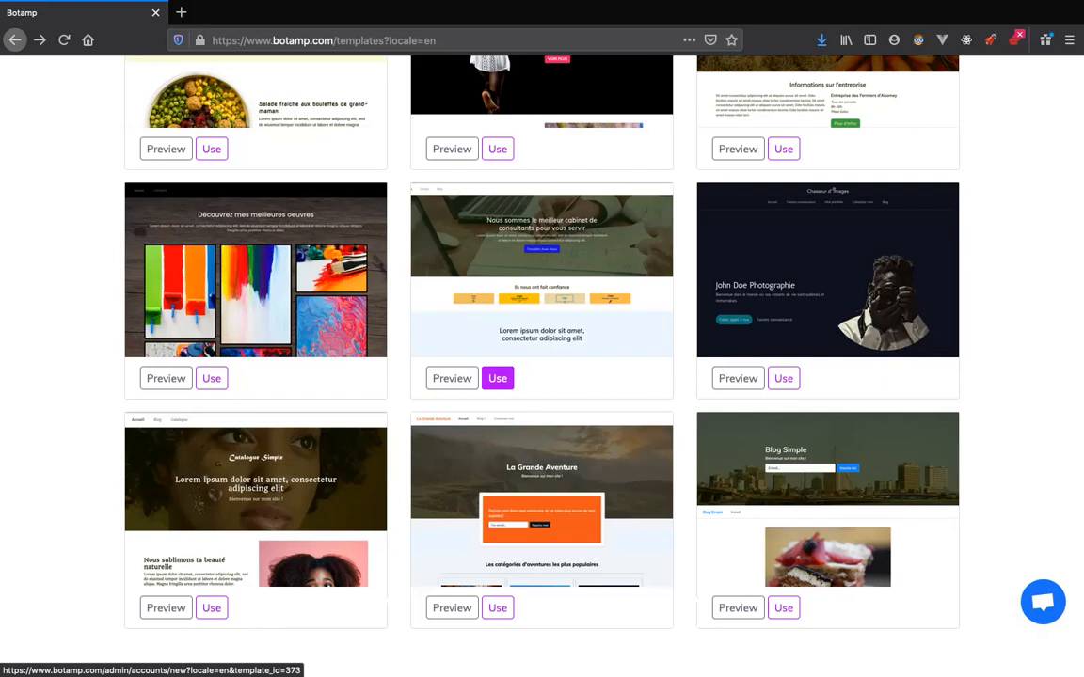
{"action": "left_click", "coordinate": [452, 378]}
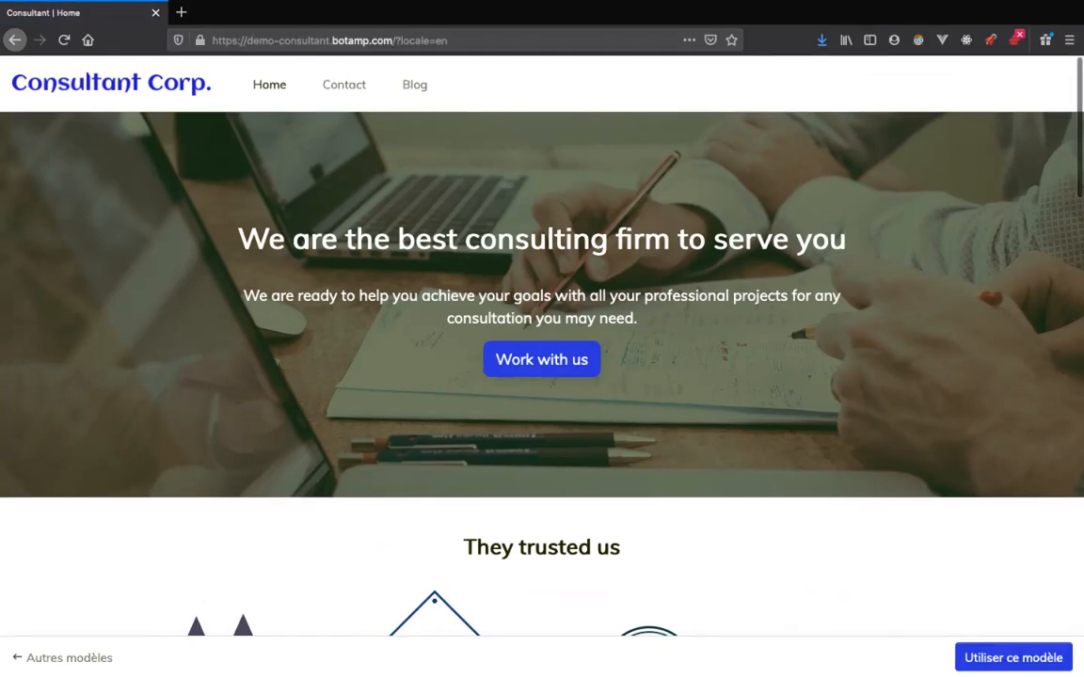
{"action": "scroll", "coordinate": [542, 376], "scroll_direction": "down", "scroll_amount": 5}
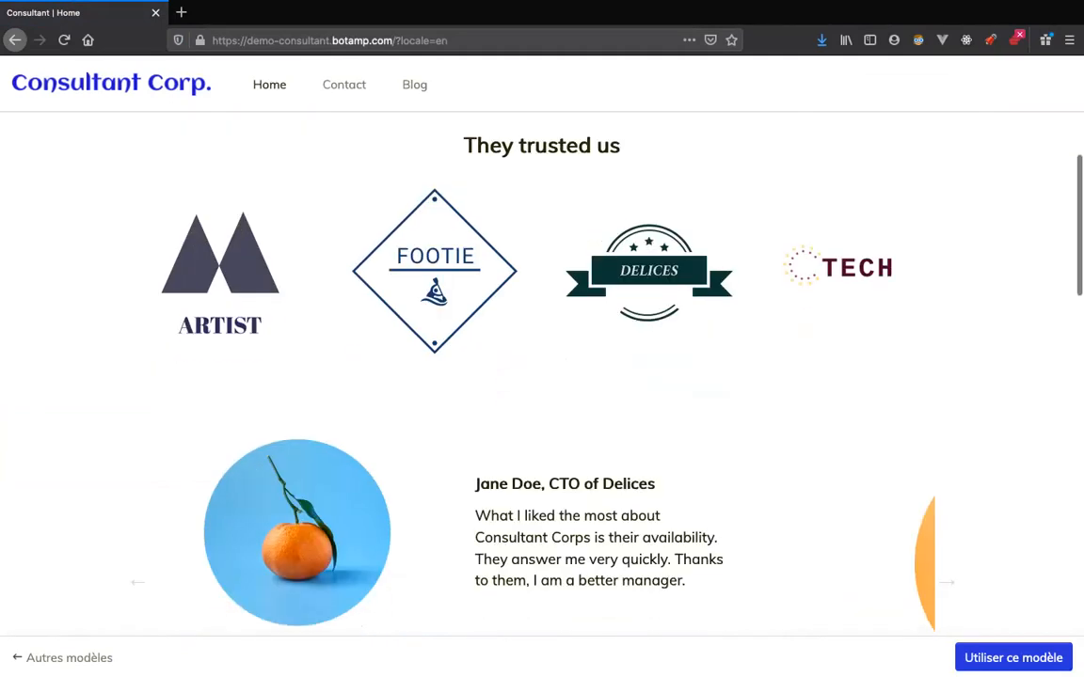
{"action": "scroll", "coordinate": [542, 376], "scroll_direction": "down", "scroll_amount": 3}
{"action": "scroll", "coordinate": [541, 377], "scroll_direction": "down", "scroll_amount": 6}
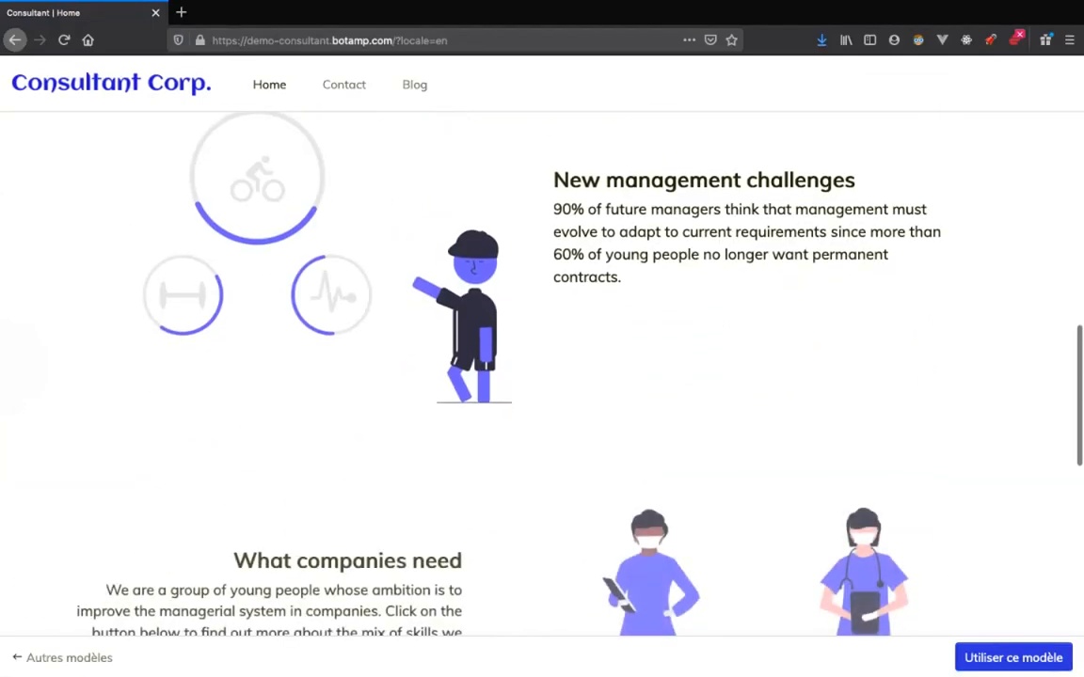
{"action": "scroll", "coordinate": [542, 376], "scroll_direction": "down", "scroll_amount": 5}
{"action": "scroll", "coordinate": [542, 377], "scroll_direction": "down", "scroll_amount": 5}
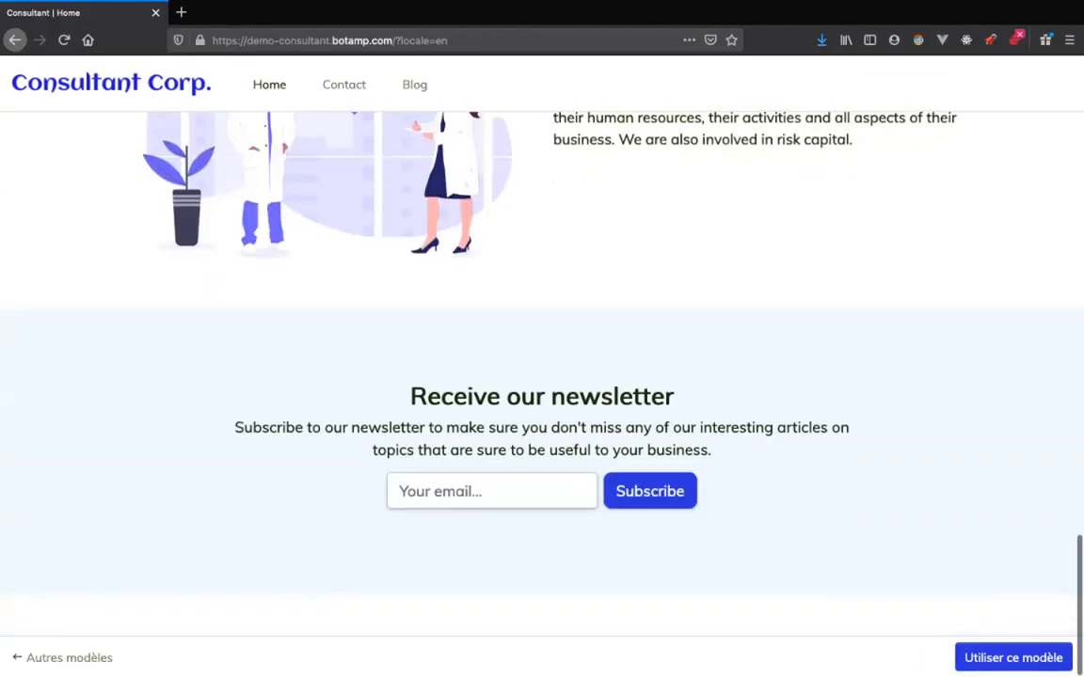
{"action": "scroll", "coordinate": [542, 376], "scroll_direction": "up", "scroll_amount": 11}
{"action": "scroll", "coordinate": [542, 376], "scroll_direction": "up", "scroll_amount": 6}
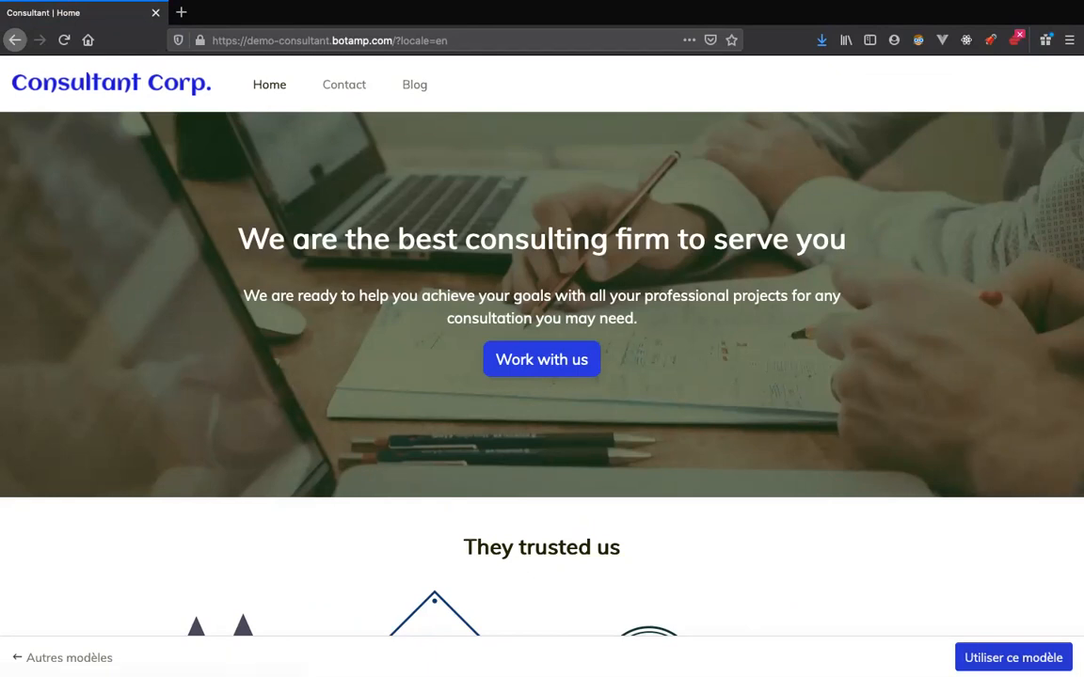
{"action": "left_click", "coordinate": [1013, 658]}
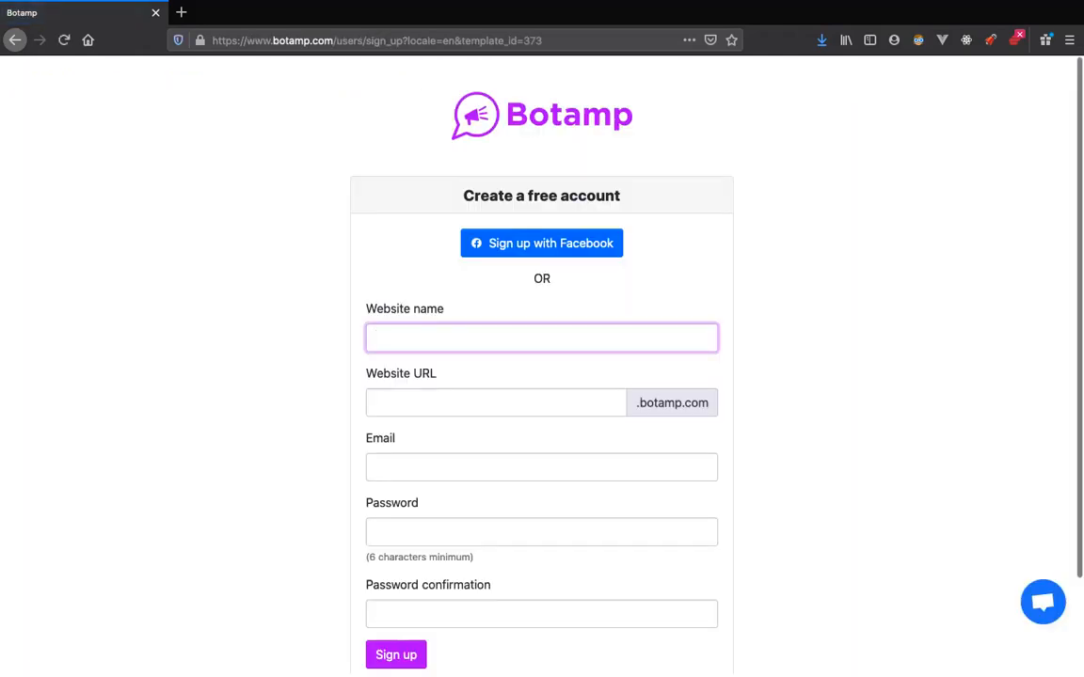
Step: Fill in the sign-up form with website name "relier" and the saved account's e-mail and password
{"action": "scroll", "coordinate": [542, 376], "scroll_direction": "down", "scroll_amount": 1}
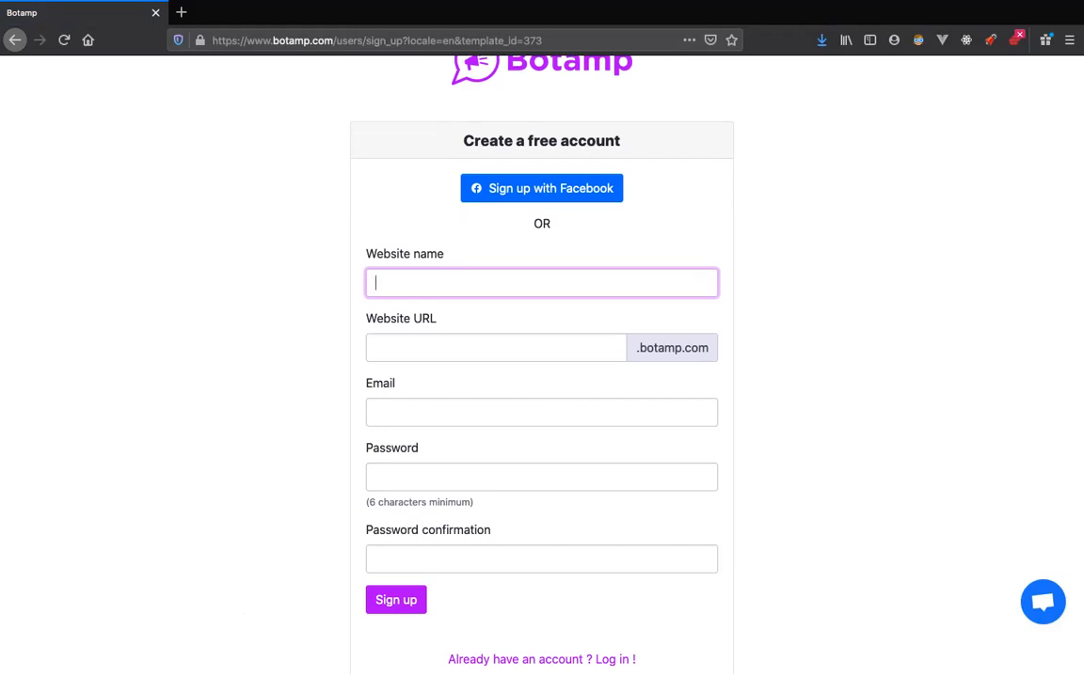
{"action": "type", "text": "relier"}
{"action": "left_click", "coordinate": [541, 413]}
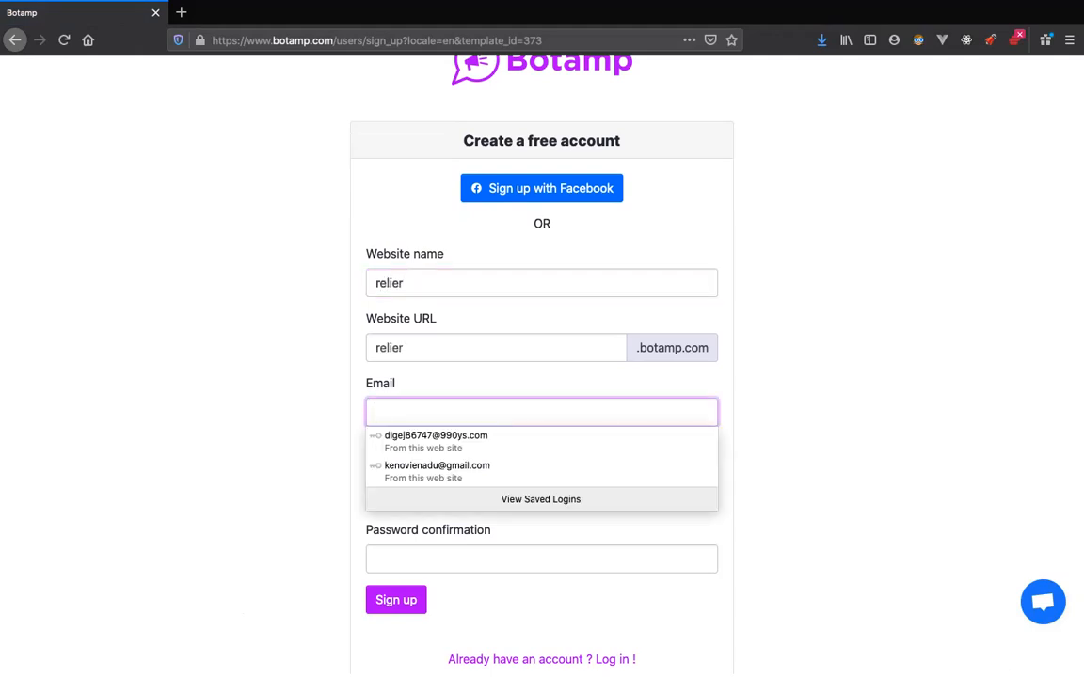
{"action": "left_click", "coordinate": [471, 470]}
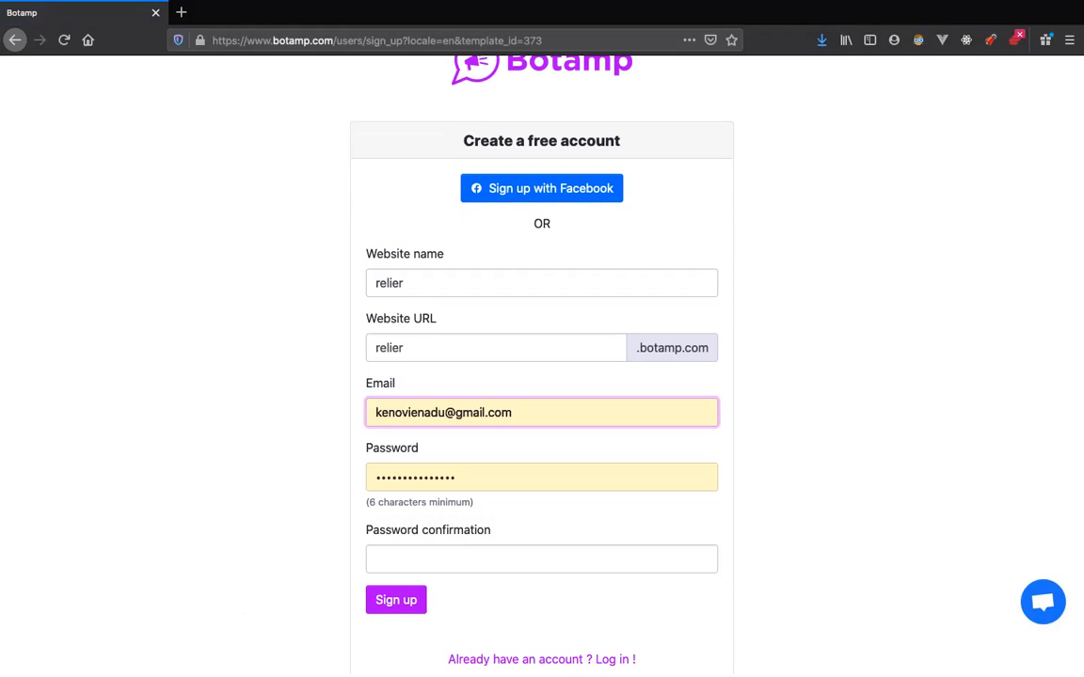
{"action": "left_click", "coordinate": [541, 560]}
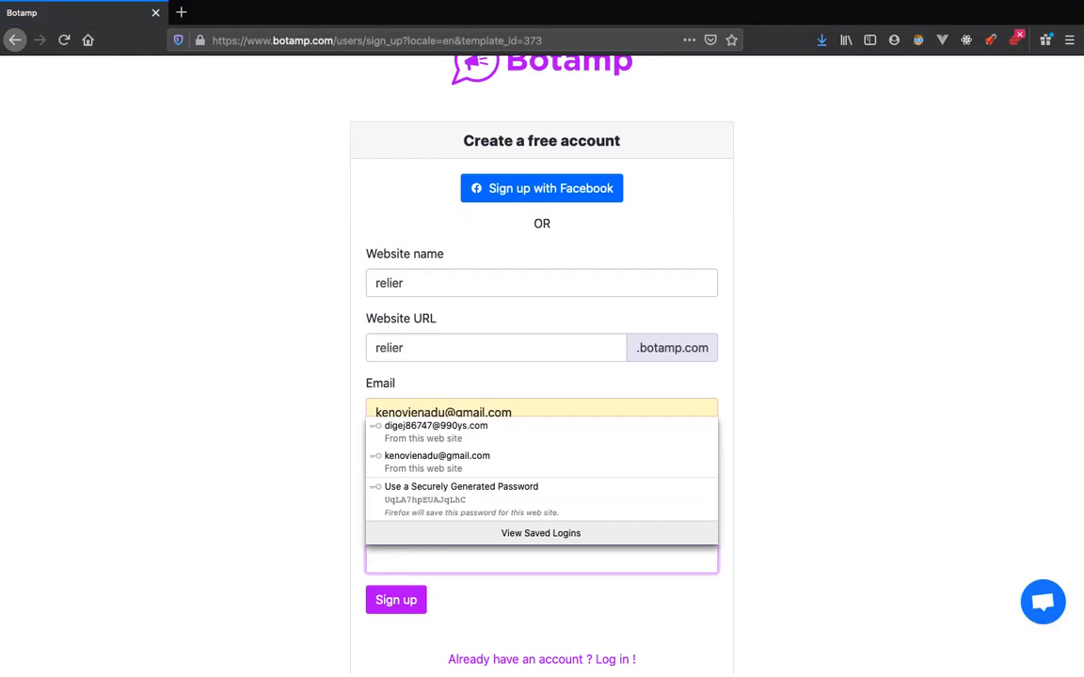
{"action": "left_click", "coordinate": [799, 507]}
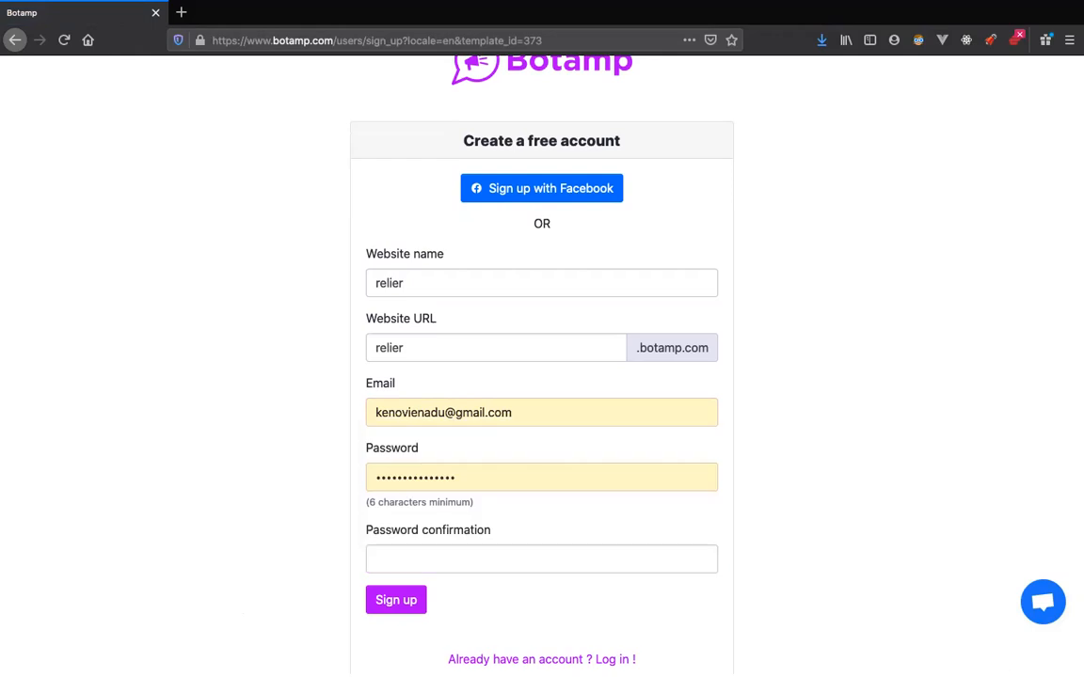
{"action": "scroll", "coordinate": [542, 639], "scroll_direction": "down", "scroll_amount": 1}
Step: Log in to the existing account instead, using the saved e-mail and password
{"action": "left_click", "coordinate": [542, 615]}
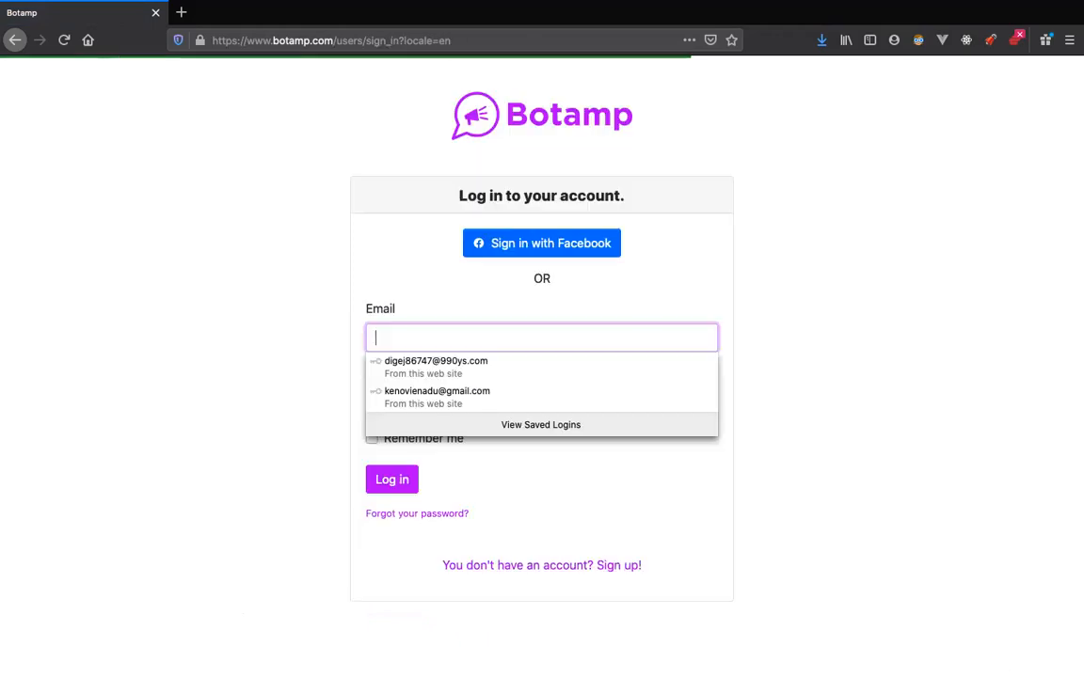
{"action": "left_click", "coordinate": [436, 396]}
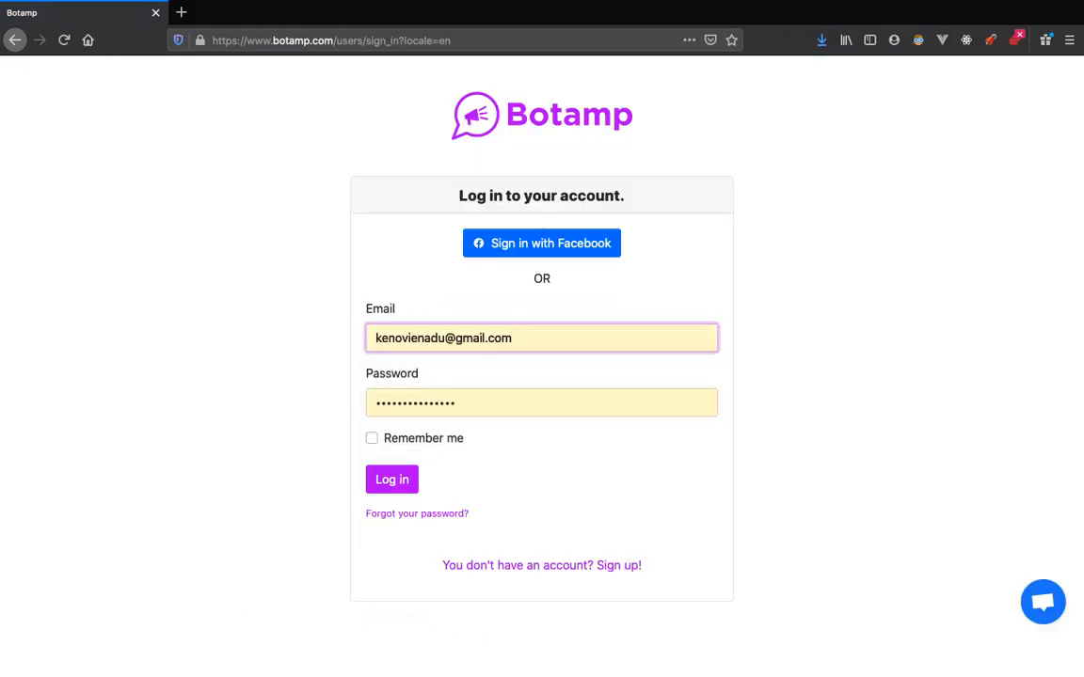
{"action": "key", "text": "Return"}
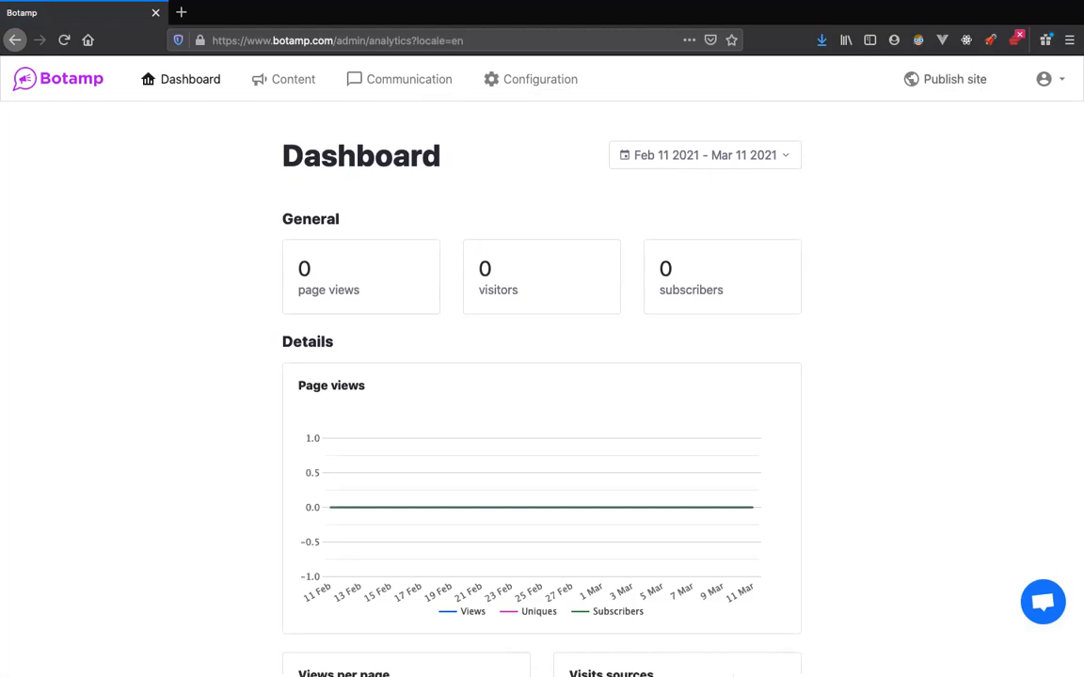
Step: Look at the account's site options and examine the analytics sections on the dashboard
{"action": "left_click", "coordinate": [1050, 79]}
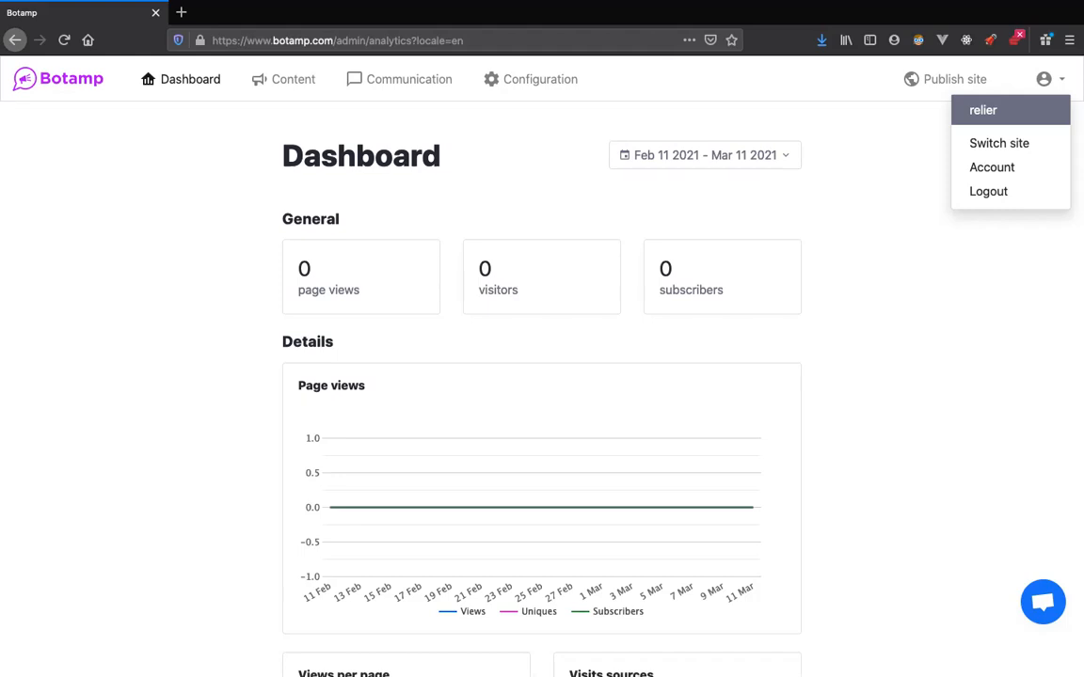
{"action": "left_click", "coordinate": [999, 143]}
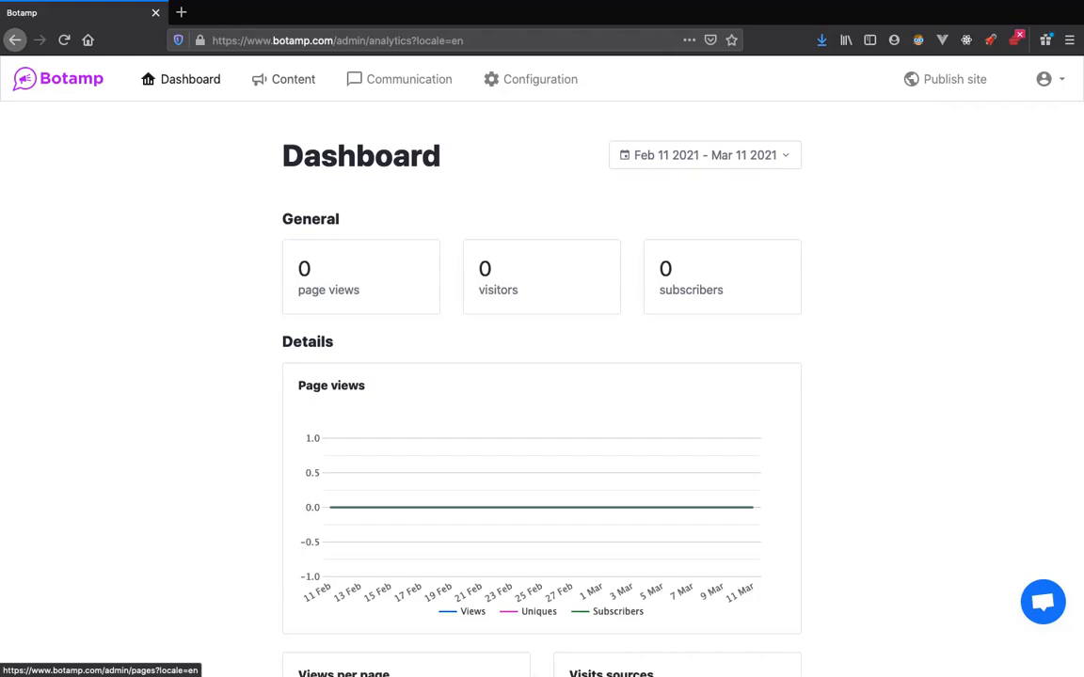
{"action": "scroll", "coordinate": [542, 376], "scroll_direction": "down", "scroll_amount": 10}
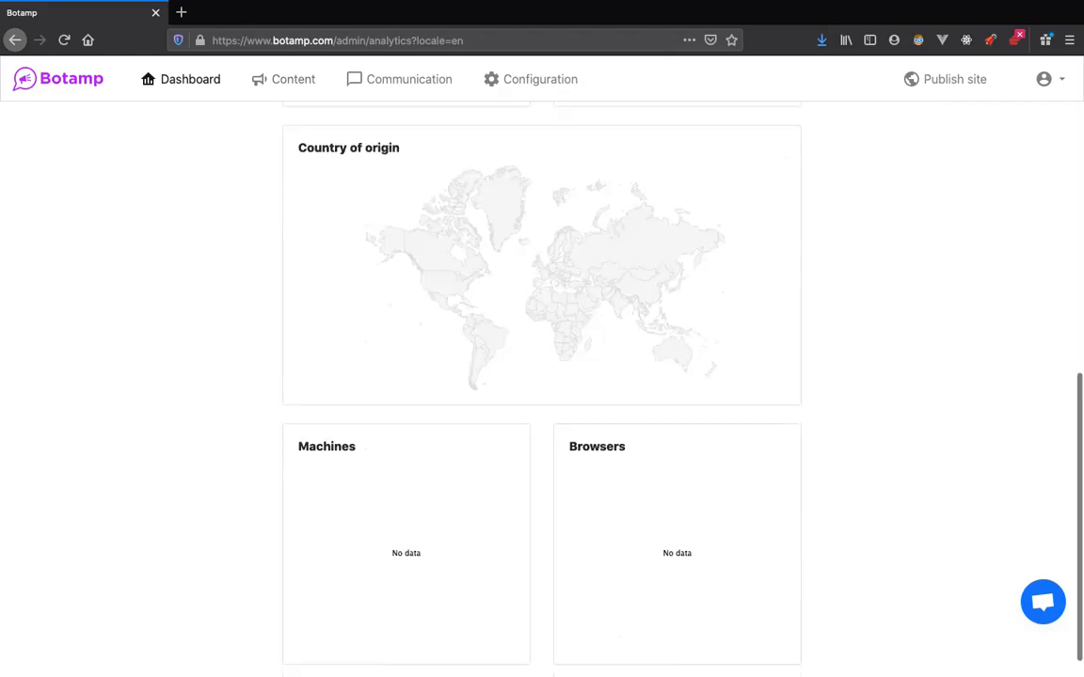
{"action": "scroll", "coordinate": [542, 376], "scroll_direction": "up", "scroll_amount": 10}
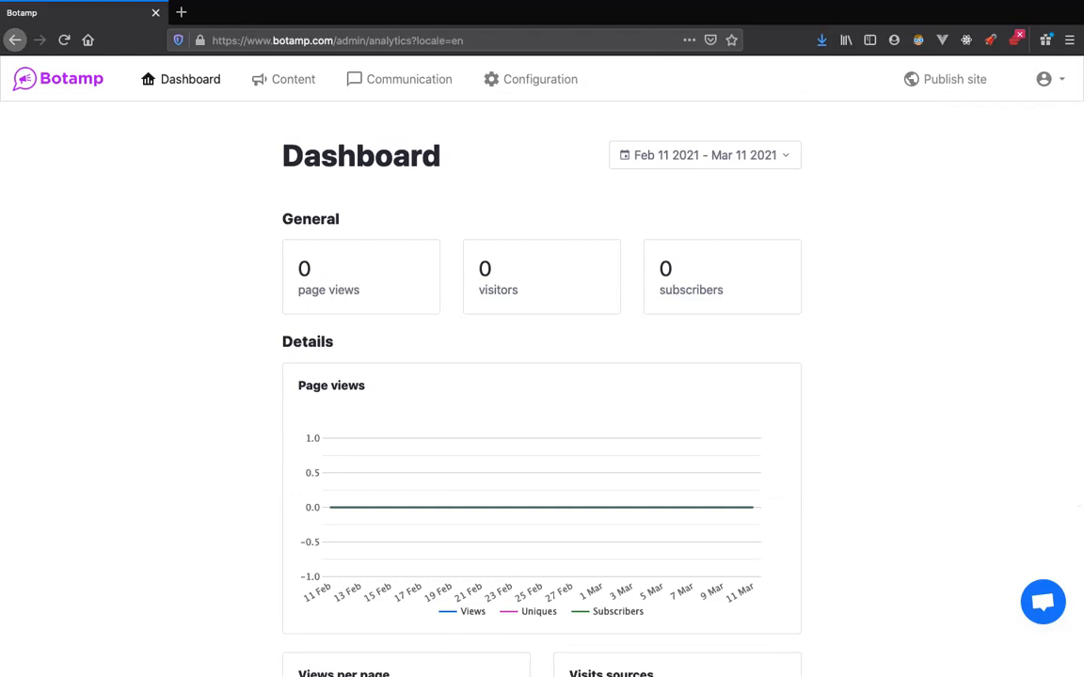
Step: Open the site's content pages, start a new page and browse the available page models
{"action": "left_click", "coordinate": [285, 79]}
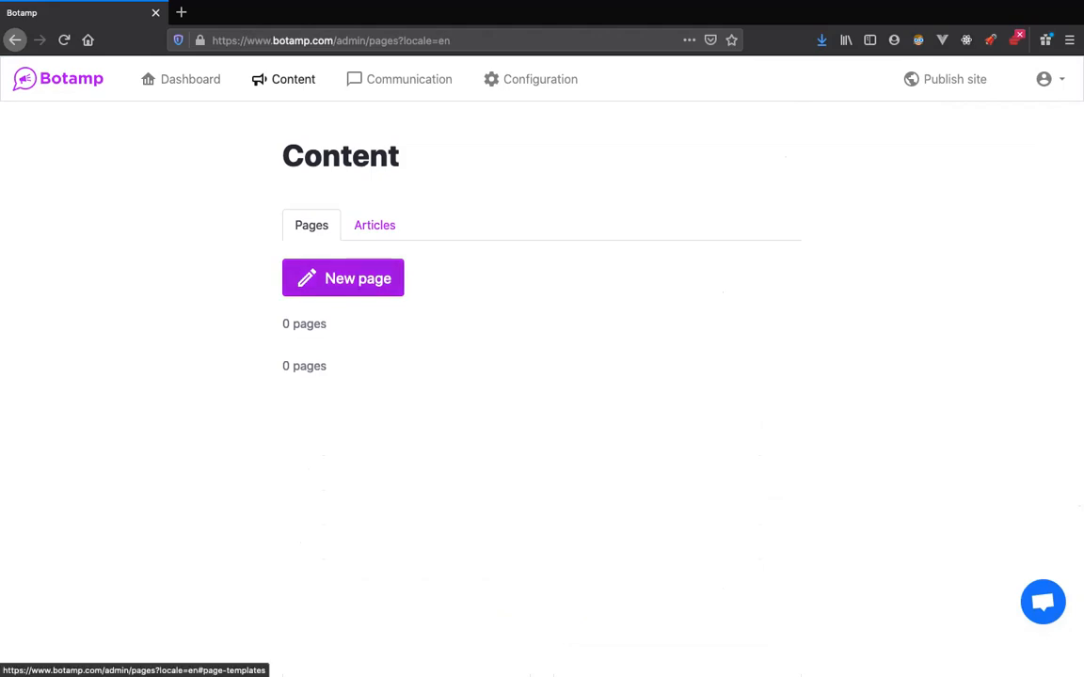
{"action": "left_click", "coordinate": [343, 279]}
{"action": "scroll", "coordinate": [542, 424], "scroll_direction": "down", "scroll_amount": 3}
{"action": "scroll", "coordinate": [542, 423], "scroll_direction": "up", "scroll_amount": 1}
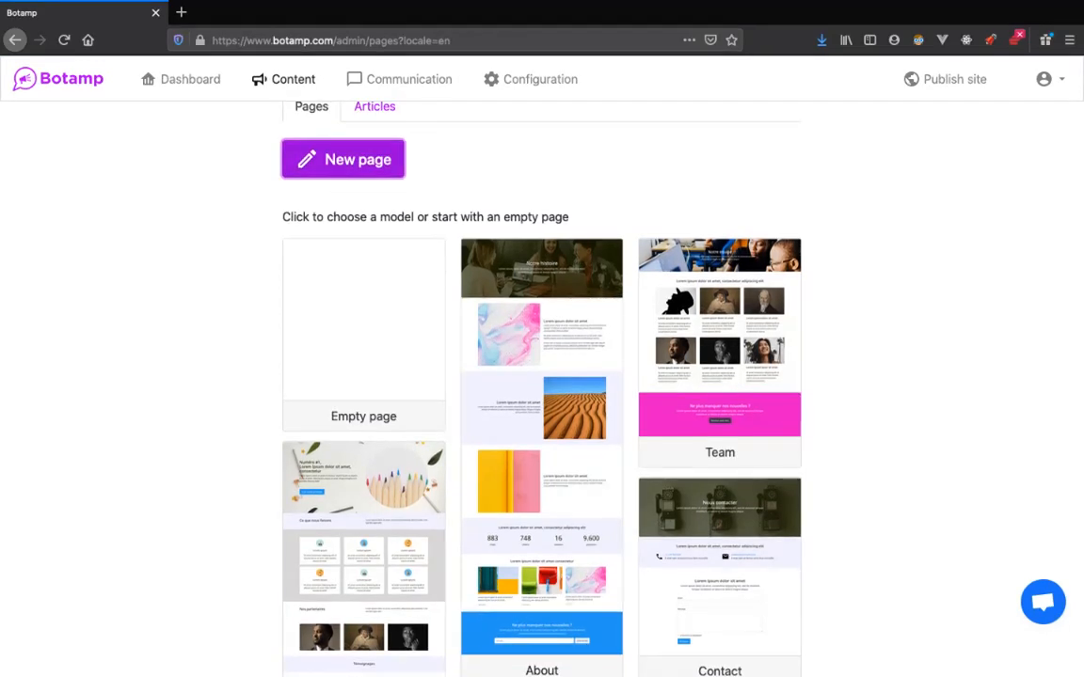
{"action": "scroll", "coordinate": [541, 377], "scroll_direction": "down", "scroll_amount": 4}
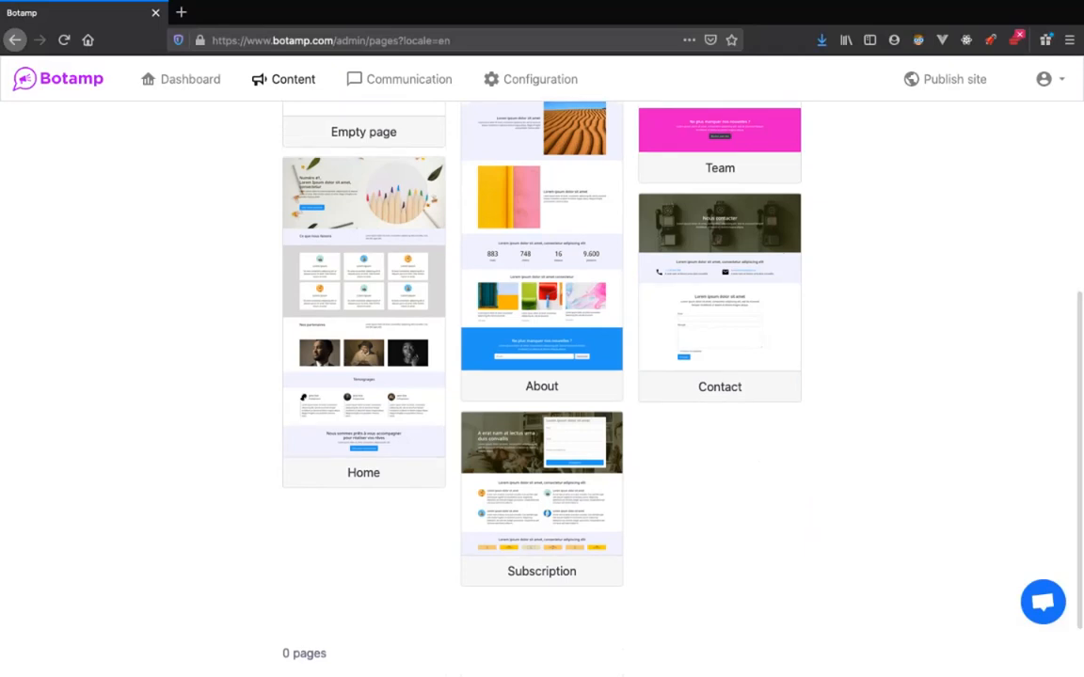
{"action": "scroll", "coordinate": [542, 376], "scroll_direction": "up", "scroll_amount": 2}
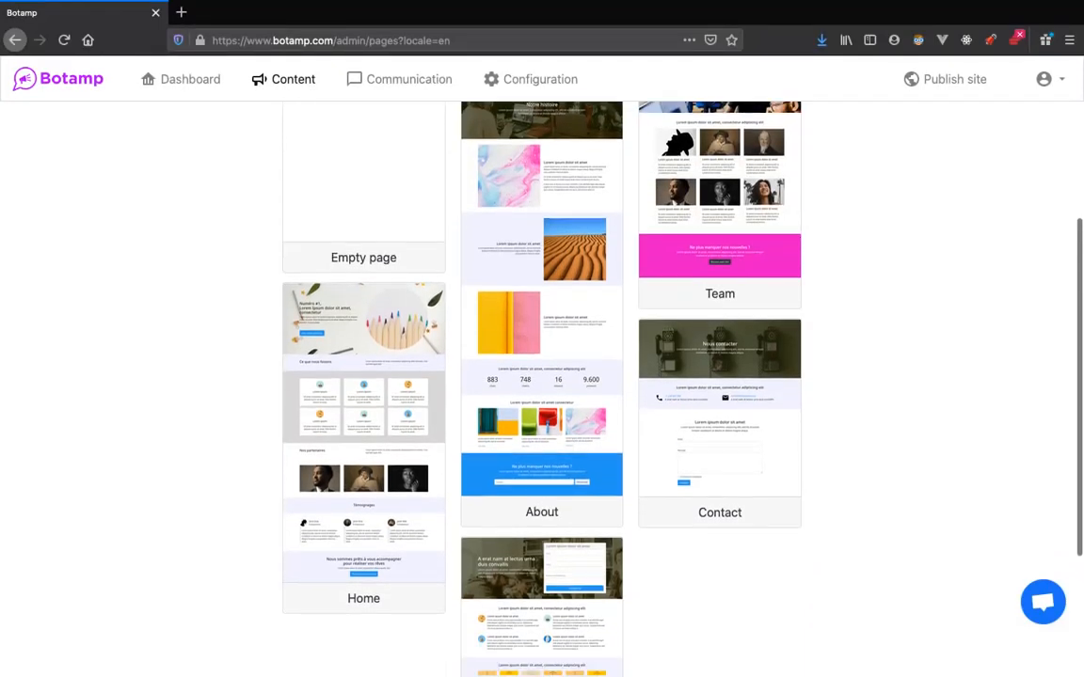
{"action": "scroll", "coordinate": [542, 564], "scroll_direction": "down", "scroll_amount": 1}
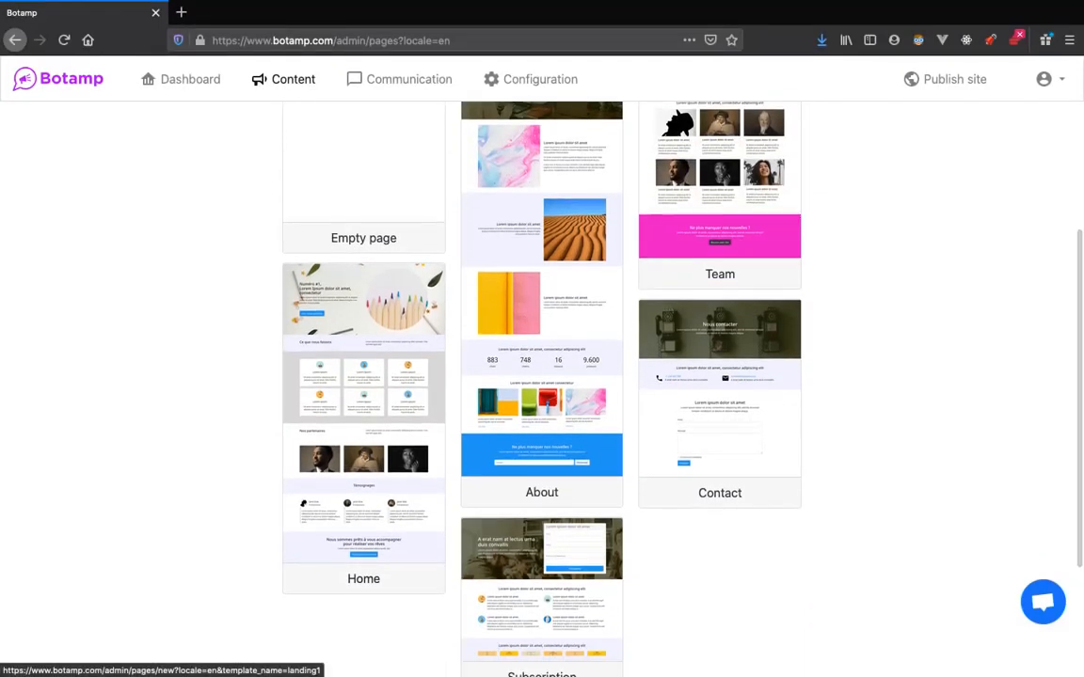
Step: Preview the Home page model from start to end, and return to the page list without saving
{"action": "left_click", "coordinate": [542, 593]}
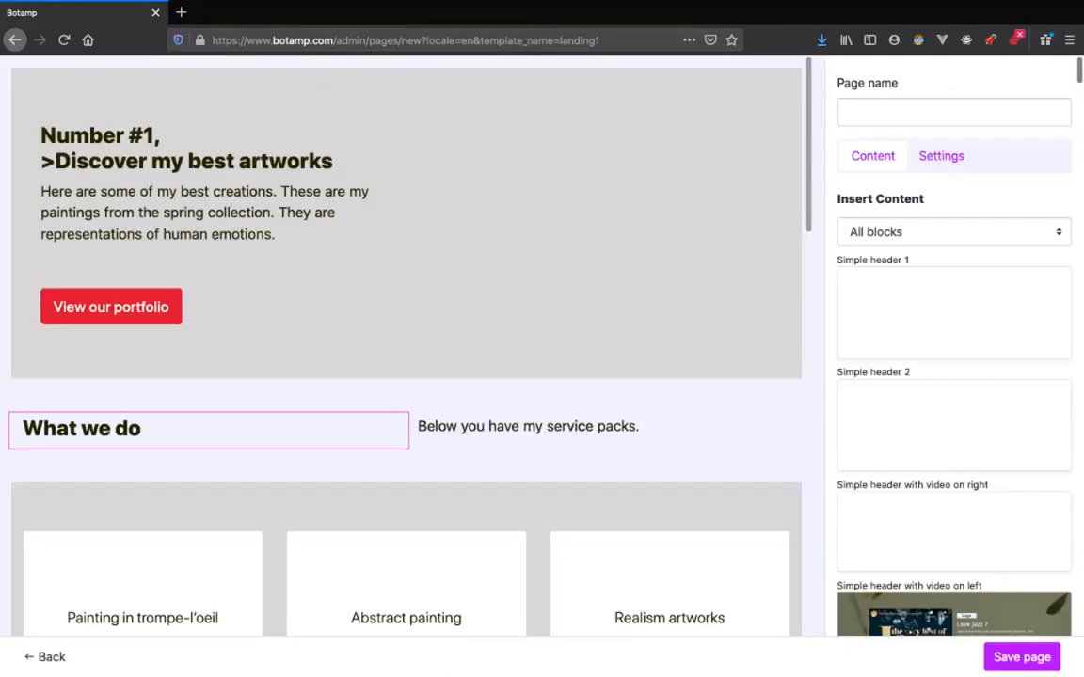
{"action": "scroll", "coordinate": [659, 311], "scroll_direction": "down", "scroll_amount": 7}
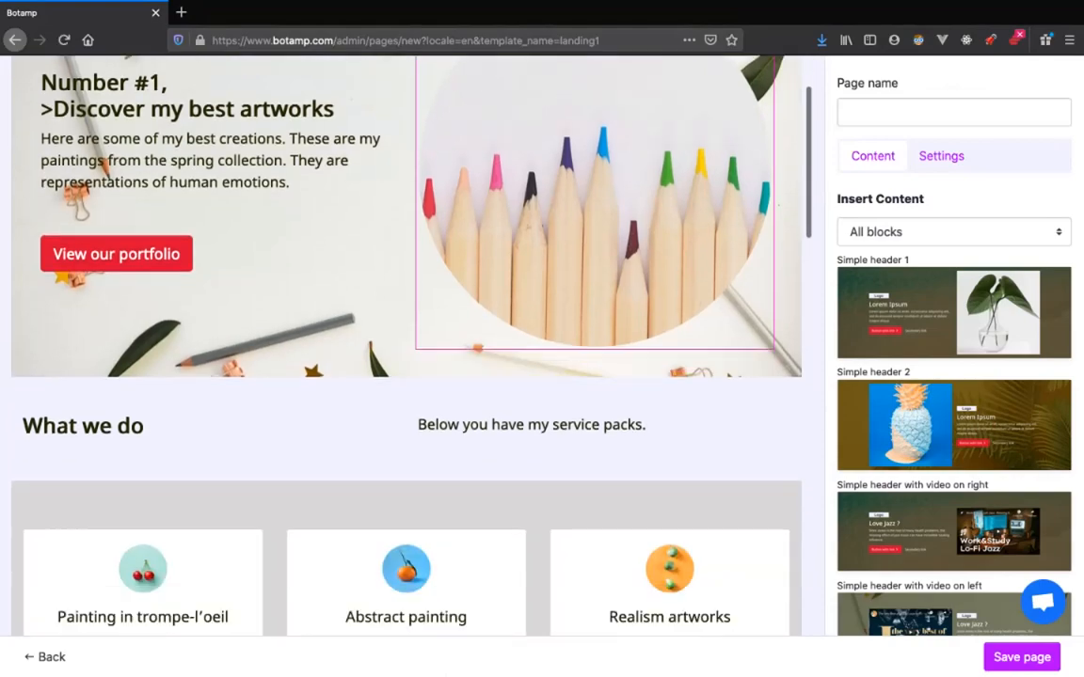
{"action": "scroll", "coordinate": [658, 310], "scroll_direction": "down", "scroll_amount": 6}
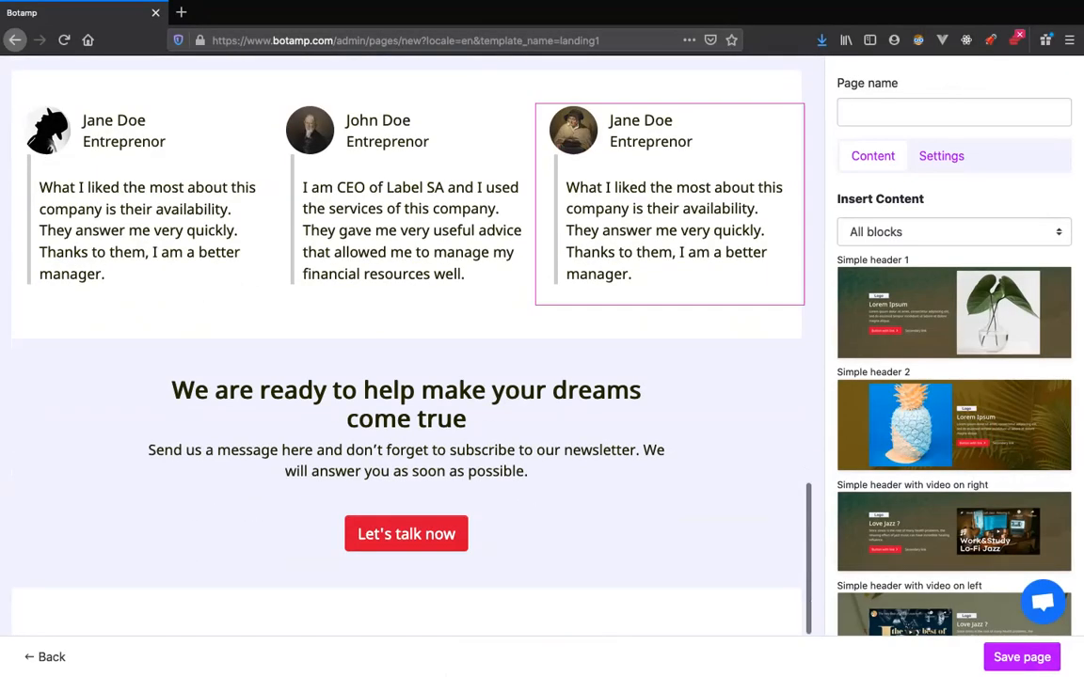
{"action": "scroll", "coordinate": [659, 310], "scroll_direction": "up", "scroll_amount": 8}
{"action": "scroll", "coordinate": [658, 311], "scroll_direction": "up", "scroll_amount": 6}
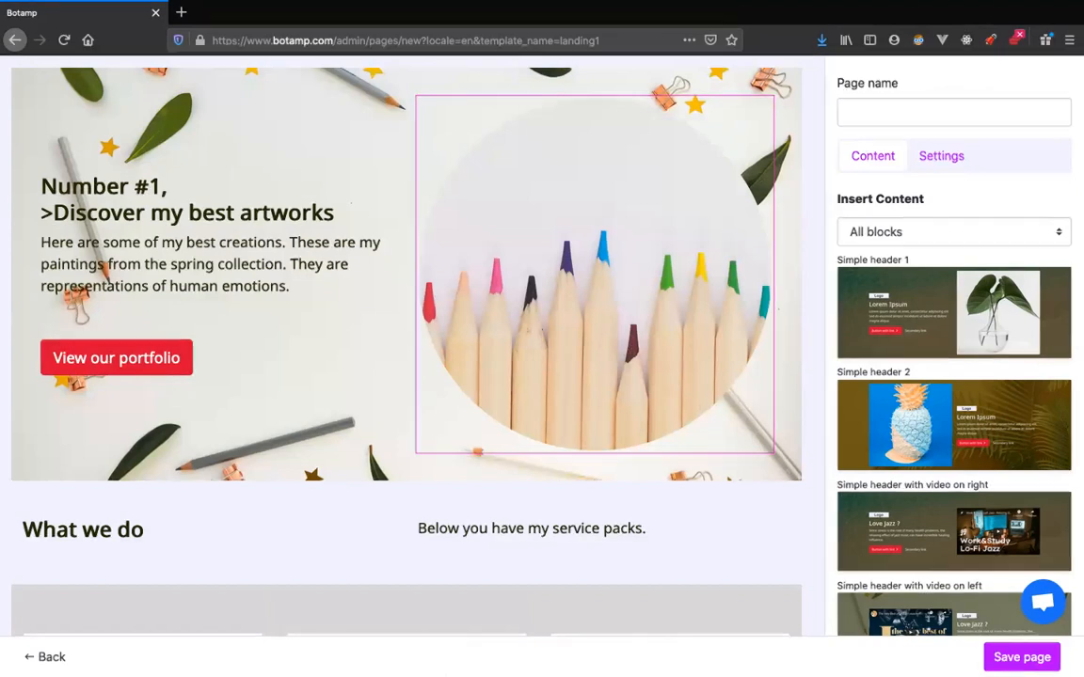
{"action": "left_click", "coordinate": [45, 657]}
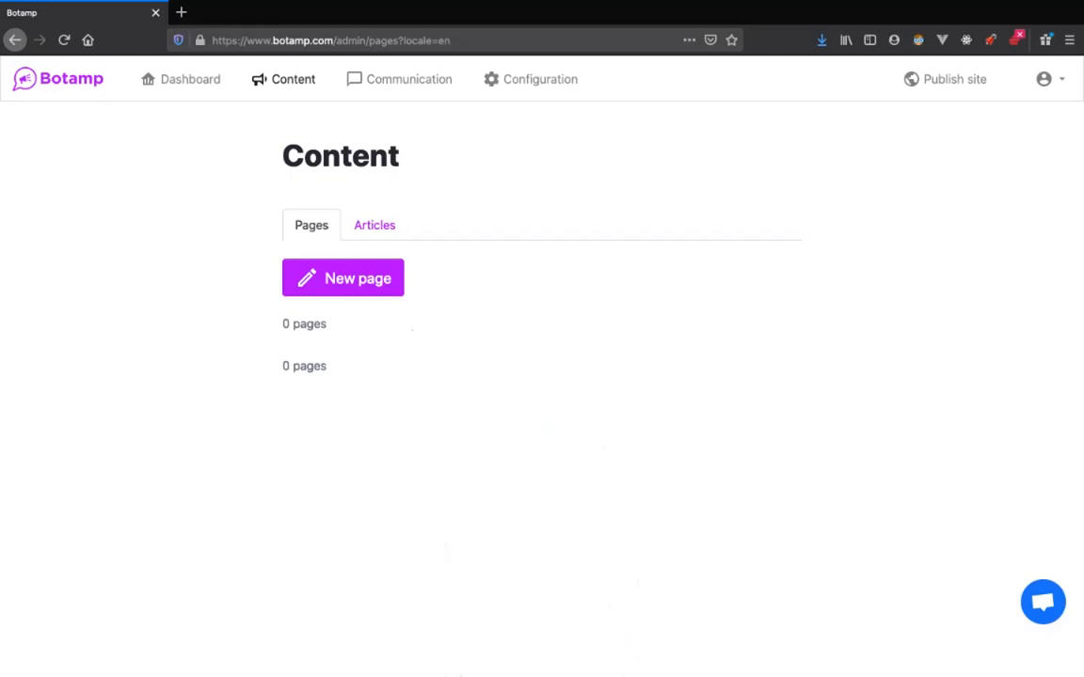
Step: Create a page from the Home model, name it "Home", save it and return to the page list
{"action": "left_click", "coordinate": [342, 279]}
{"action": "left_click", "coordinate": [363, 611]}
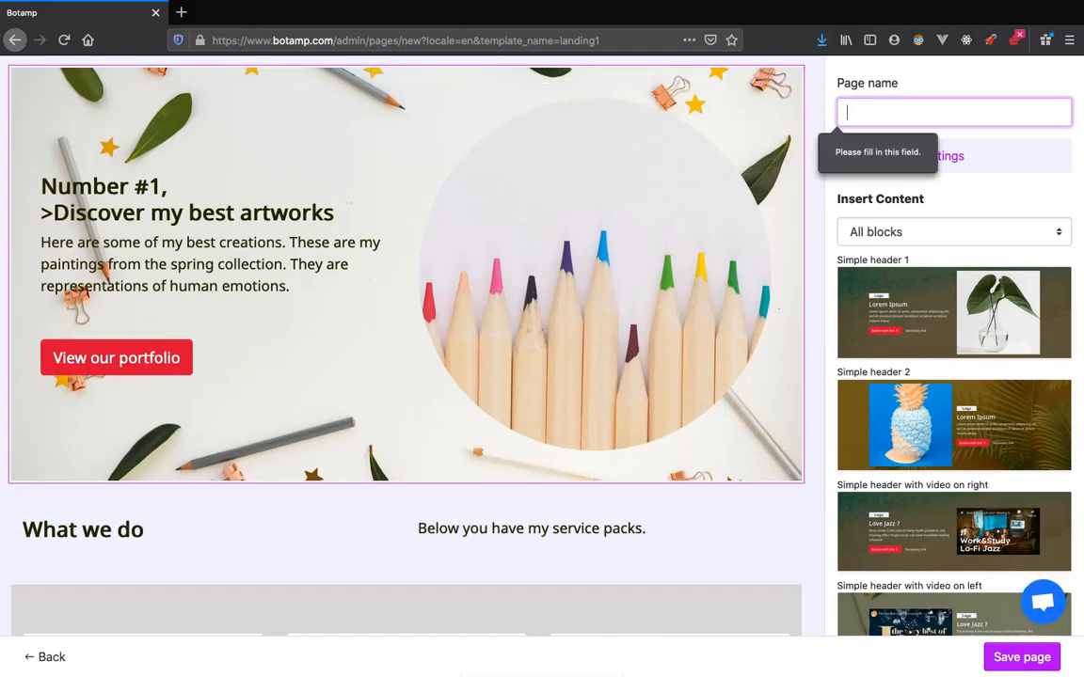
{"action": "type", "text": "Home"}
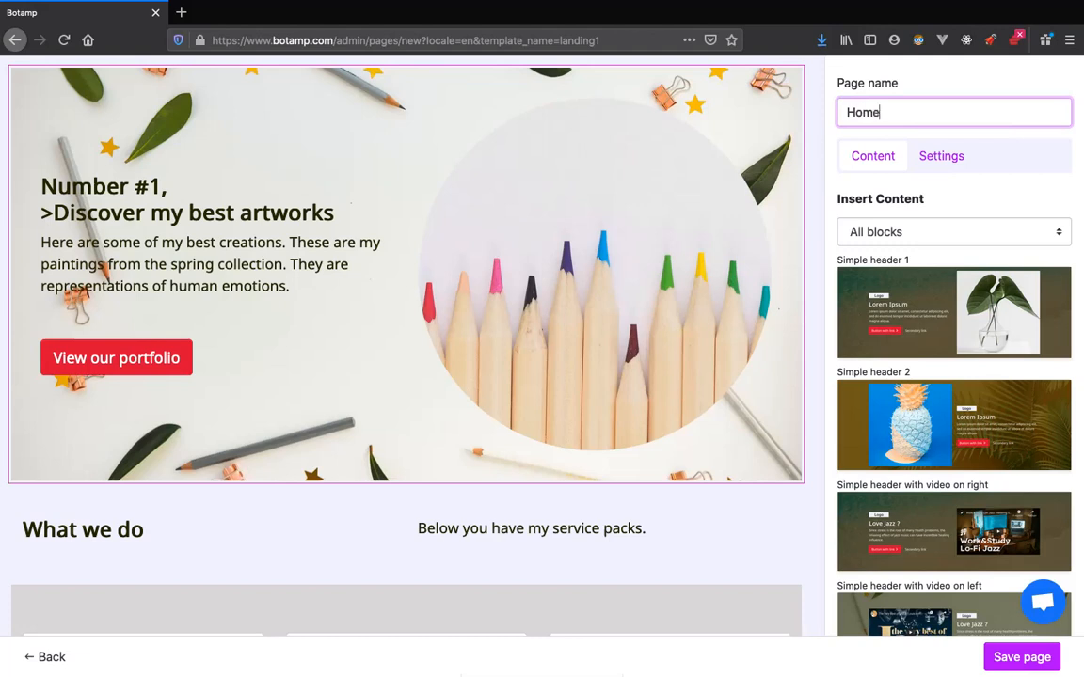
{"action": "key", "text": "Tab"}
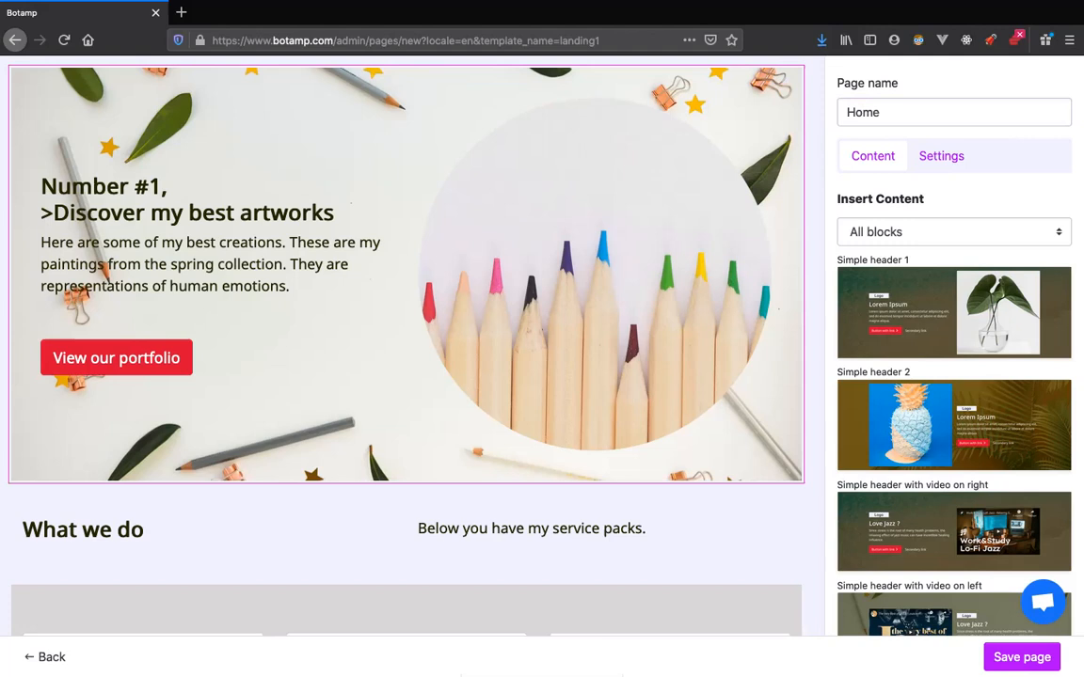
{"action": "scroll", "coordinate": [954, 358], "scroll_direction": "down", "scroll_amount": 10}
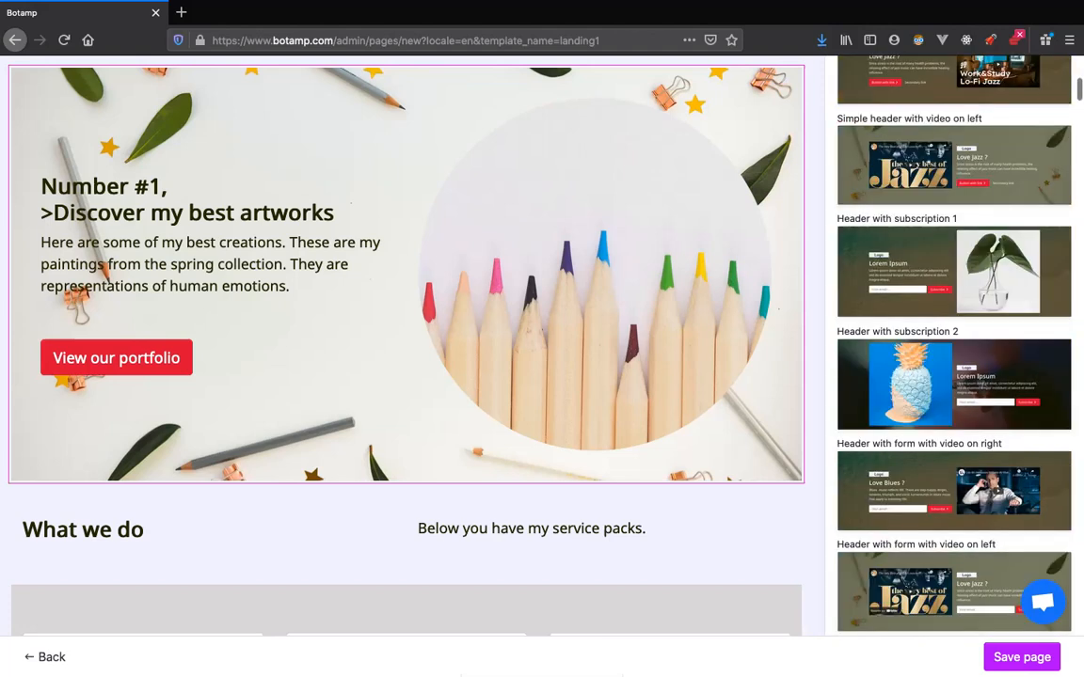
{"action": "left_click", "coordinate": [1022, 657]}
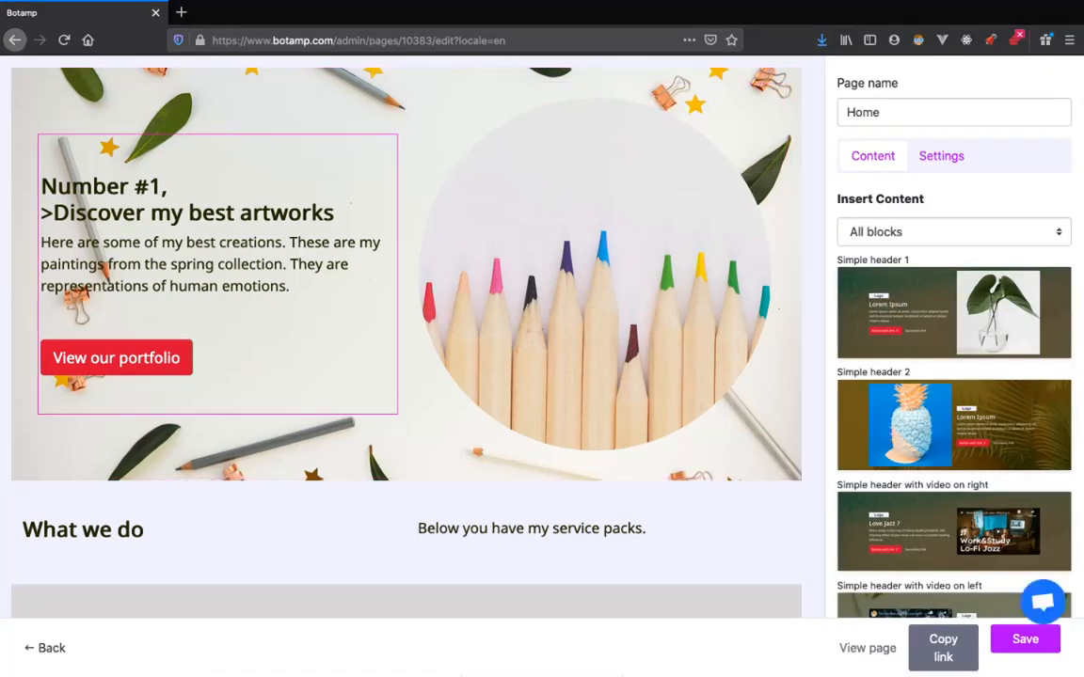
{"action": "left_click", "coordinate": [48, 648]}
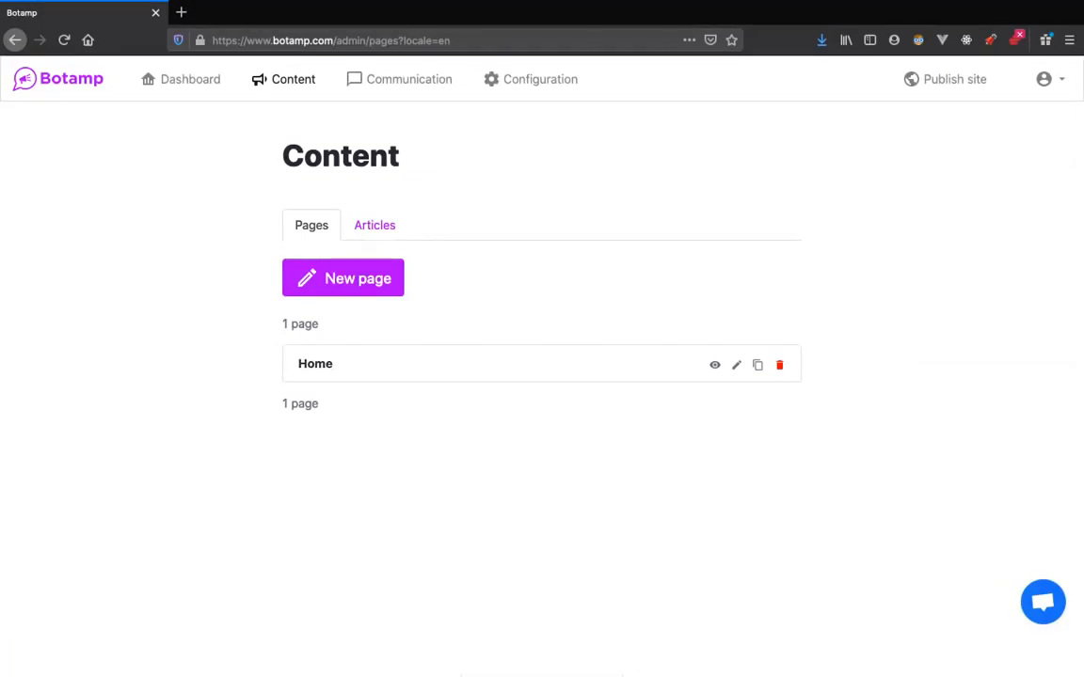
Step: Create a page from the Contact model, name it "Contact Us" and save it
{"action": "left_click", "coordinate": [343, 278]}
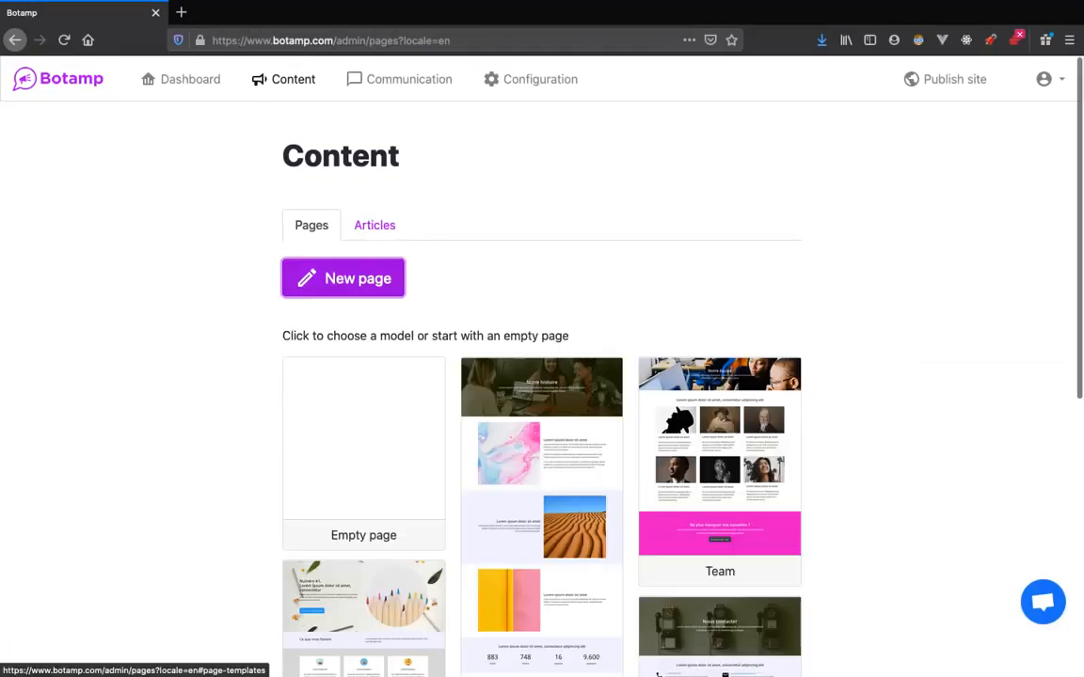
{"action": "scroll", "coordinate": [377, 471], "scroll_direction": "down", "scroll_amount": 3}
{"action": "scroll", "coordinate": [542, 376], "scroll_direction": "down", "scroll_amount": 1}
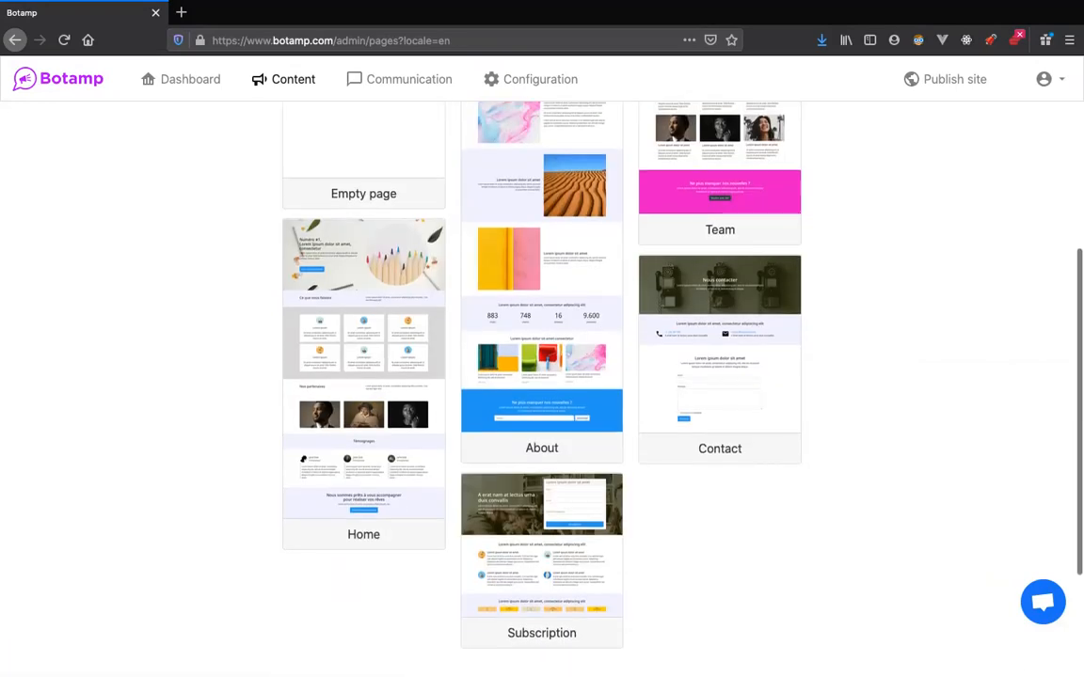
{"action": "left_click", "coordinate": [719, 358]}
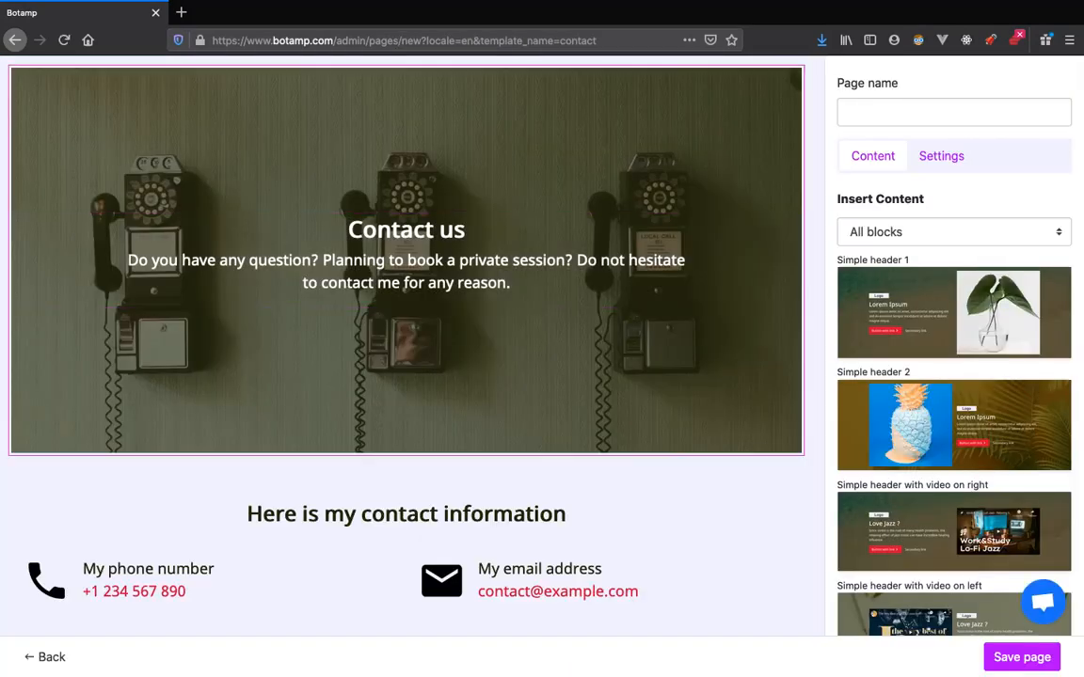
{"action": "left_click", "coordinate": [941, 112]}
{"action": "type", "text": "C"}
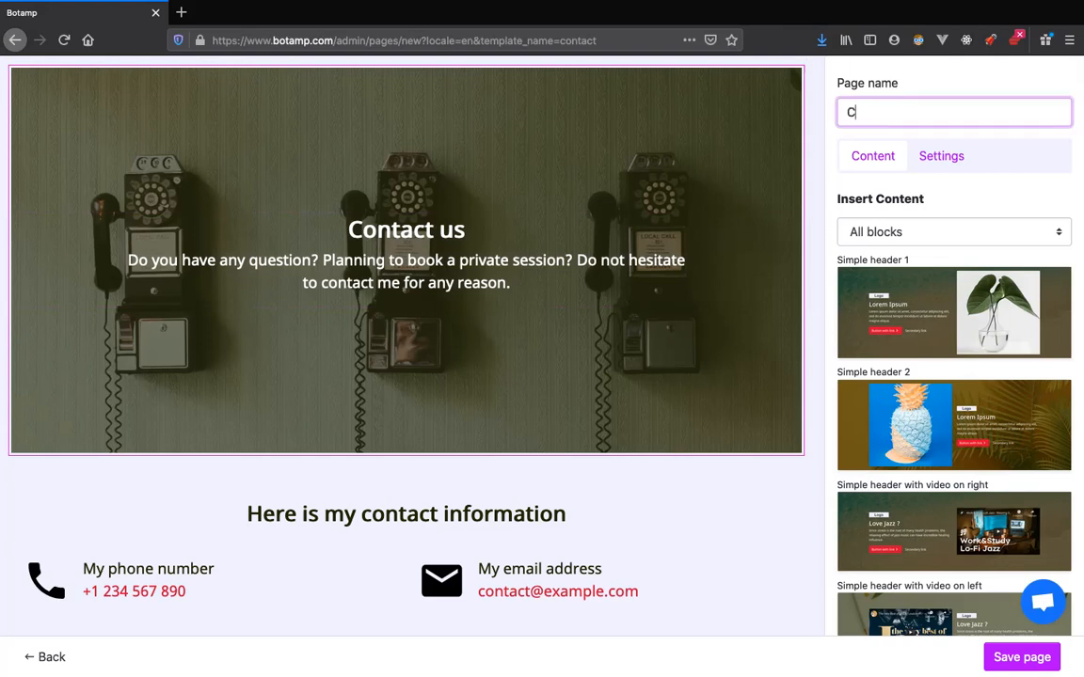
{"action": "type", "text": "ontact Us"}
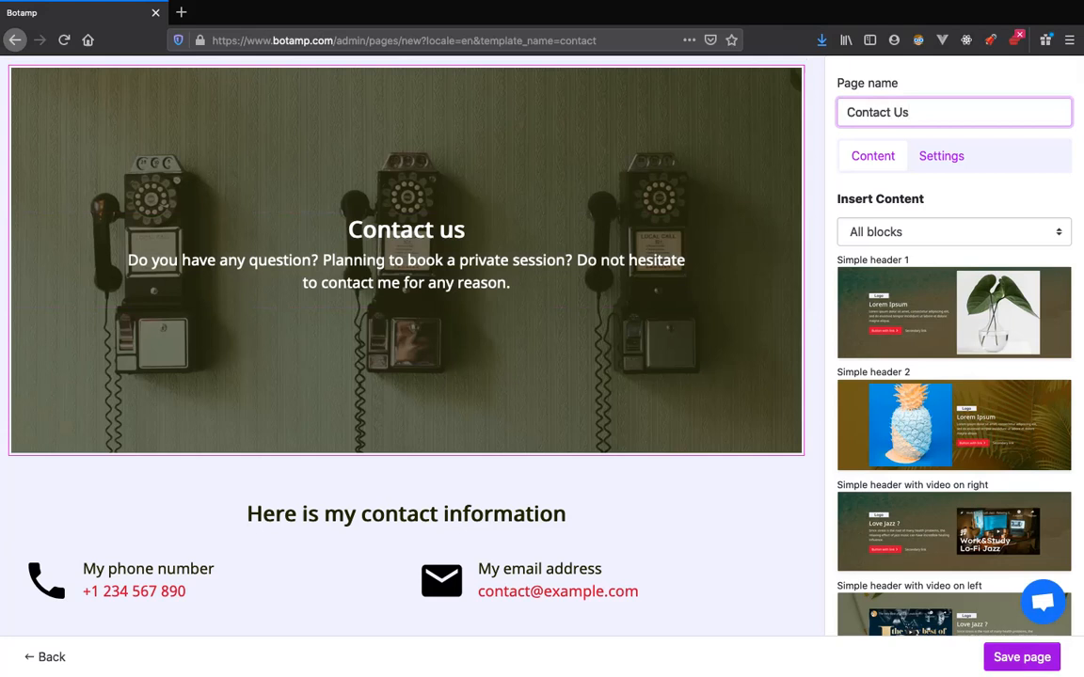
{"action": "left_click", "coordinate": [1022, 657]}
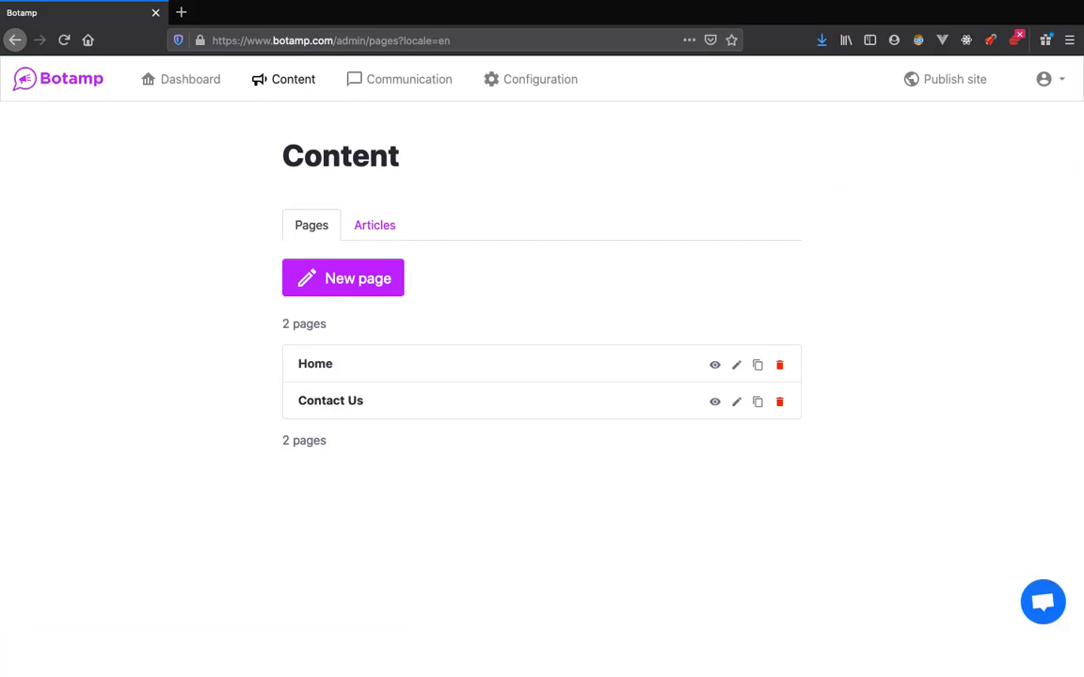
Step: Open the Home page for editing and look through all of its sections
{"action": "left_click", "coordinate": [315, 364]}
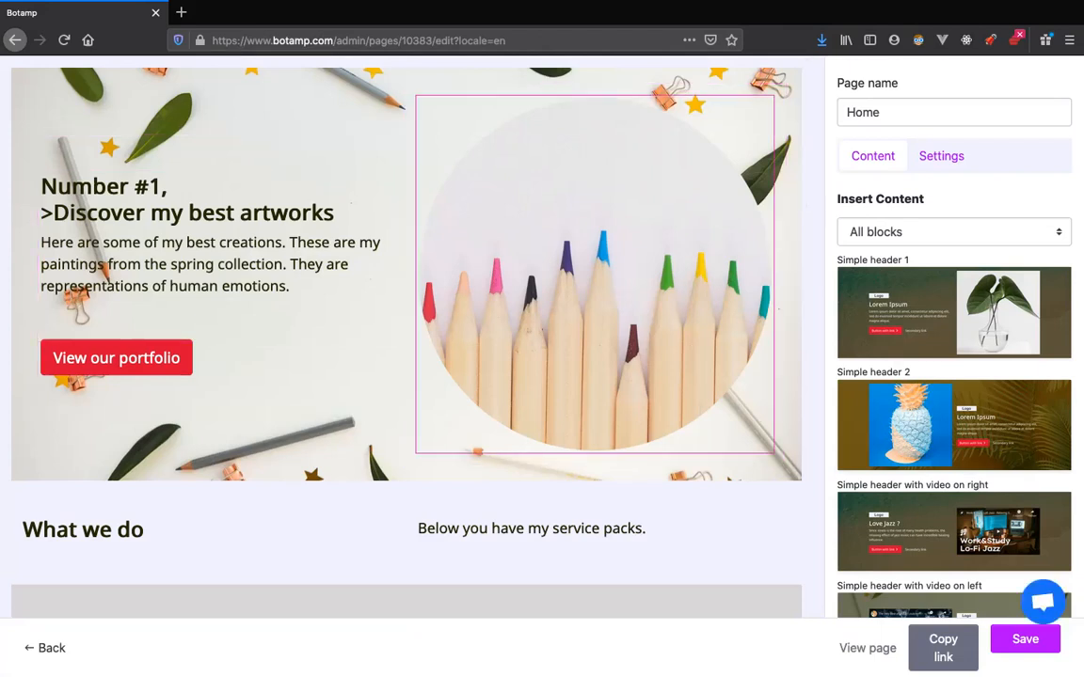
{"action": "scroll", "coordinate": [470, 377], "scroll_direction": "down", "scroll_amount": 10}
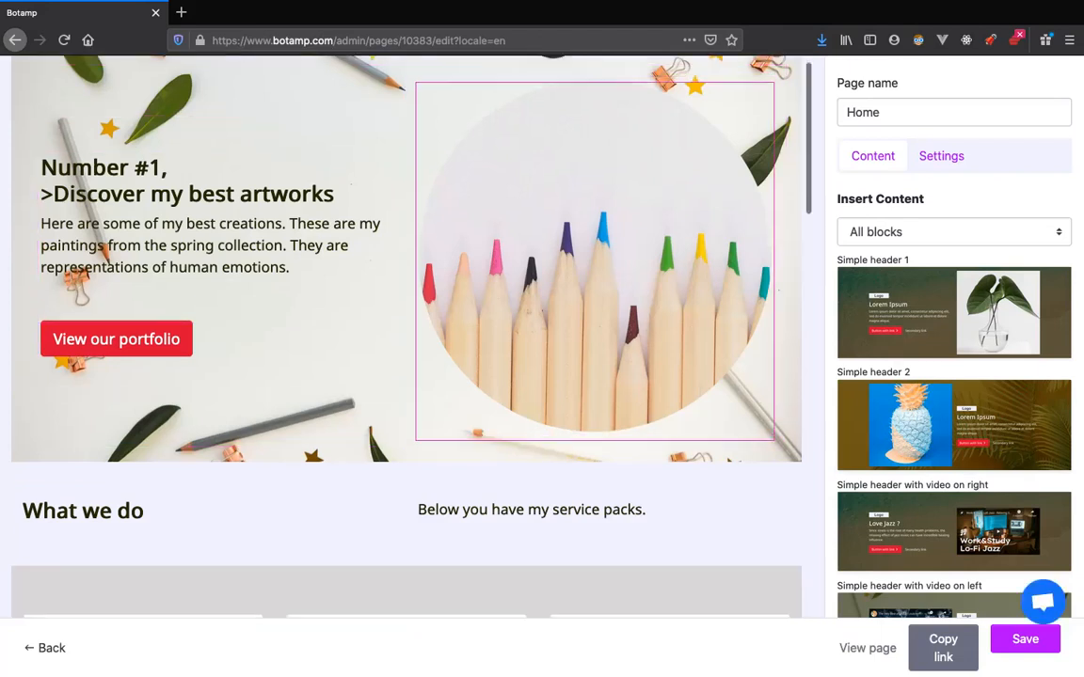
{"action": "scroll", "coordinate": [407, 339], "scroll_direction": "down", "scroll_amount": 3}
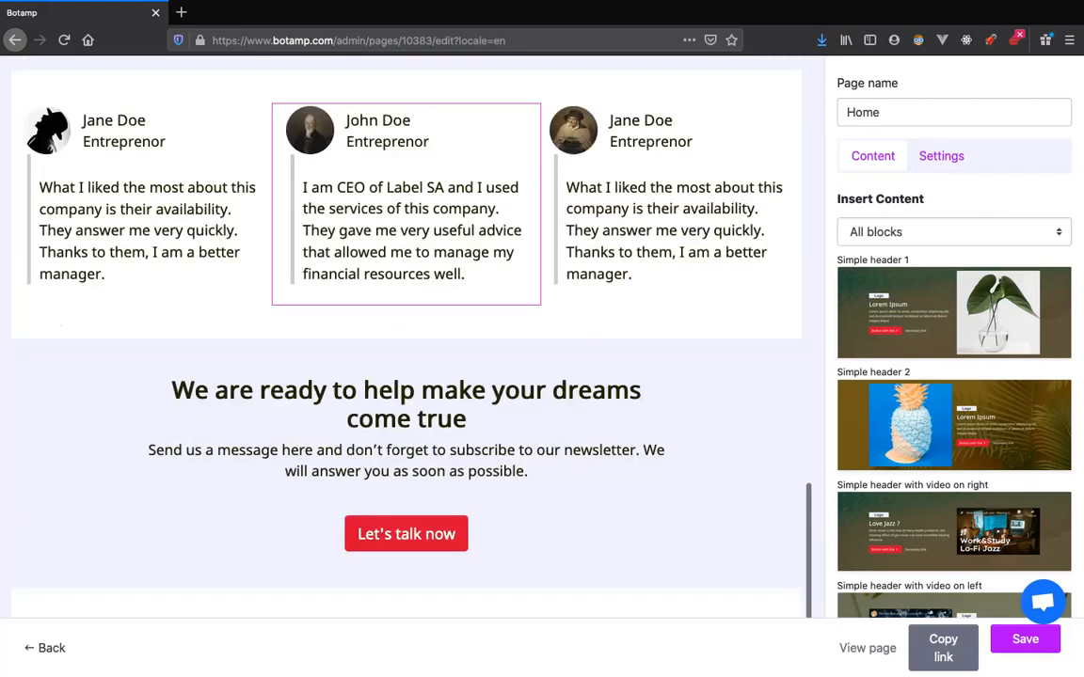
{"action": "scroll", "coordinate": [406, 338], "scroll_direction": "up", "scroll_amount": 15}
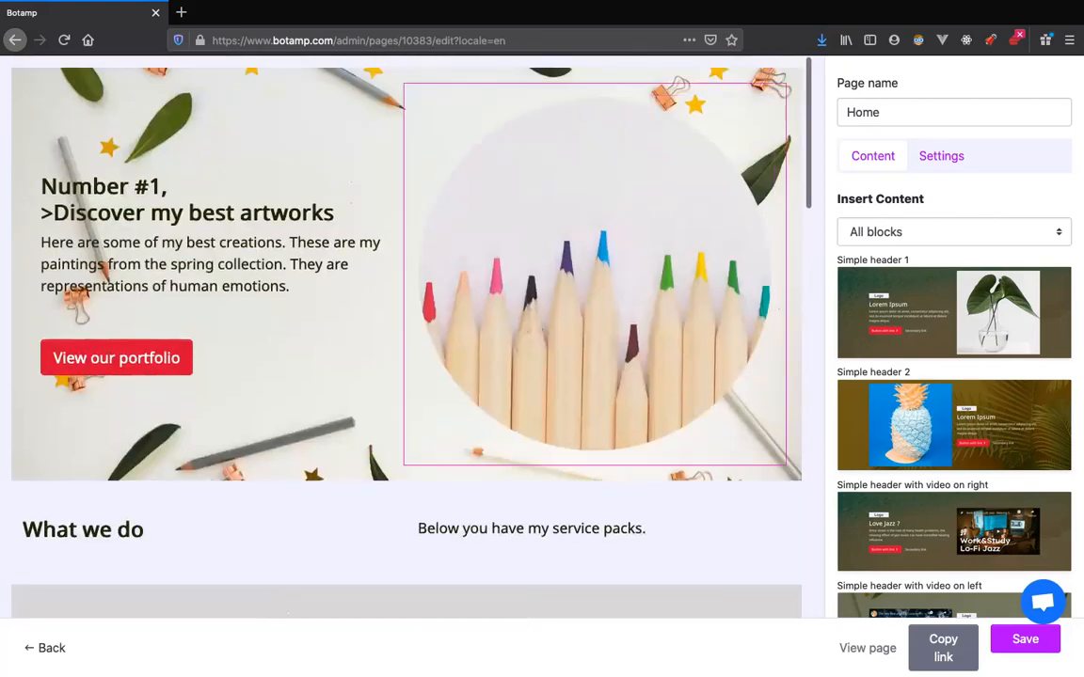
Step: Select the header's image column and the "What we do" section to examine their editing options, and review the rest of the page
{"action": "left_click", "coordinate": [412, 282]}
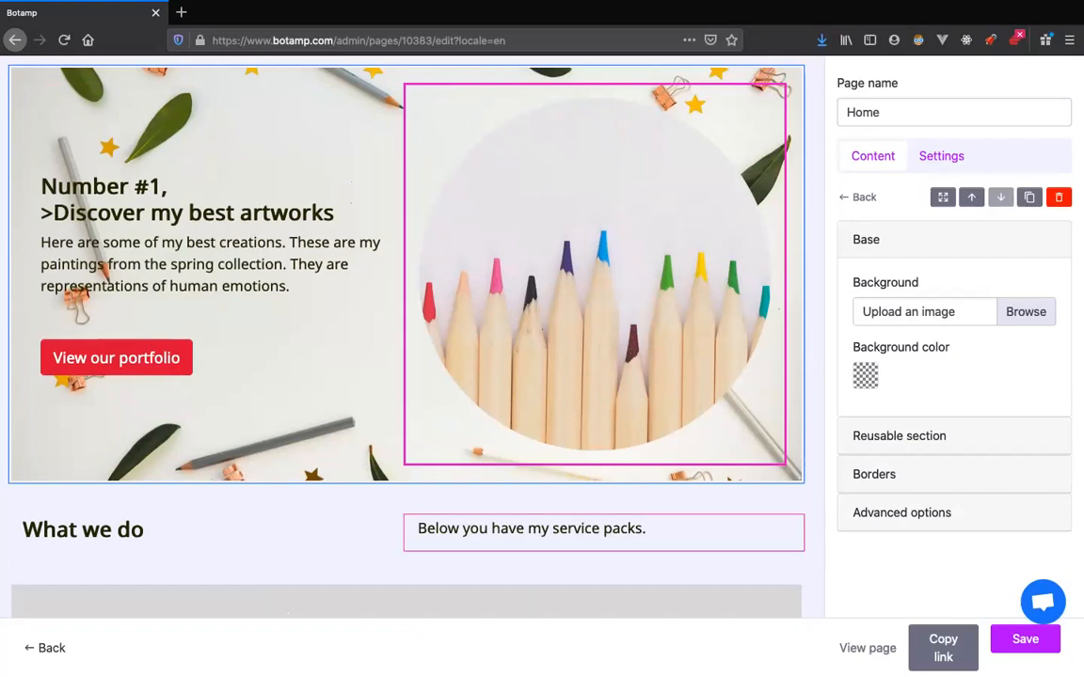
{"action": "scroll", "coordinate": [532, 527], "scroll_direction": "down", "scroll_amount": 3}
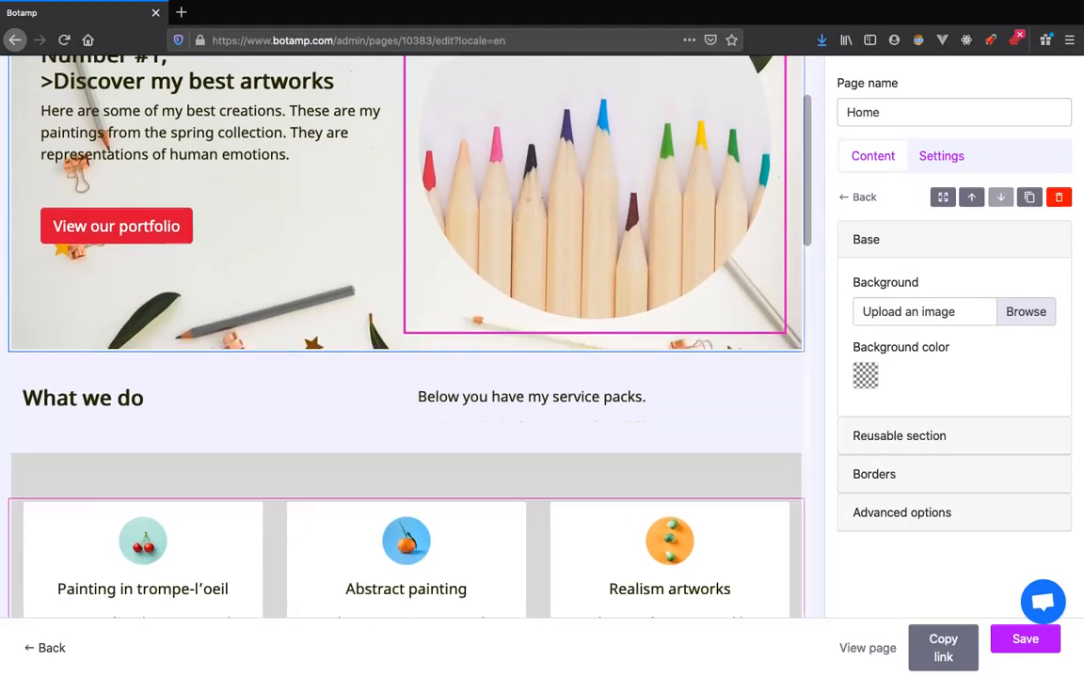
{"action": "left_click", "coordinate": [406, 439]}
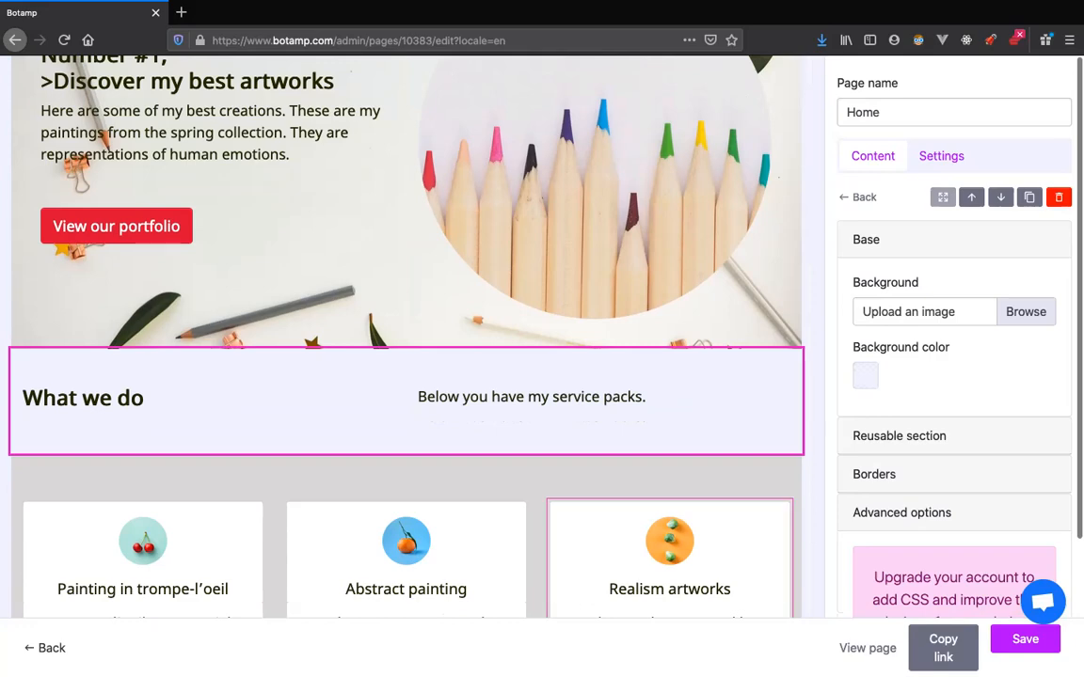
{"action": "scroll", "coordinate": [653, 556], "scroll_direction": "down", "scroll_amount": 10}
{"action": "scroll", "coordinate": [652, 556], "scroll_direction": "down", "scroll_amount": 5}
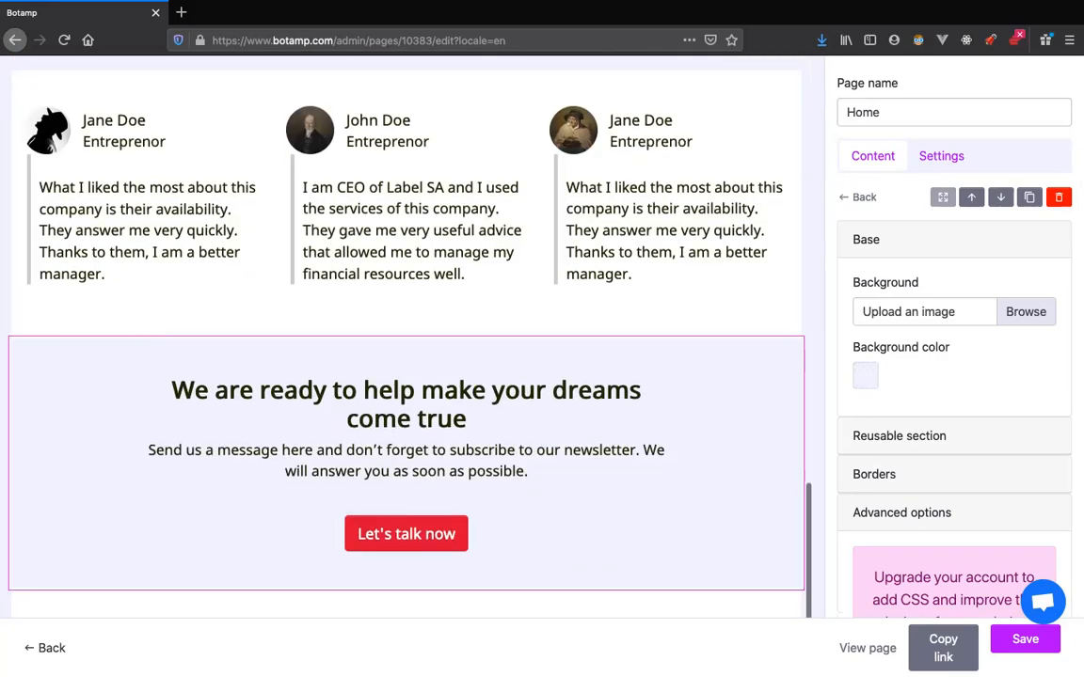
{"action": "scroll", "coordinate": [406, 338], "scroll_direction": "up", "scroll_amount": 15}
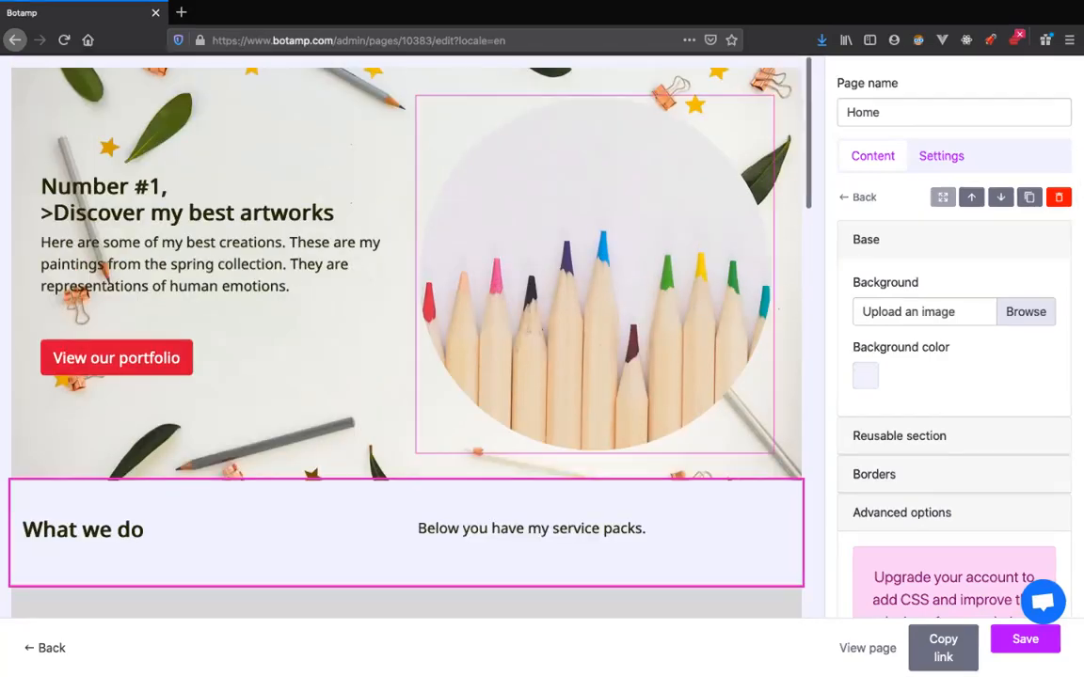
Step: Leave the section's options and browse the content block categories, filtering the blocks by Header
{"action": "left_click", "coordinate": [858, 198]}
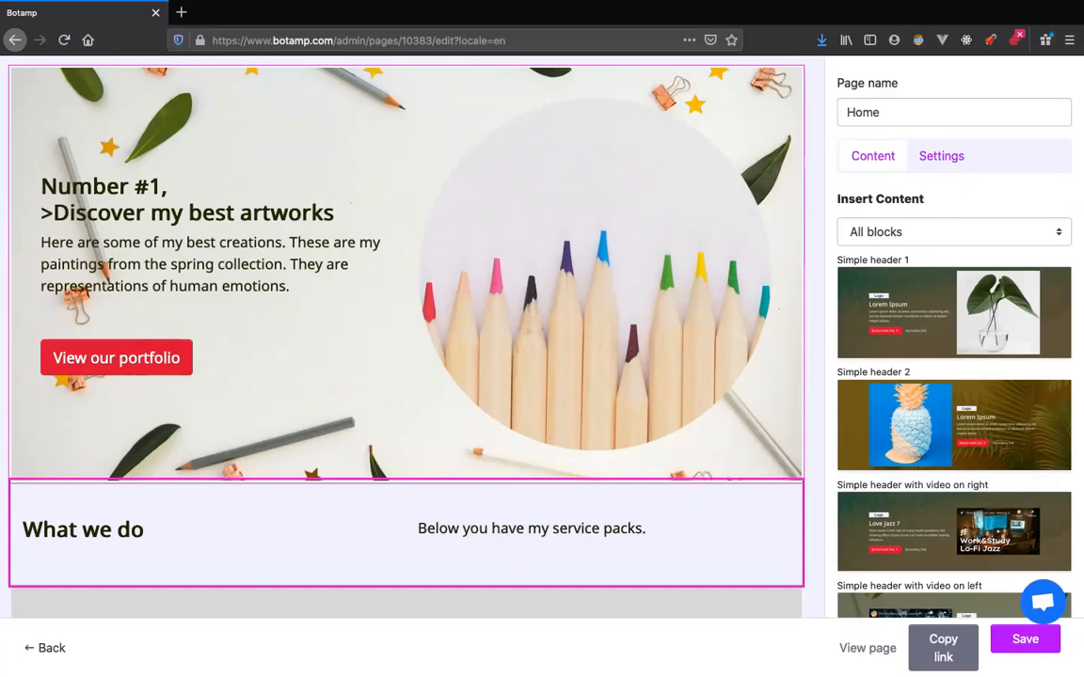
{"action": "left_click", "coordinate": [954, 232]}
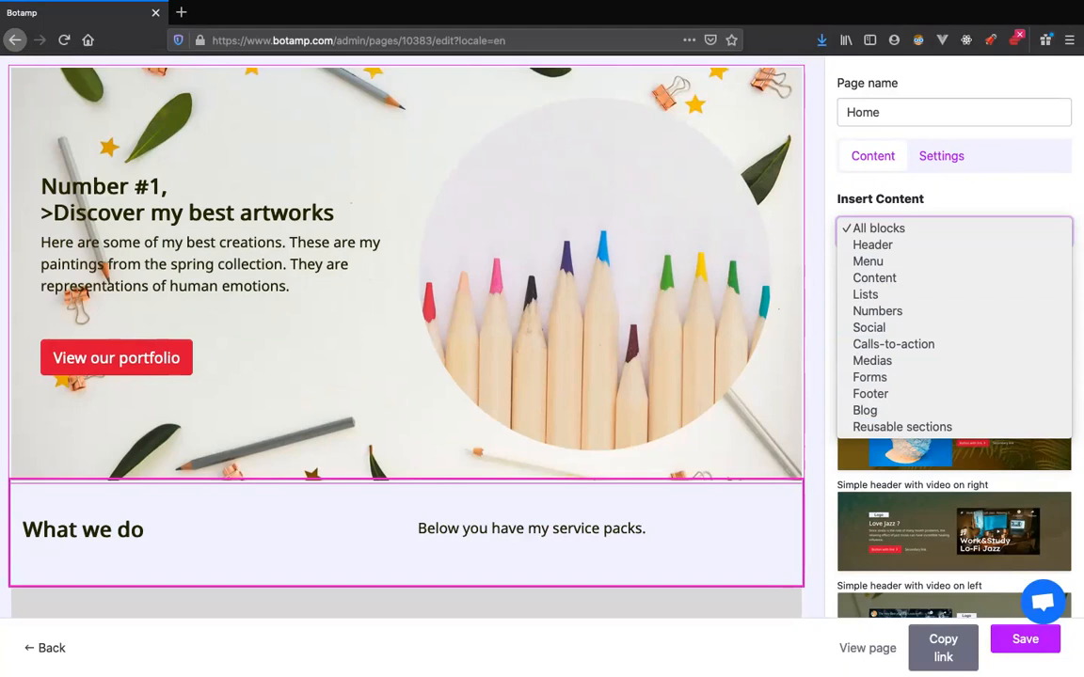
{"action": "key", "text": "Escape"}
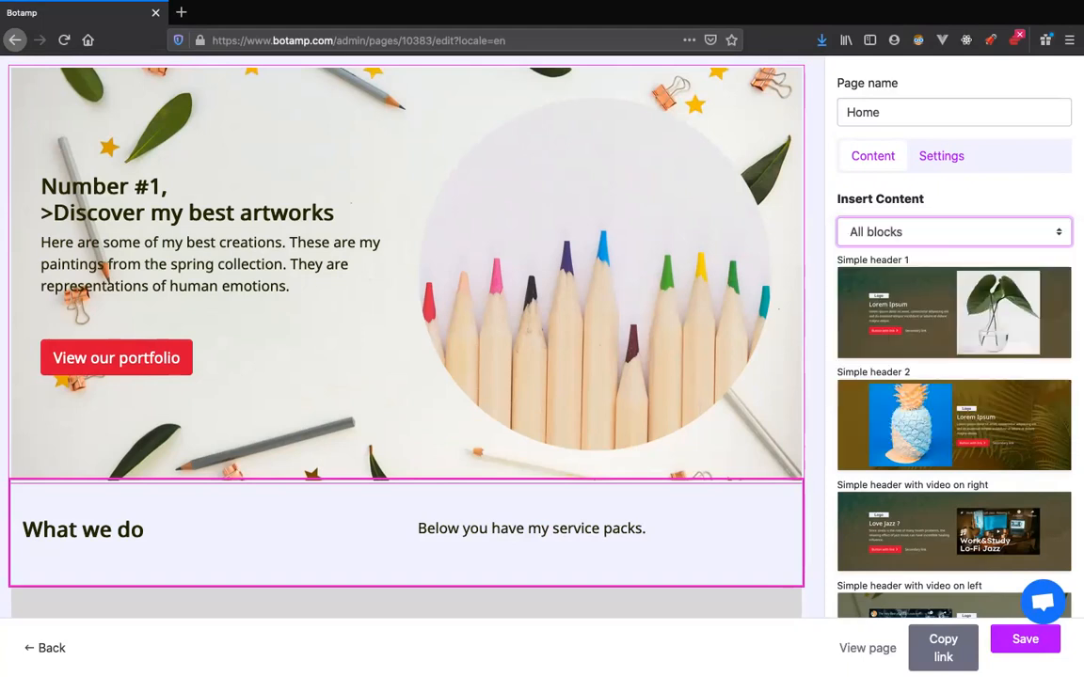
{"action": "left_click", "coordinate": [952, 232]}
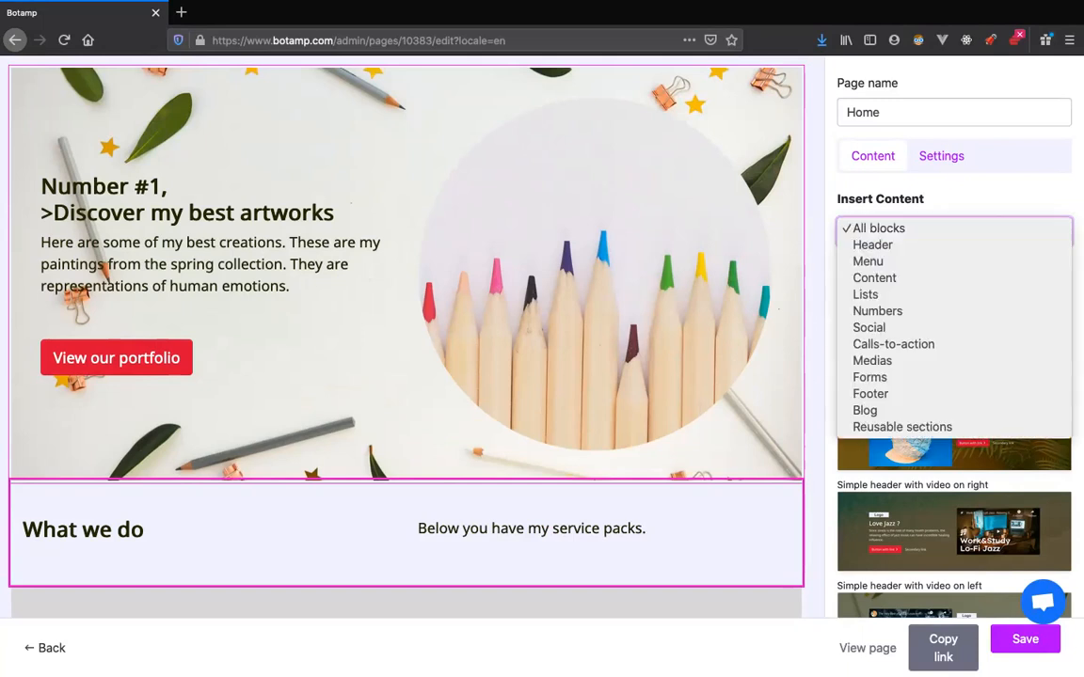
{"action": "left_click", "coordinate": [875, 244]}
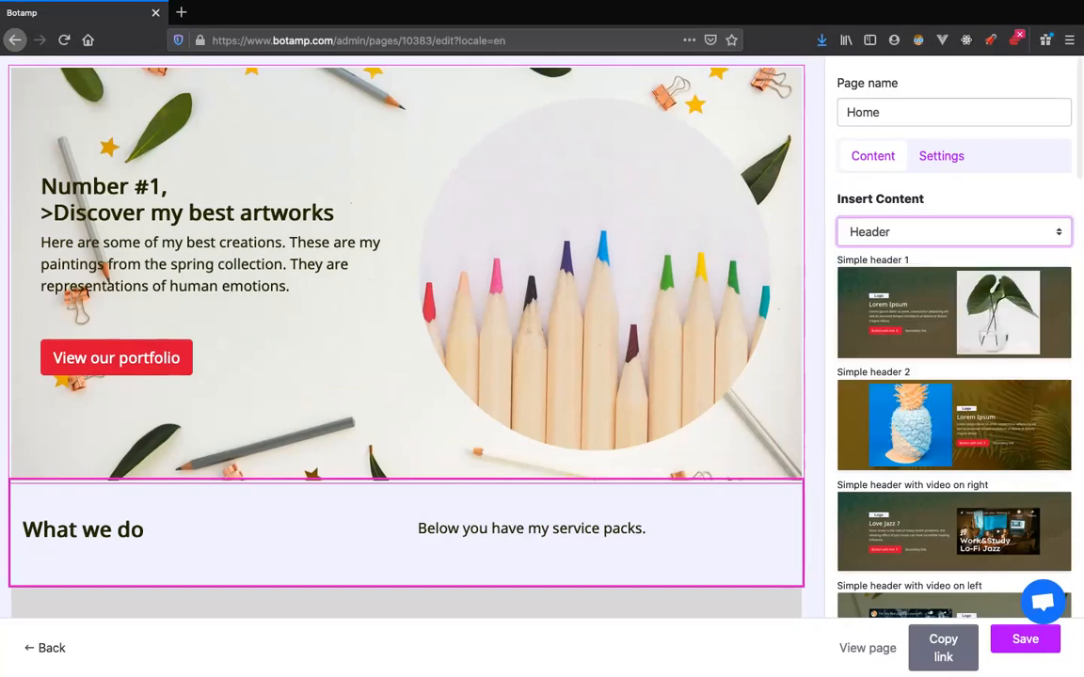
{"action": "left_click", "coordinate": [953, 231]}
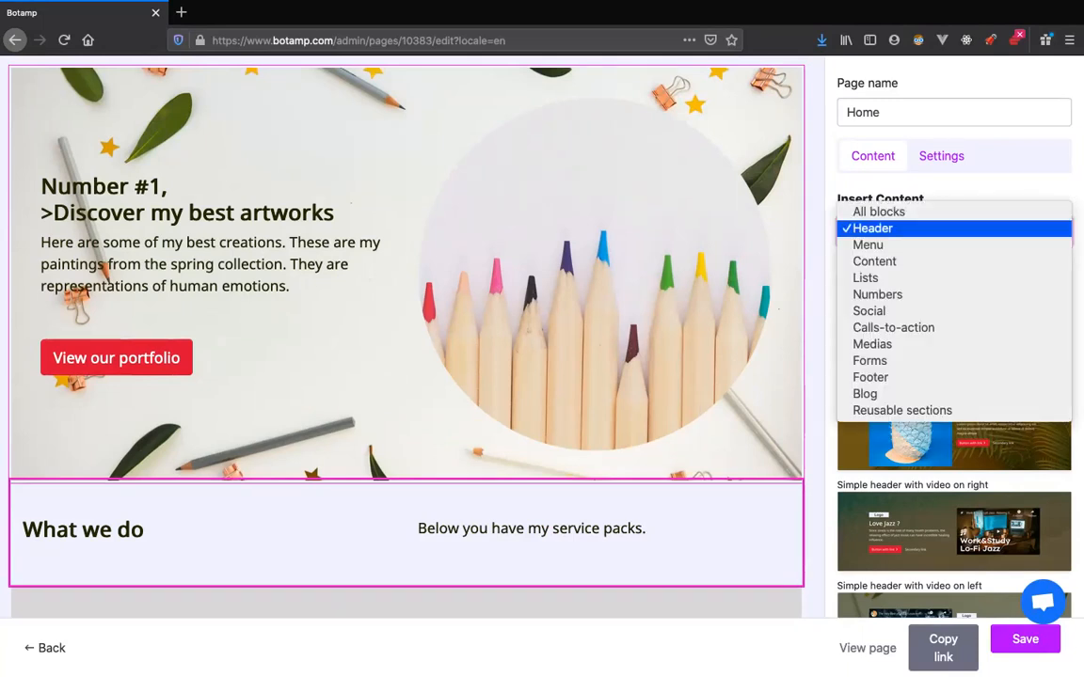
{"action": "left_click", "coordinate": [941, 228]}
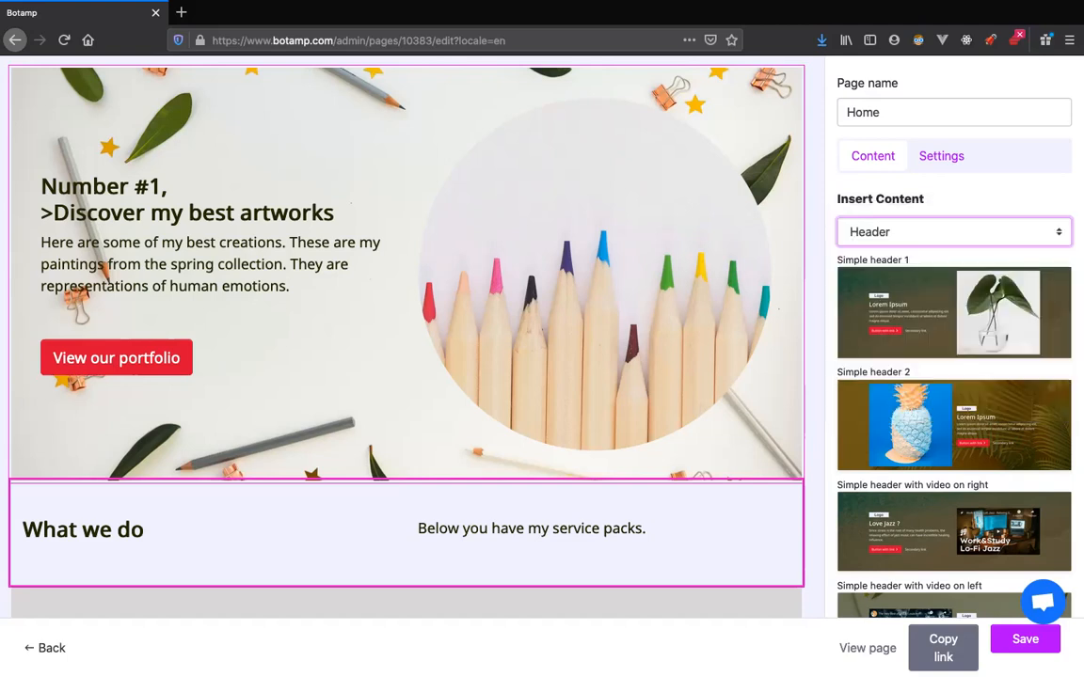
Step: Filter the content blocks by Menu and insert the "Menu with links aligned right" block into the Home page
{"action": "left_click", "coordinate": [953, 232]}
{"action": "left_click", "coordinate": [861, 242]}
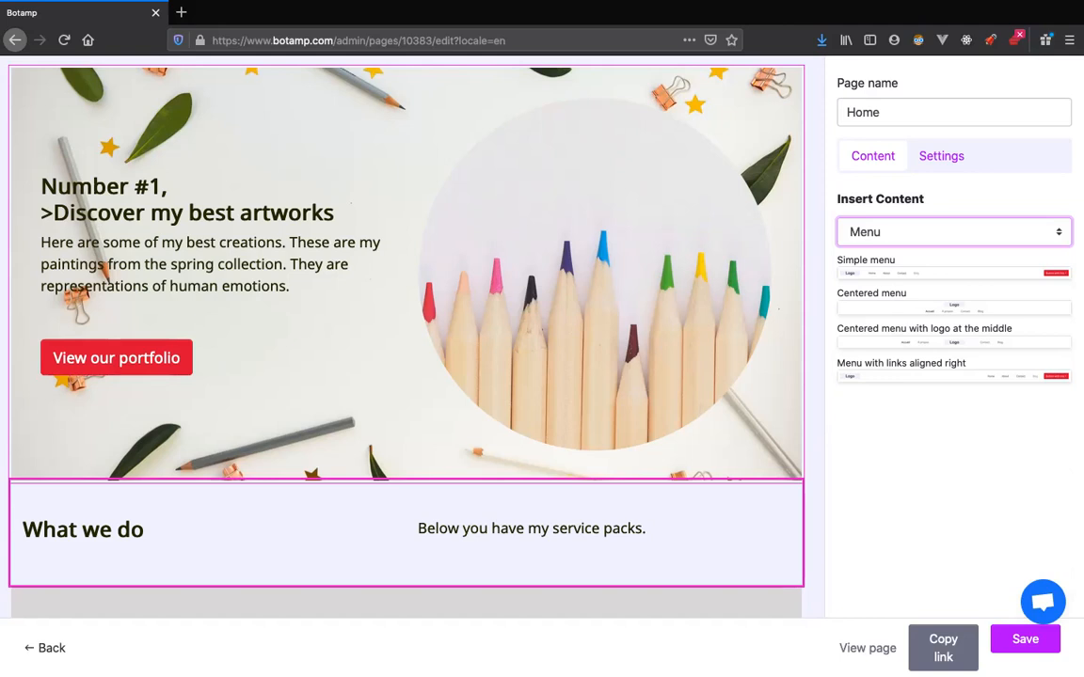
{"action": "left_click", "coordinate": [954, 376]}
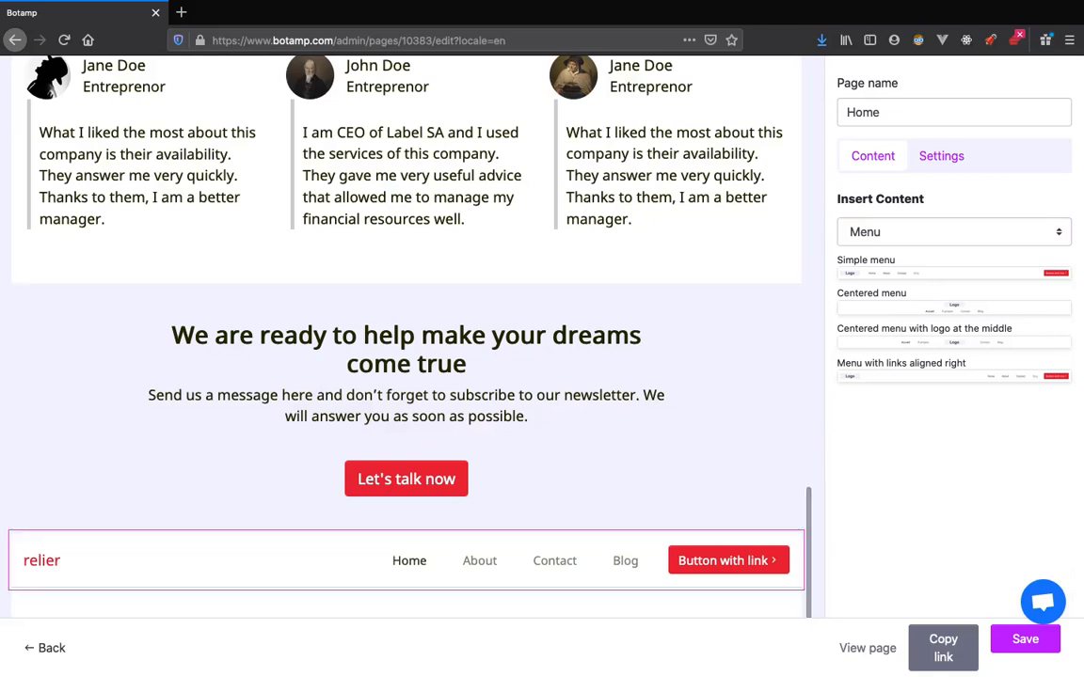
Step: Select the header's button, text and image in turn to examine their editing options
{"action": "scroll", "coordinate": [404, 376], "scroll_direction": "up", "scroll_amount": 15}
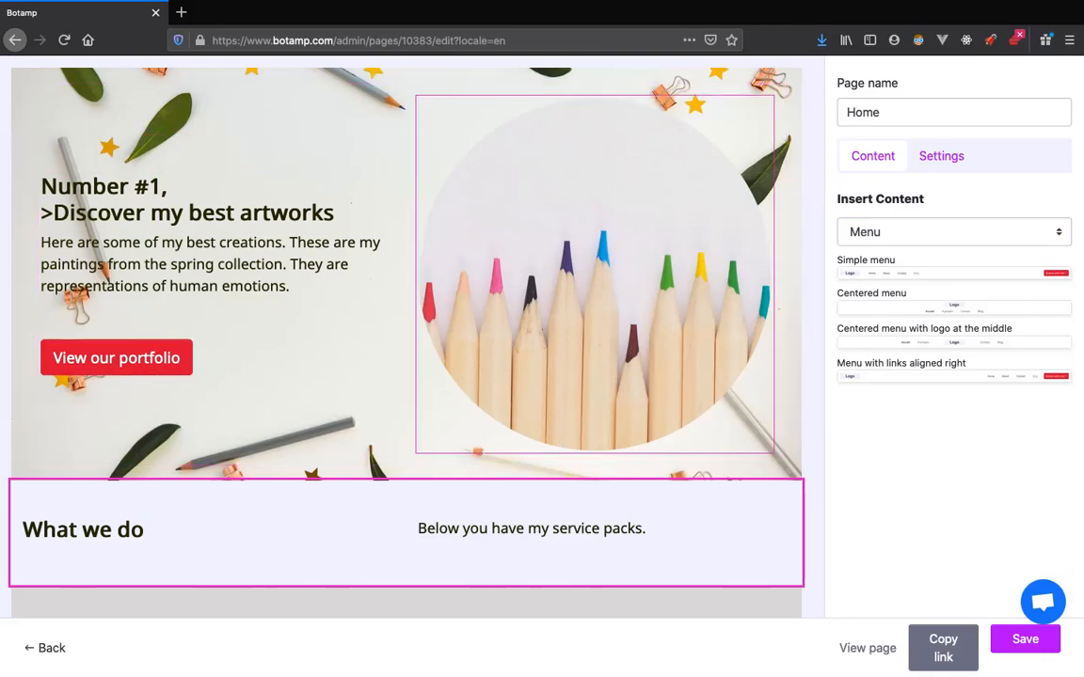
{"action": "left_click", "coordinate": [115, 357]}
{"action": "left_click", "coordinate": [207, 259]}
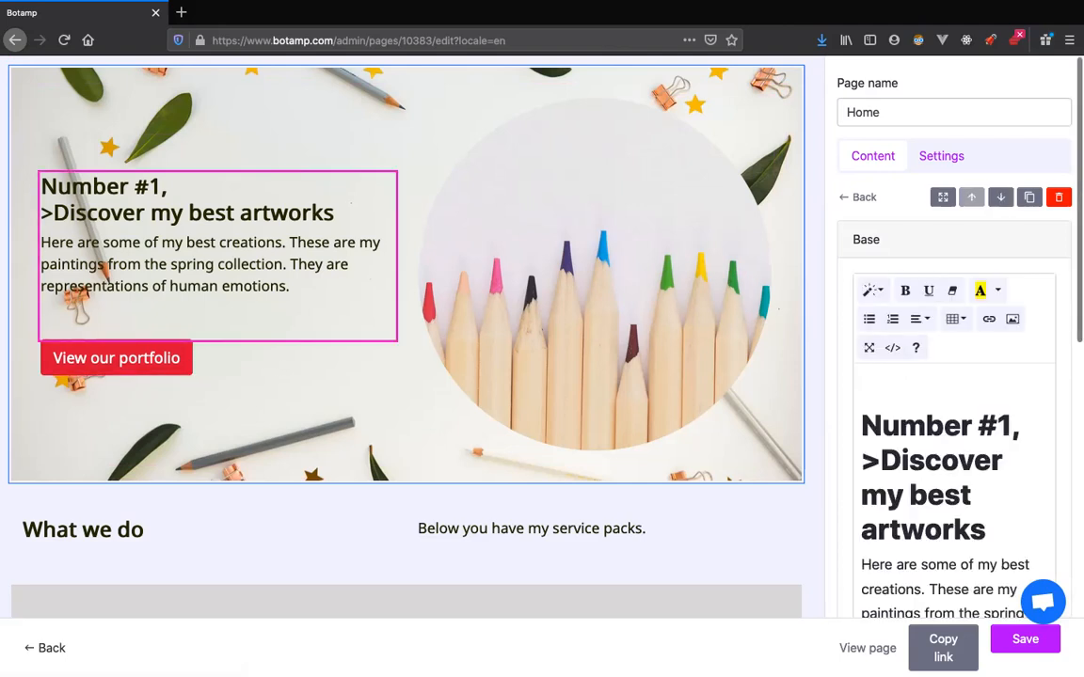
{"action": "left_click", "coordinate": [574, 274]}
{"action": "scroll", "coordinate": [405, 376], "scroll_direction": "down", "scroll_amount": 15}
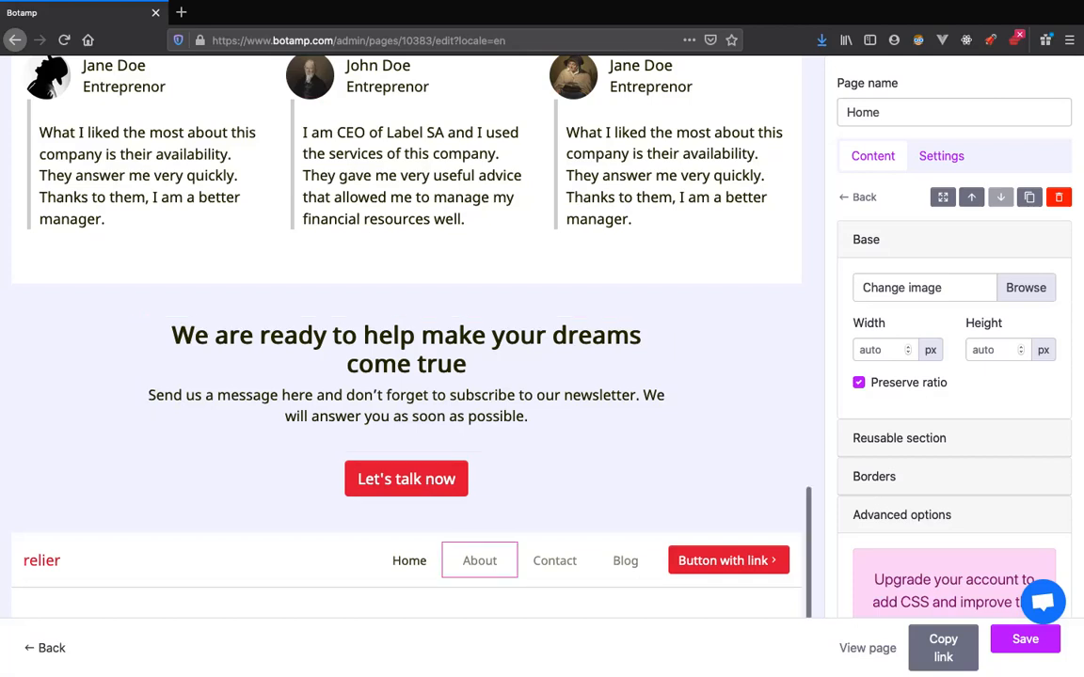
Step: Select the new menu section and move it up to the very top of the page, above the header
{"action": "left_click", "coordinate": [246, 562]}
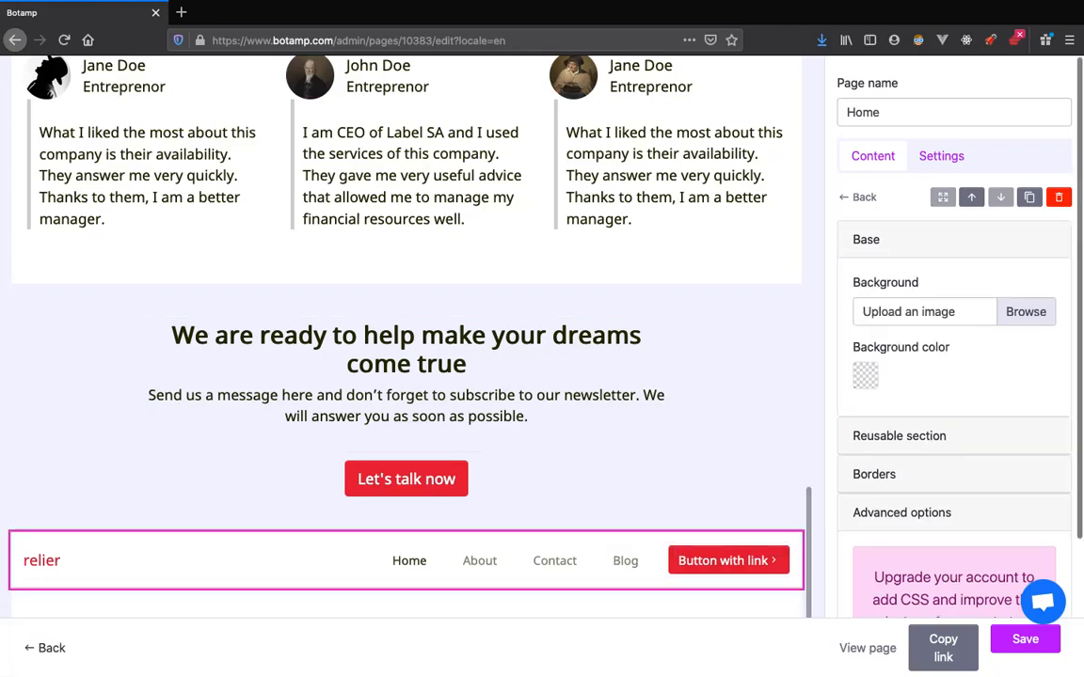
{"action": "left_click", "coordinate": [971, 197]}
{"action": "left_click", "coordinate": [971, 198]}
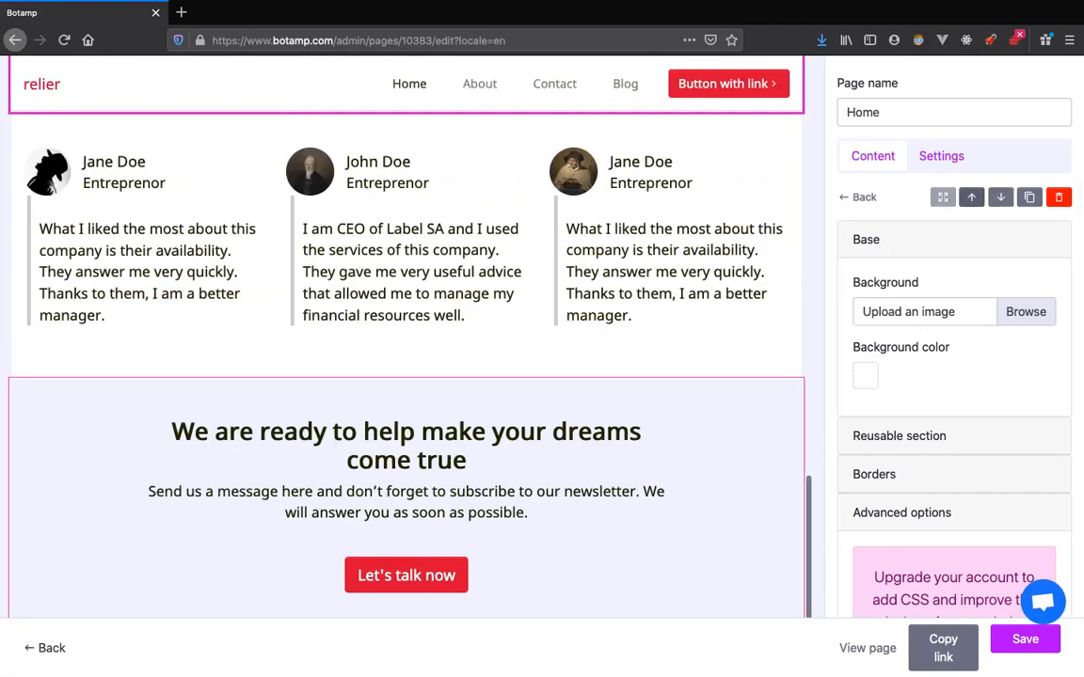
{"action": "left_click", "coordinate": [971, 197]}
{"action": "left_click", "coordinate": [971, 197]}
{"action": "left_click", "coordinate": [971, 197]}
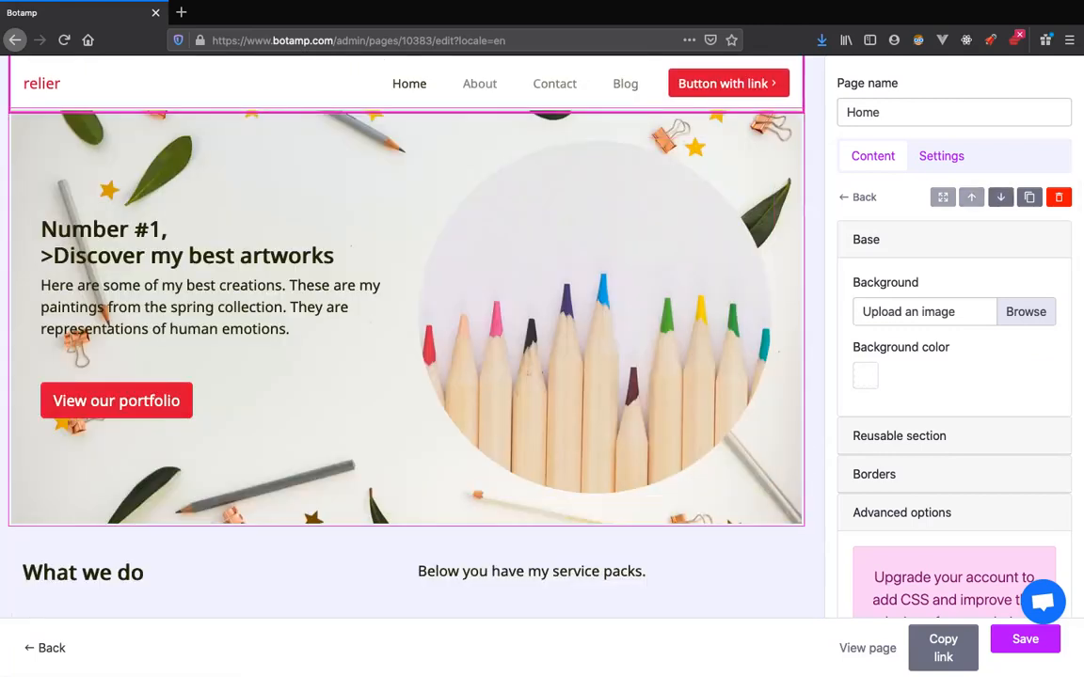
{"action": "left_click", "coordinate": [1000, 197]}
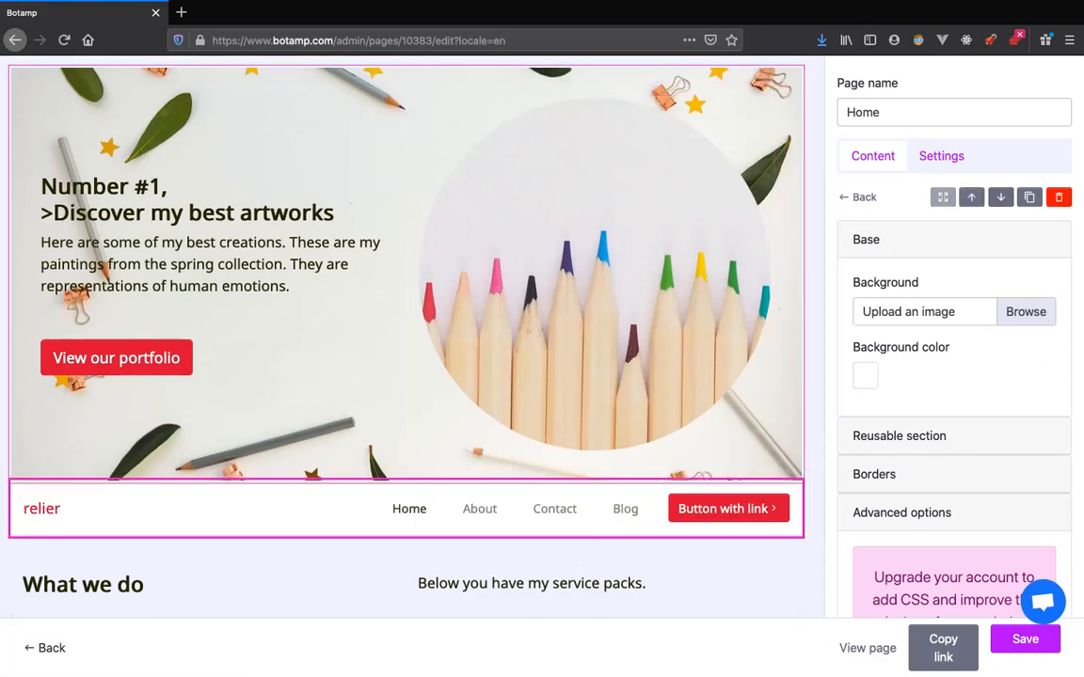
{"action": "left_click", "coordinate": [971, 196]}
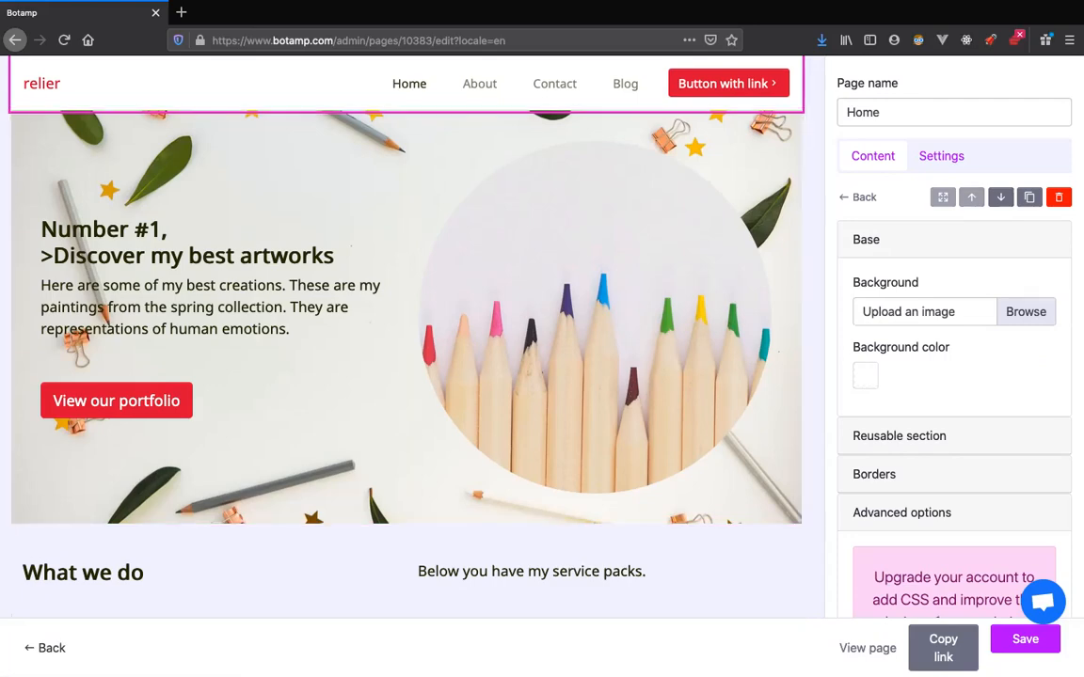
Step: Look over the page, save the Home page and return to the page list
{"action": "scroll", "coordinate": [329, 282], "scroll_direction": "down", "scroll_amount": 10}
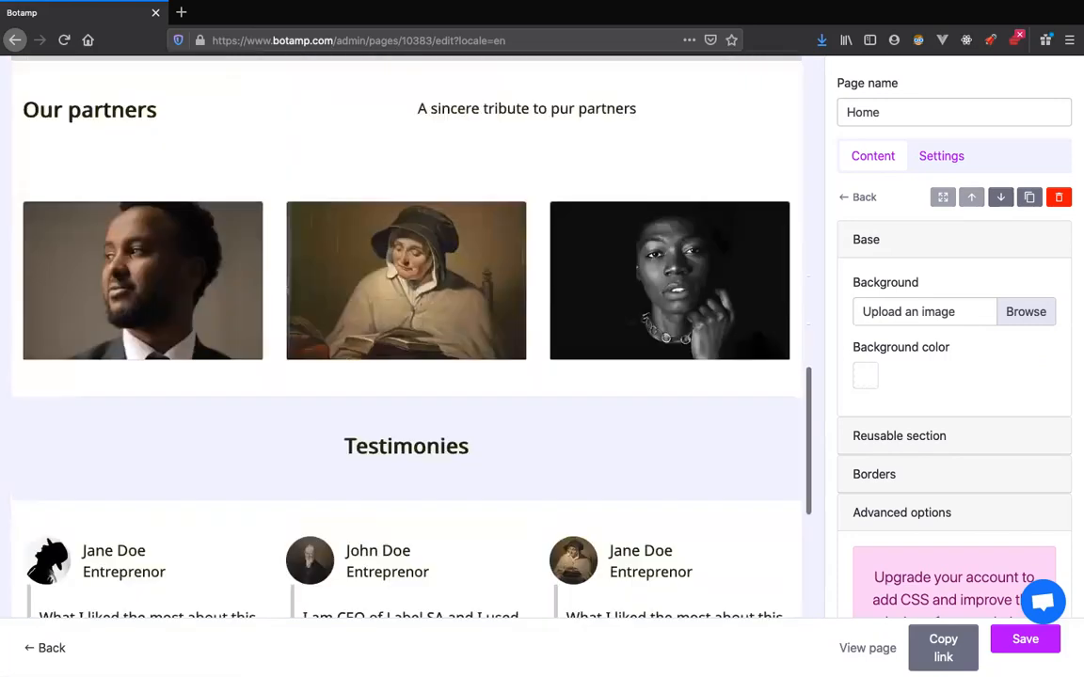
{"action": "scroll", "coordinate": [405, 339], "scroll_direction": "up", "scroll_amount": 10}
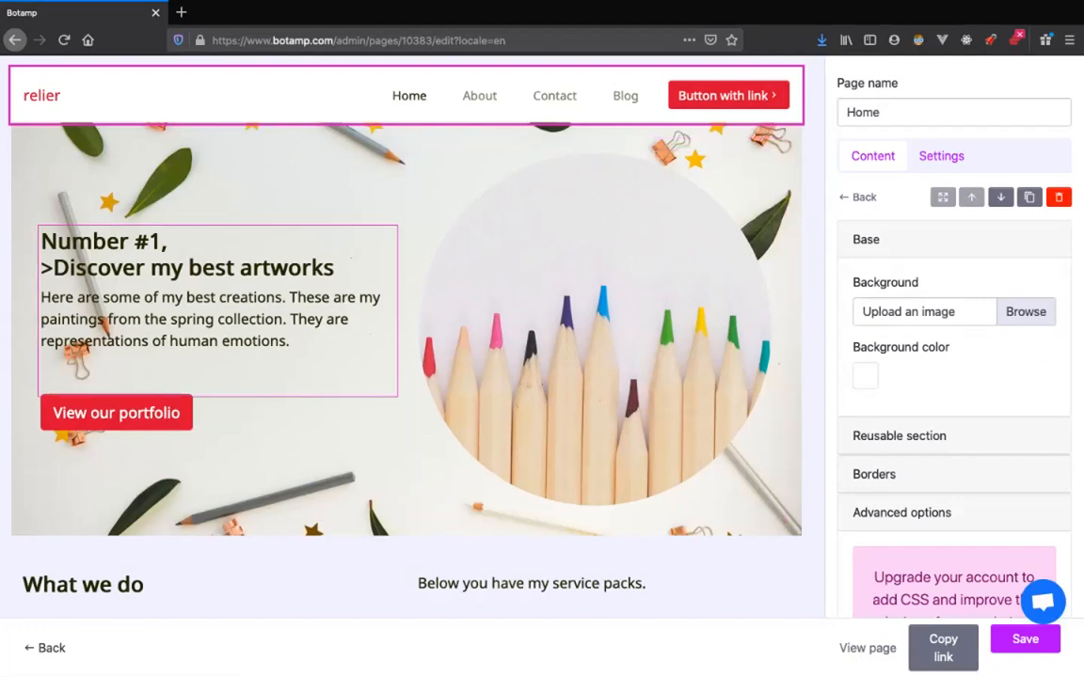
{"action": "left_click", "coordinate": [1026, 640]}
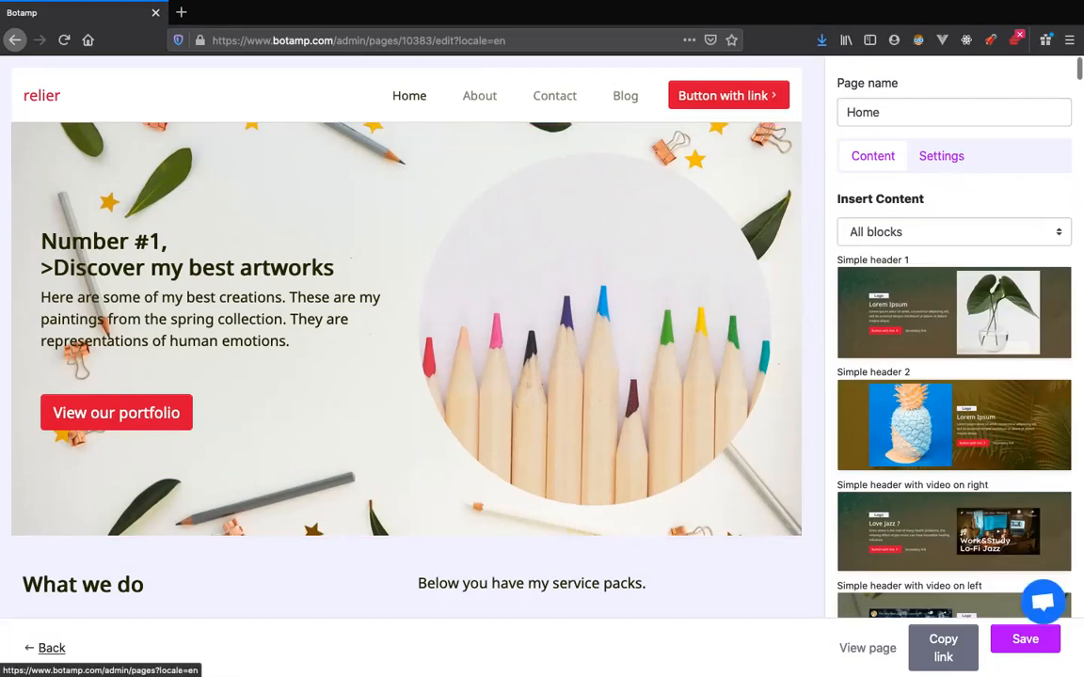
{"action": "left_click", "coordinate": [49, 648]}
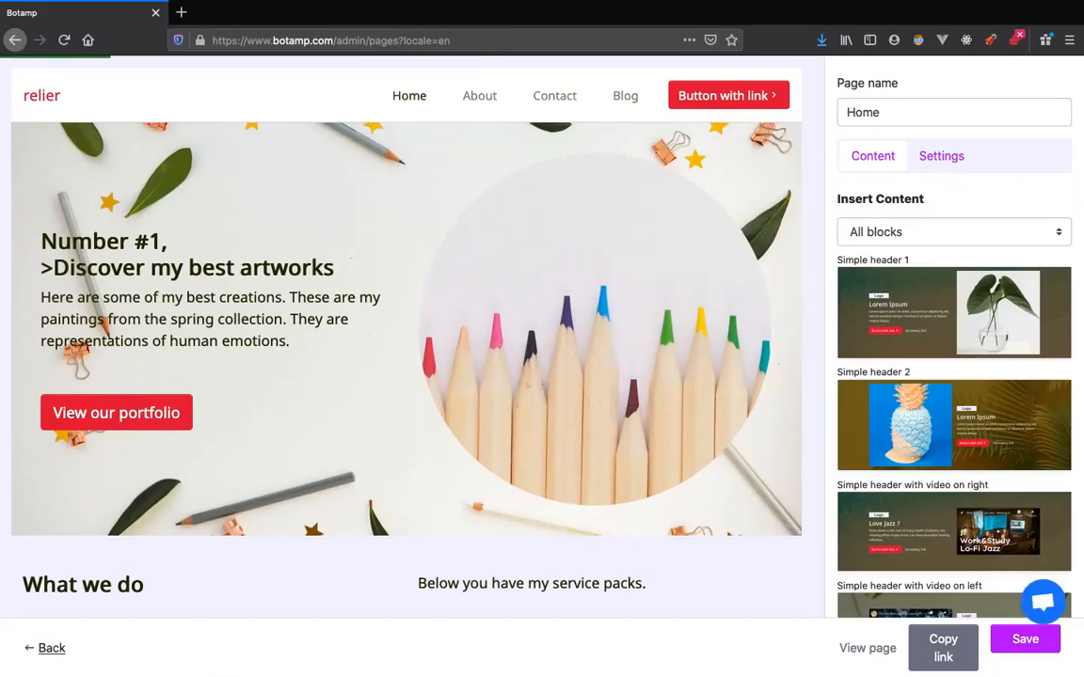
Step: Open the site configuration and review the general settings, from website name to social media accounts
{"action": "left_click", "coordinate": [531, 79]}
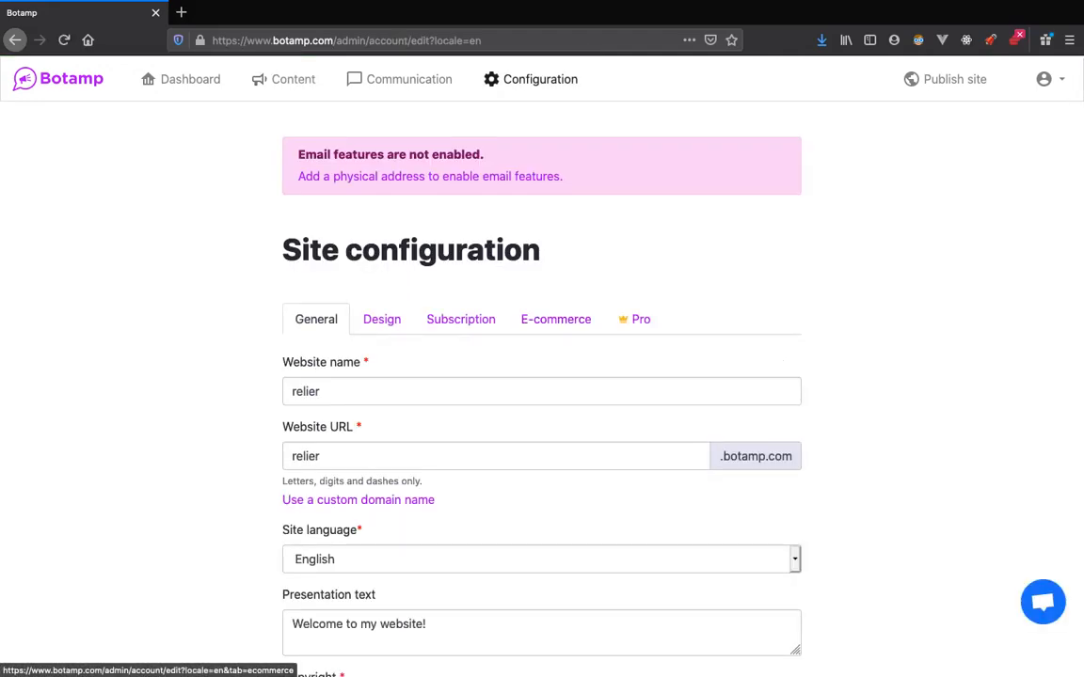
{"action": "scroll", "coordinate": [553, 326], "scroll_direction": "down", "scroll_amount": 1}
{"action": "scroll", "coordinate": [382, 294], "scroll_direction": "down", "scroll_amount": 3}
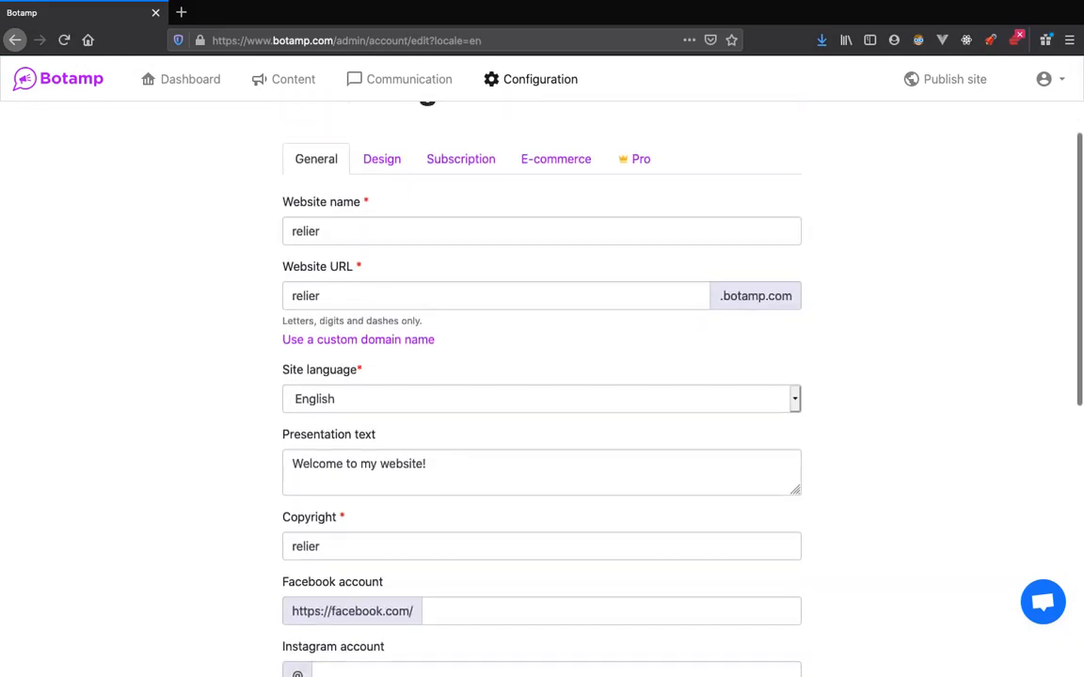
{"action": "scroll", "coordinate": [542, 376], "scroll_direction": "down", "scroll_amount": 8}
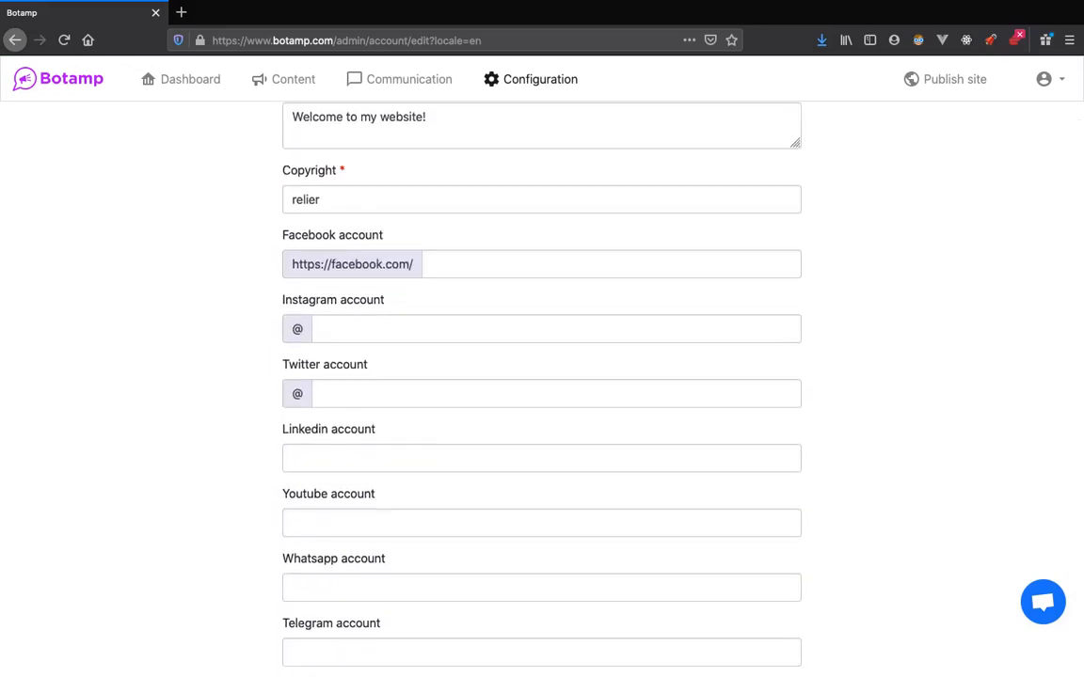
{"action": "scroll", "coordinate": [542, 376], "scroll_direction": "down", "scroll_amount": 5}
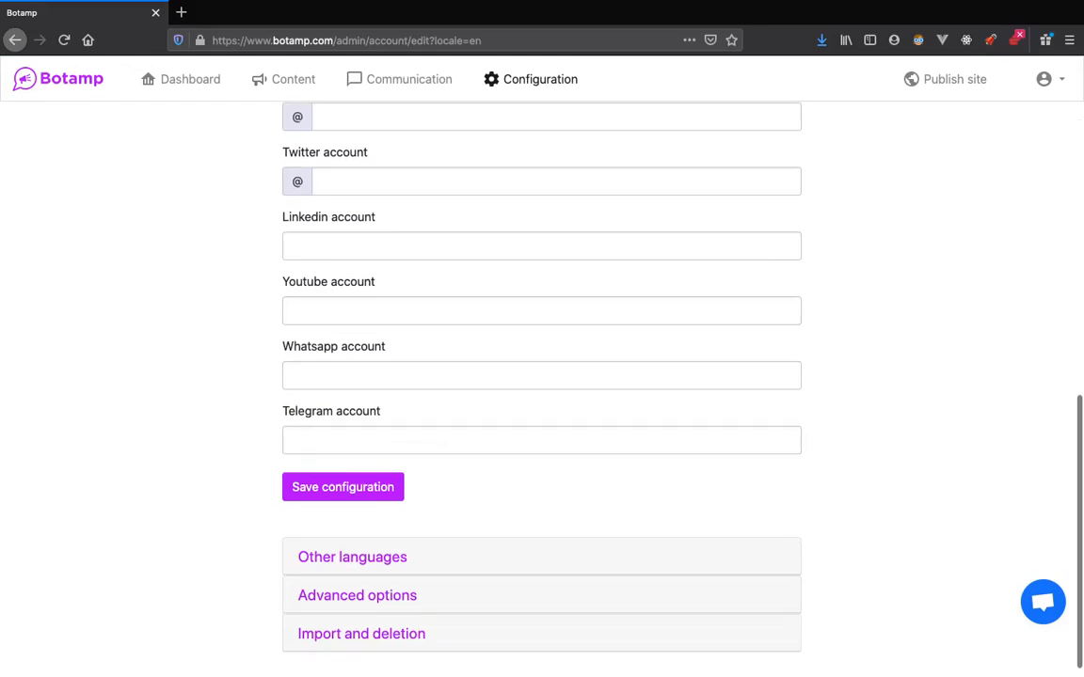
{"action": "scroll", "coordinate": [542, 376], "scroll_direction": "up", "scroll_amount": 14}
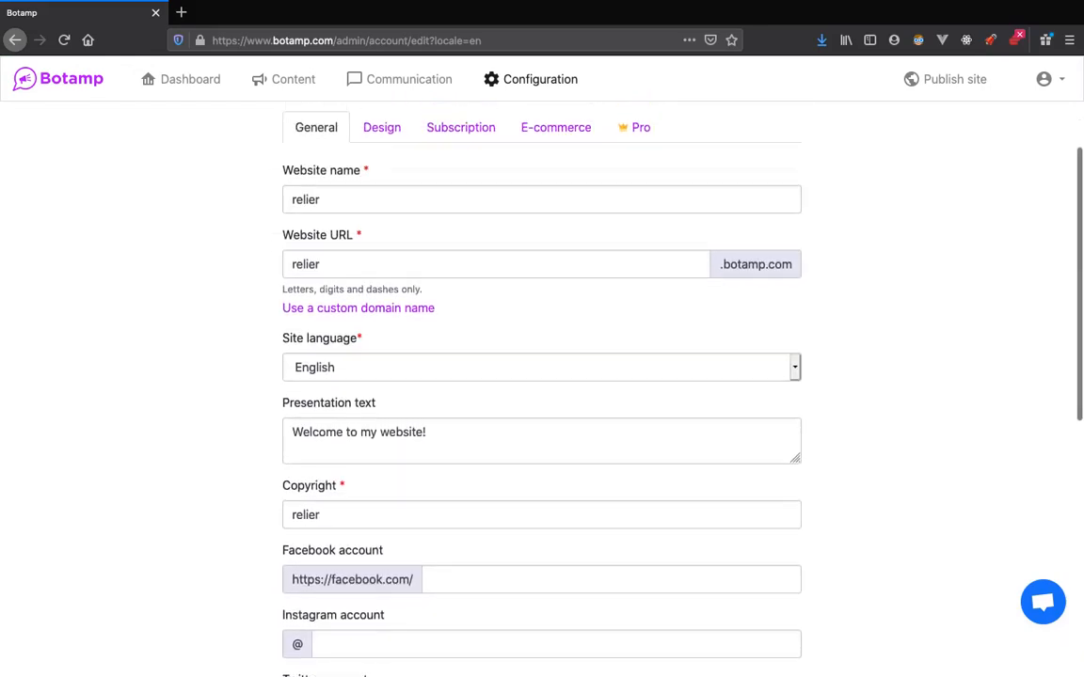
{"action": "scroll", "coordinate": [542, 376], "scroll_direction": "up", "scroll_amount": 1}
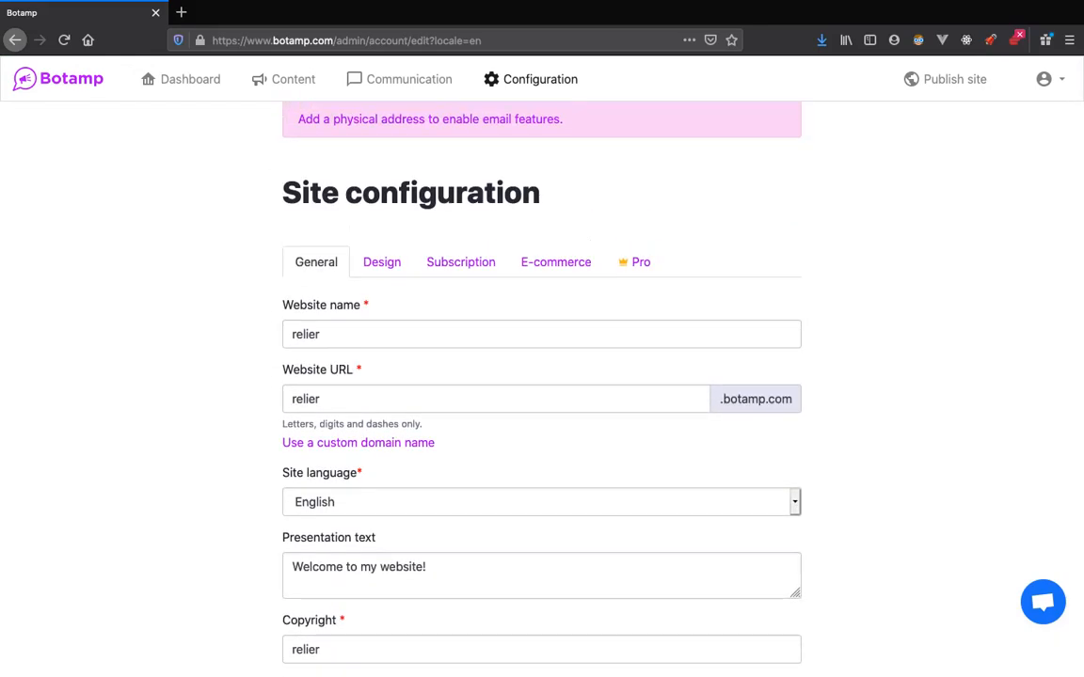
Step: Set the site's primary color to the indigo blue preset in the design settings and save the configuration
{"action": "left_click", "coordinate": [382, 261]}
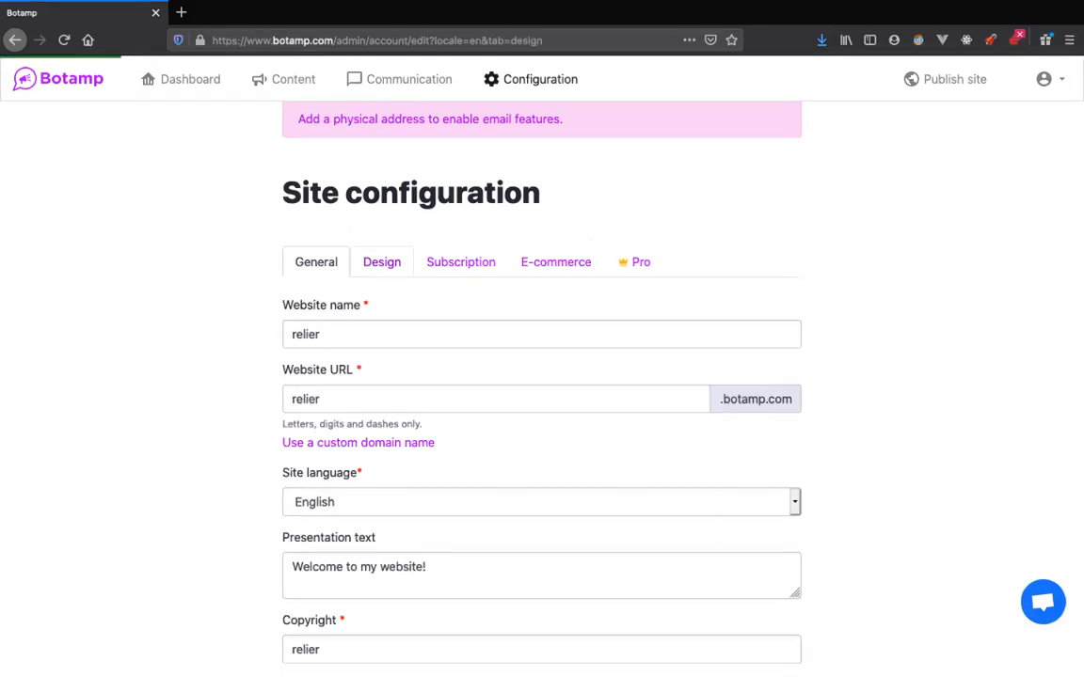
{"action": "left_click", "coordinate": [339, 329]}
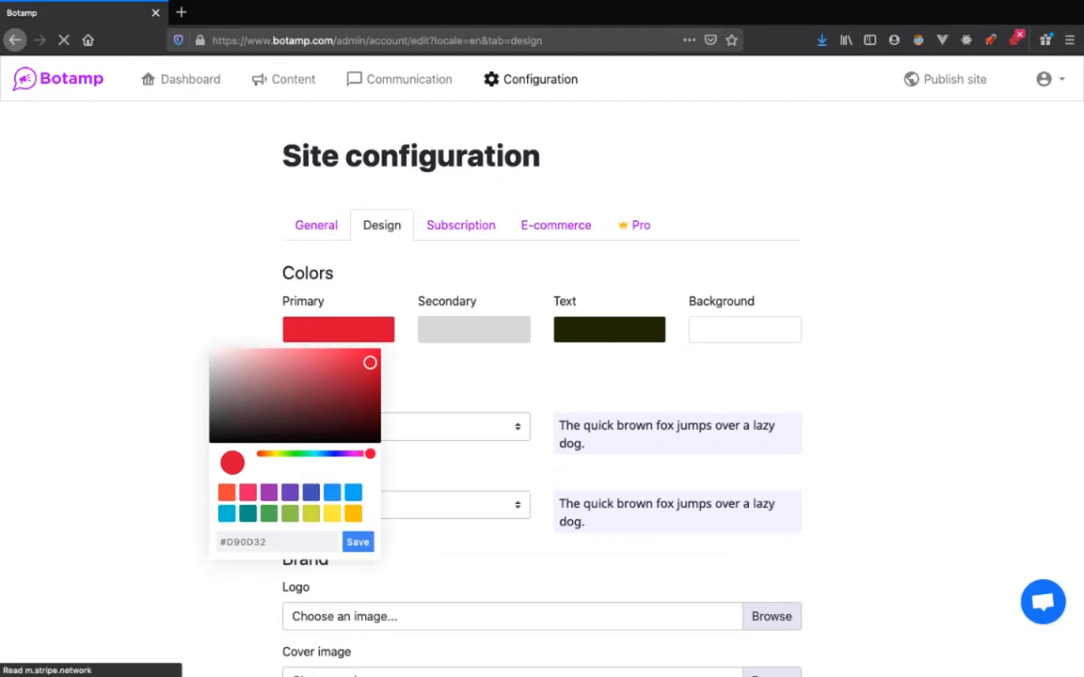
{"action": "left_click", "coordinate": [311, 493]}
{"action": "left_click", "coordinate": [358, 542]}
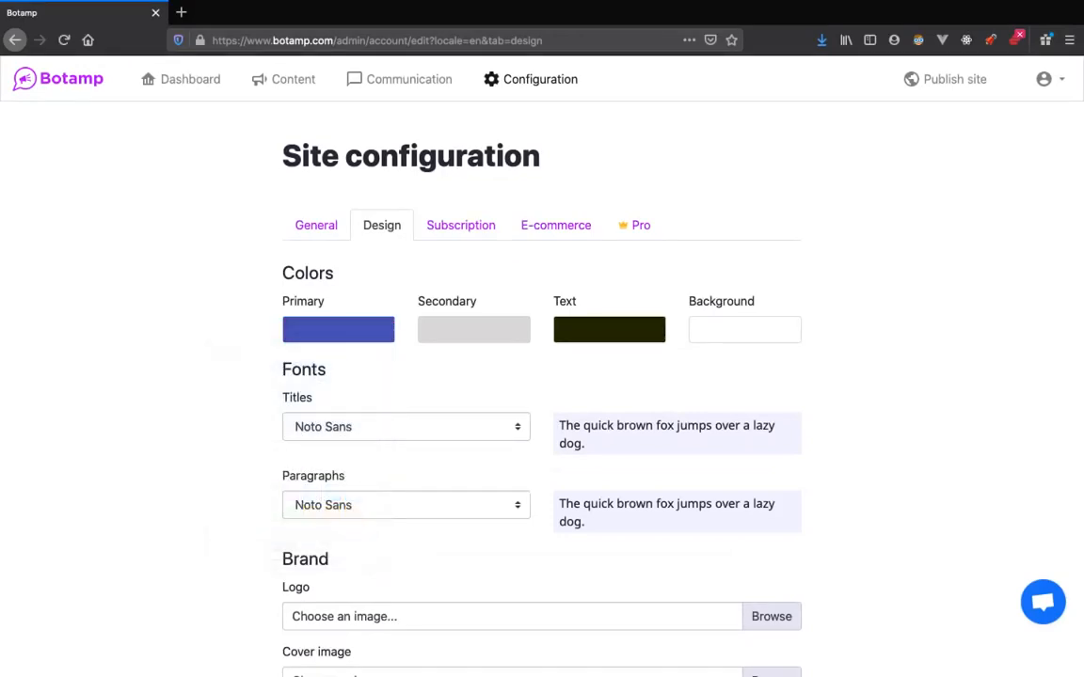
{"action": "scroll", "coordinate": [542, 376], "scroll_direction": "down", "scroll_amount": 5}
{"action": "left_click", "coordinate": [343, 622]}
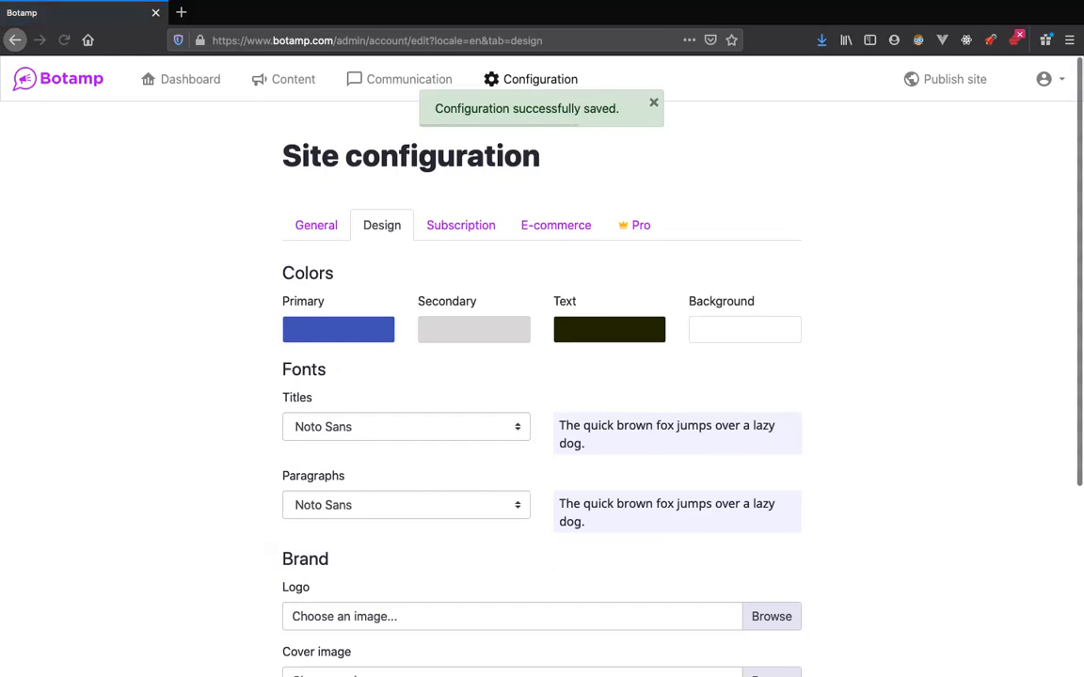
Step: Reopen the Home page for editing and select the whole header section below the menu
{"action": "left_click", "coordinate": [283, 79]}
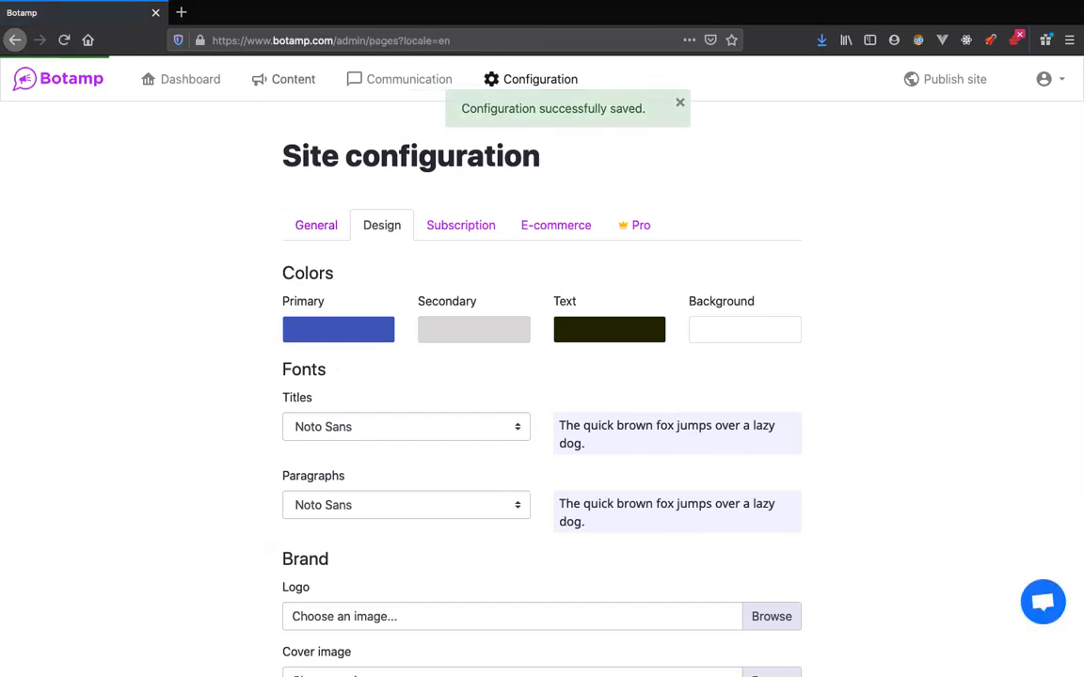
{"action": "left_click", "coordinate": [315, 364]}
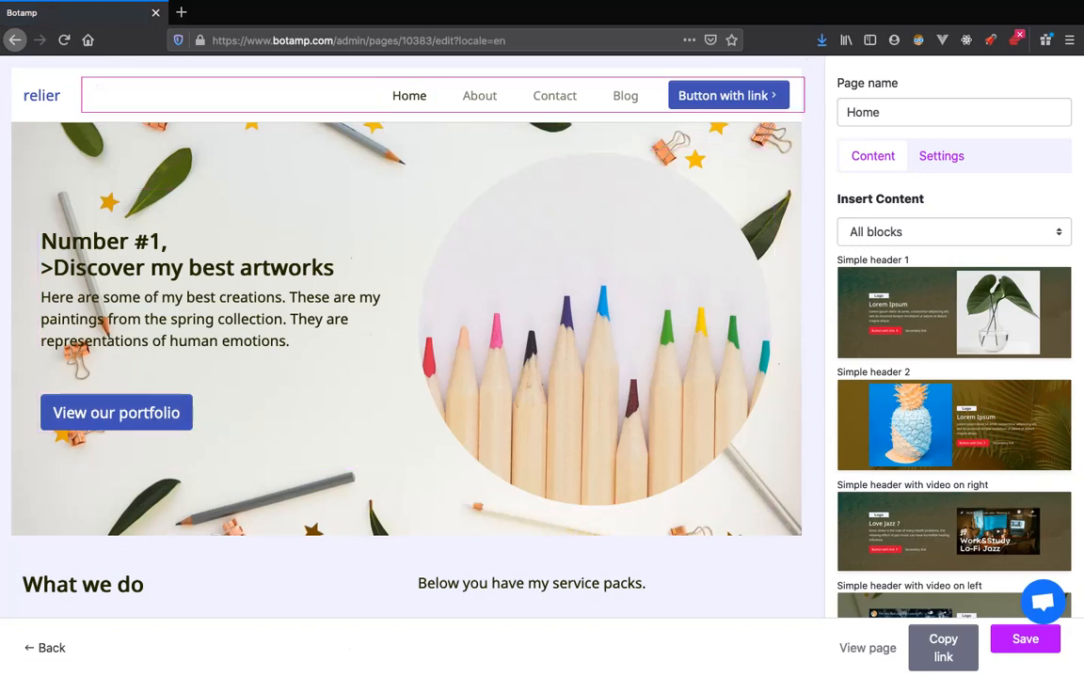
{"action": "scroll", "coordinate": [217, 311], "scroll_direction": "down", "scroll_amount": 1}
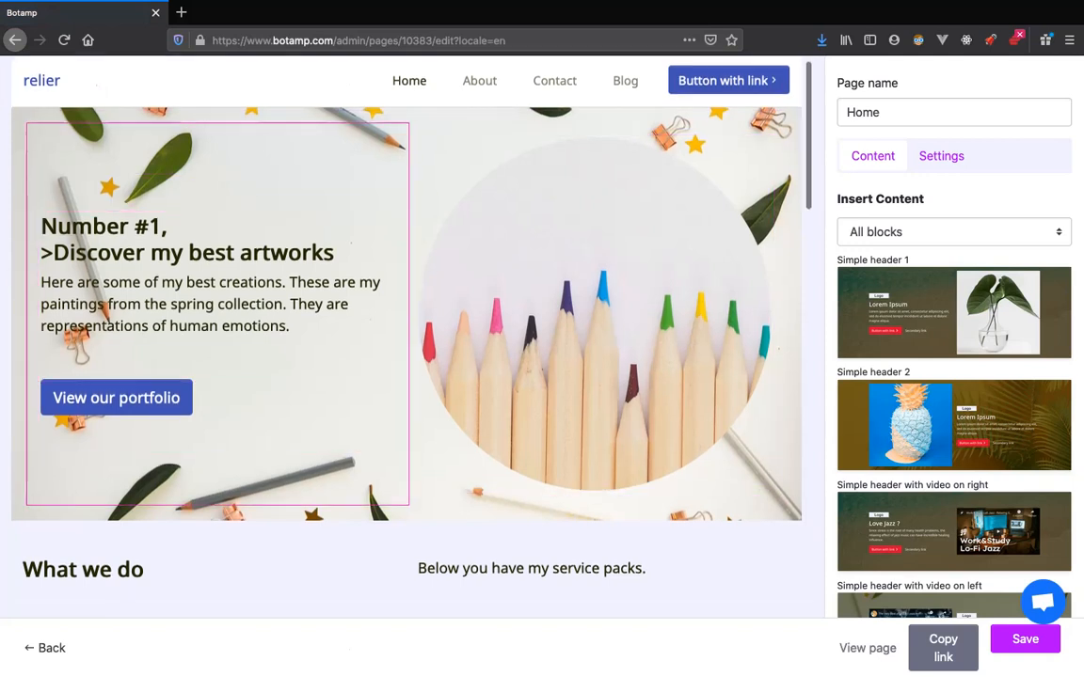
{"action": "left_click", "coordinate": [406, 131]}
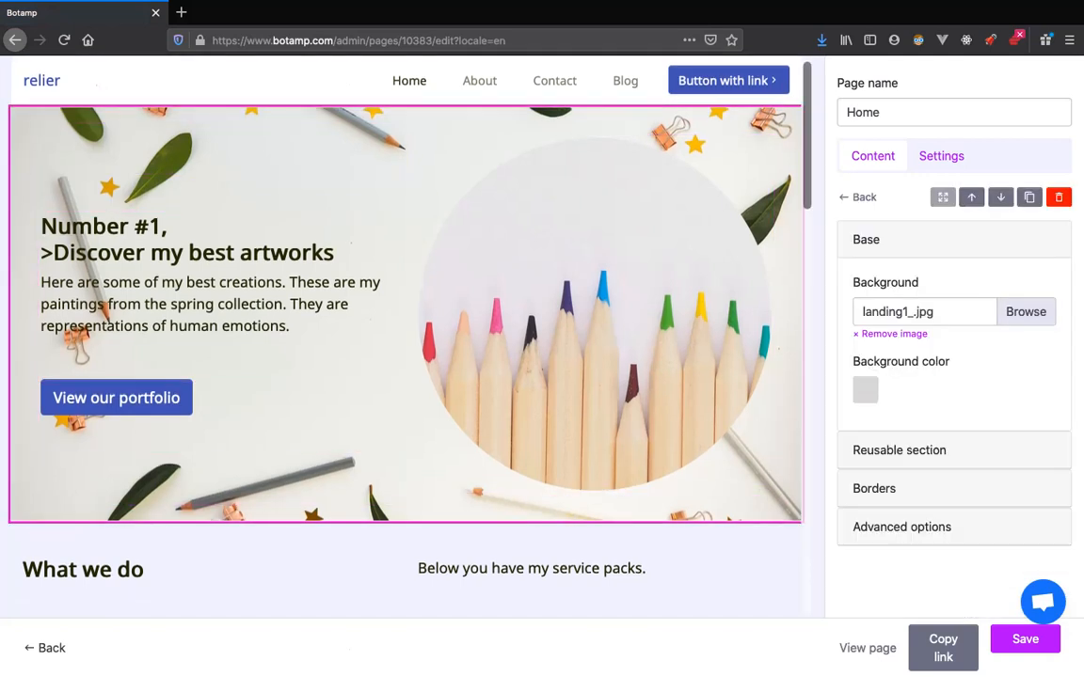
Step: Replace the selected header section with the Centered header with subscription block from the Header category
{"action": "left_click", "coordinate": [1057, 198]}
{"action": "scroll", "coordinate": [406, 376], "scroll_direction": "down", "scroll_amount": 12}
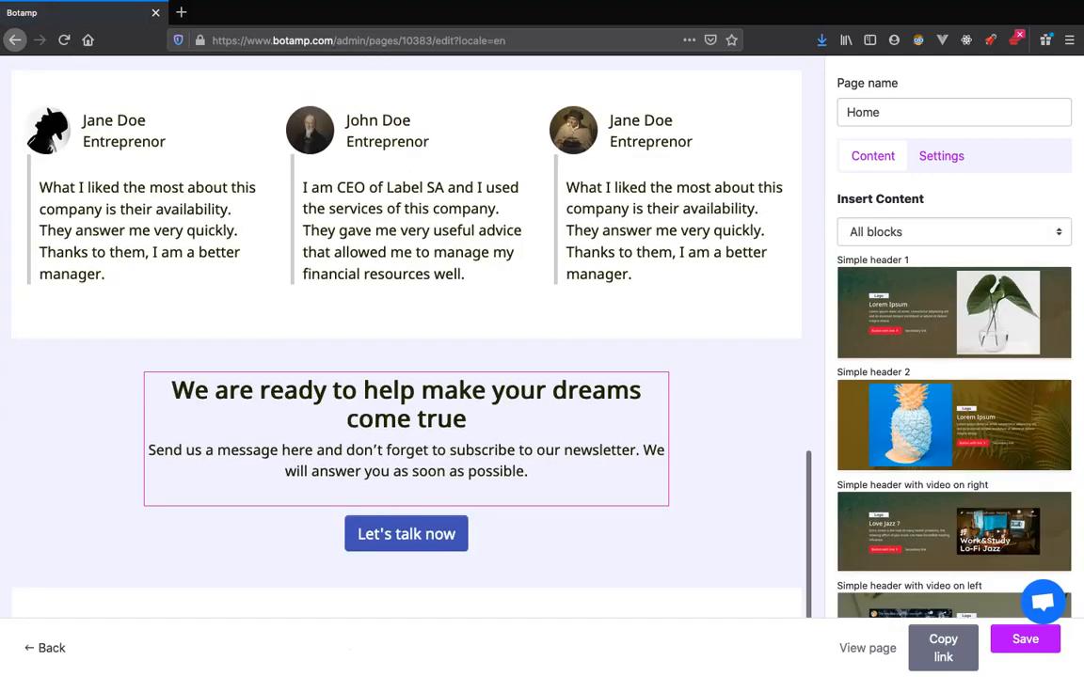
{"action": "left_click", "coordinate": [953, 232]}
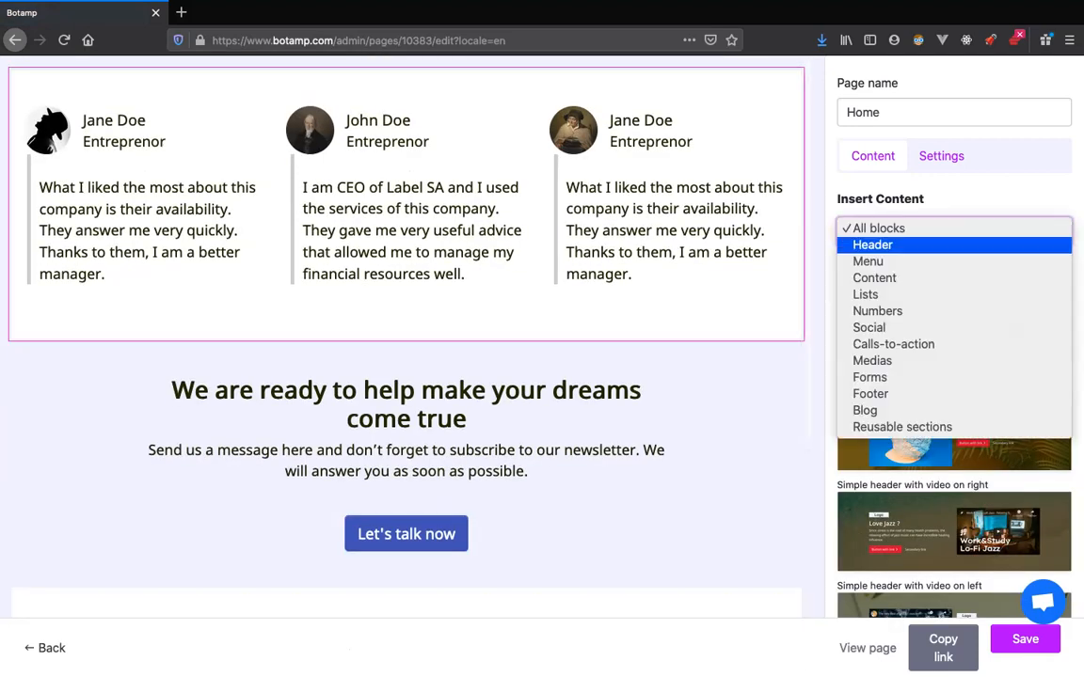
{"action": "left_click", "coordinate": [872, 244]}
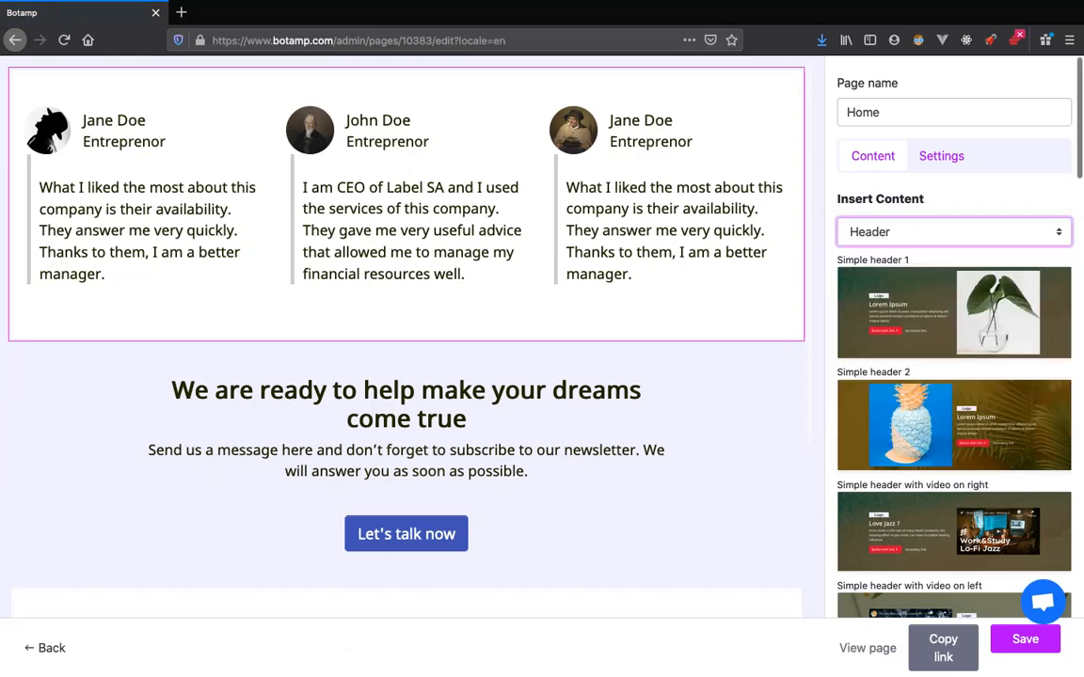
{"action": "scroll", "coordinate": [953, 376], "scroll_direction": "down", "scroll_amount": 3}
{"action": "scroll", "coordinate": [952, 376], "scroll_direction": "down", "scroll_amount": 4}
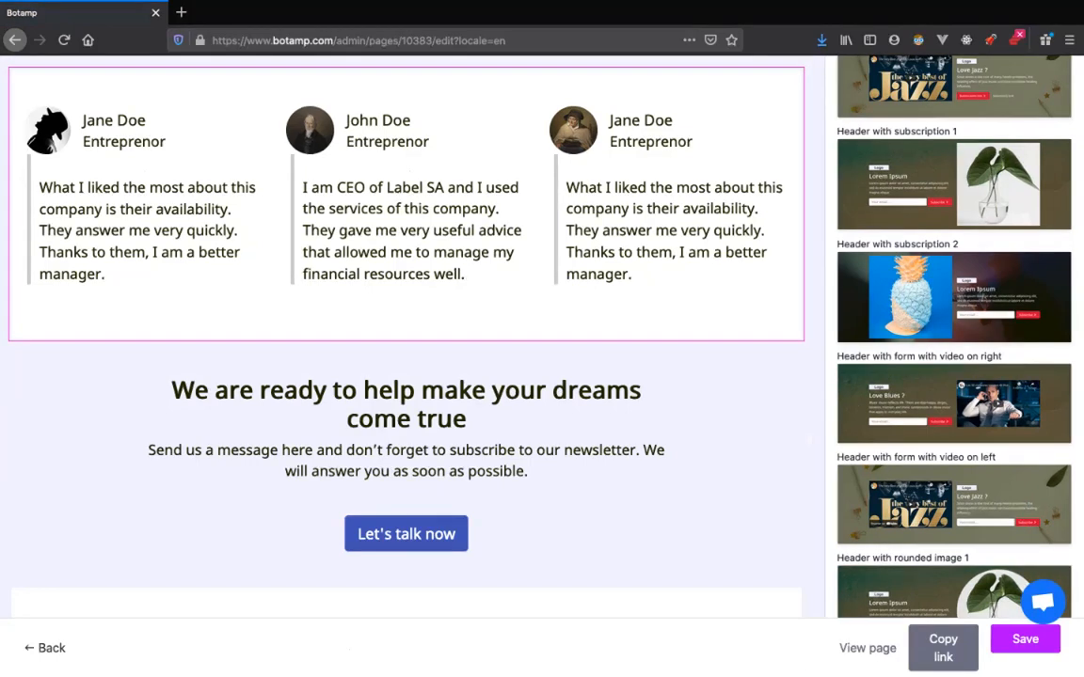
{"action": "scroll", "coordinate": [953, 376], "scroll_direction": "down", "scroll_amount": 2}
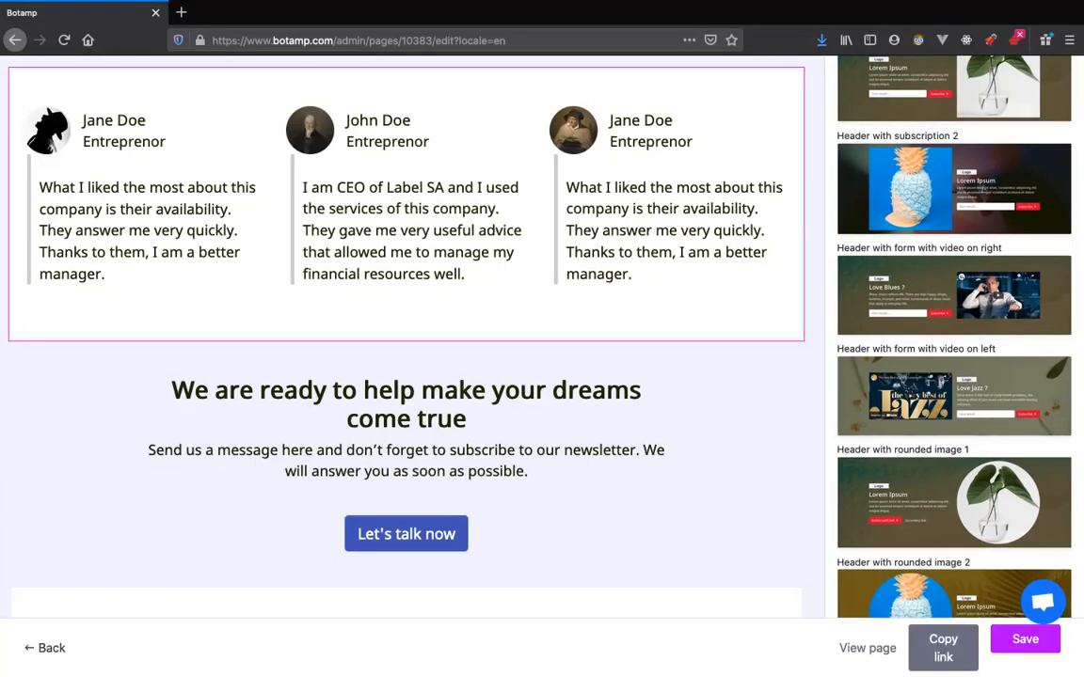
{"action": "scroll", "coordinate": [953, 339], "scroll_direction": "down", "scroll_amount": 10}
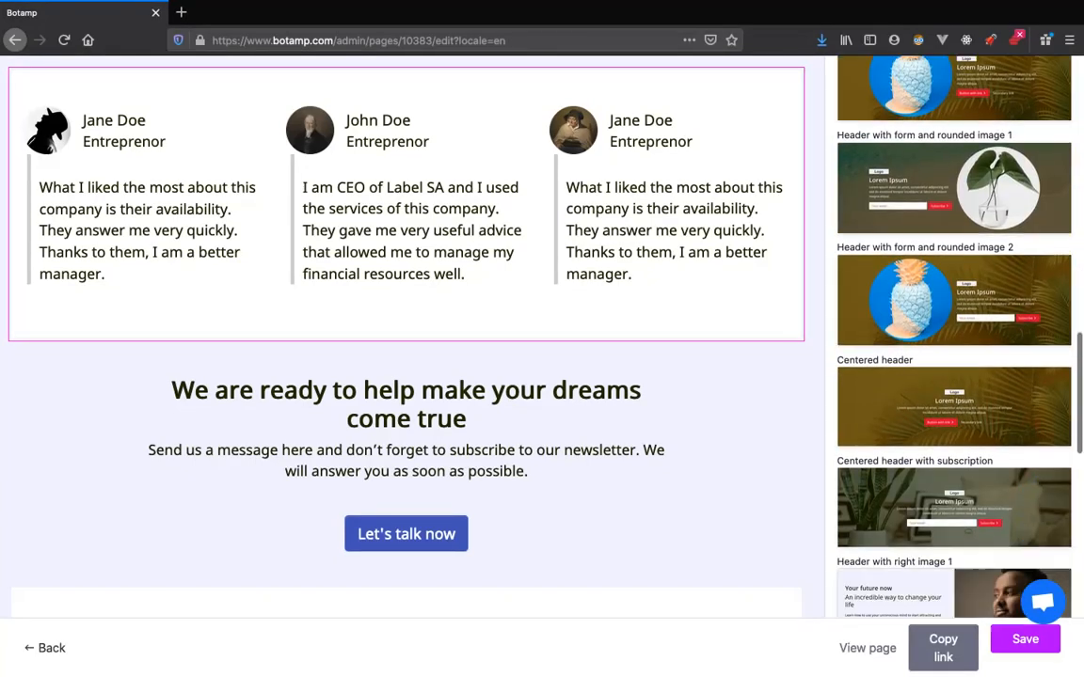
{"action": "scroll", "coordinate": [953, 339], "scroll_direction": "down", "scroll_amount": 3}
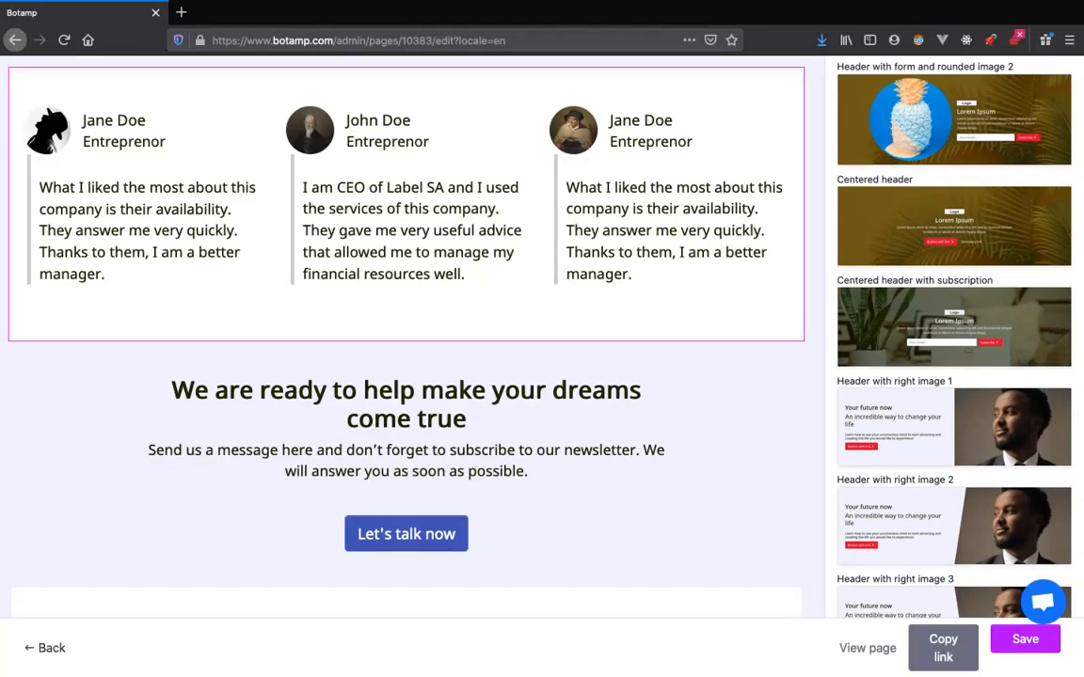
{"action": "left_click", "coordinate": [954, 326]}
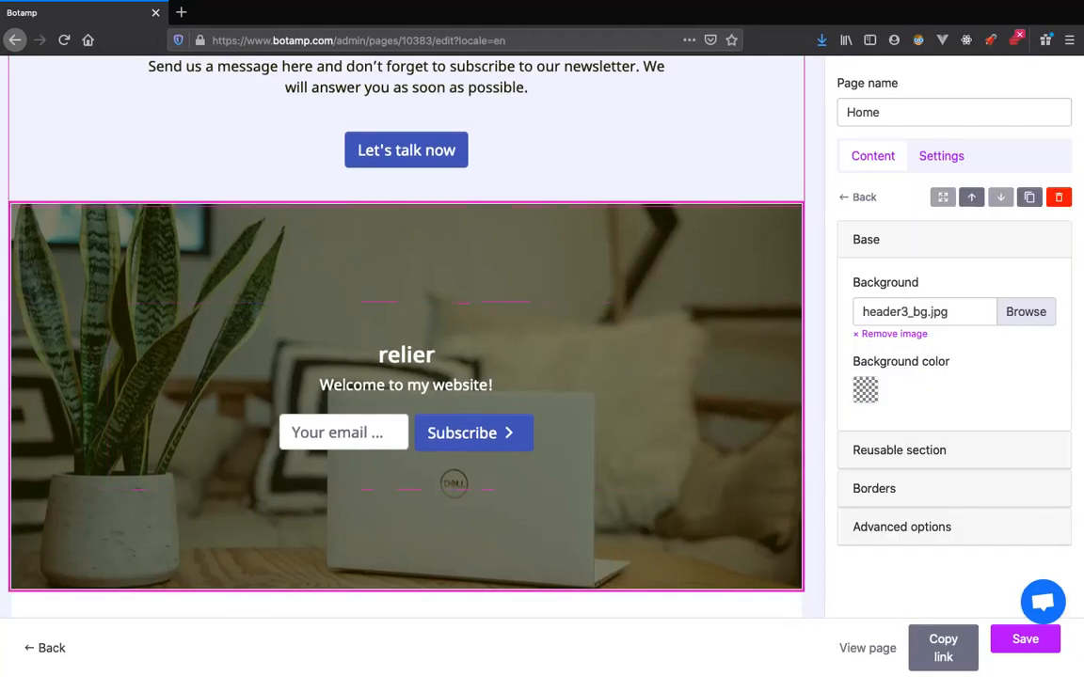
Step: Move the subscription header from the end of the page up to directly below the menu
{"action": "left_click", "coordinate": [971, 197]}
{"action": "left_click", "coordinate": [971, 198]}
{"action": "left_click", "coordinate": [971, 197]}
{"action": "left_click", "coordinate": [971, 197]}
{"action": "left_click", "coordinate": [971, 198]}
{"action": "left_click", "coordinate": [971, 198]}
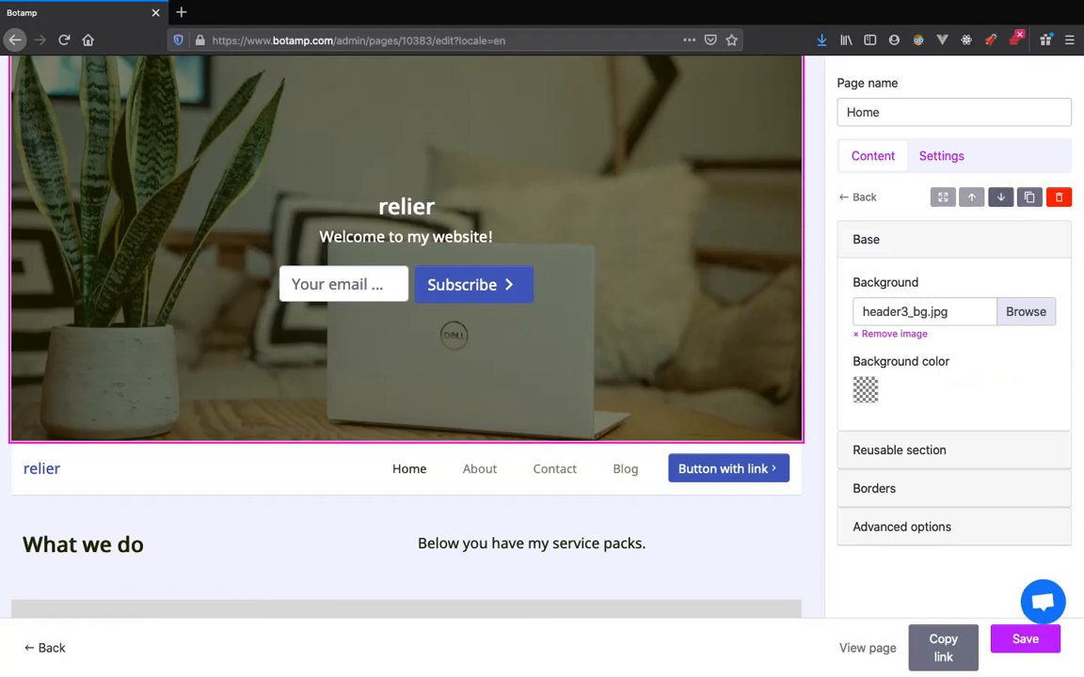
{"action": "left_click", "coordinate": [1000, 196]}
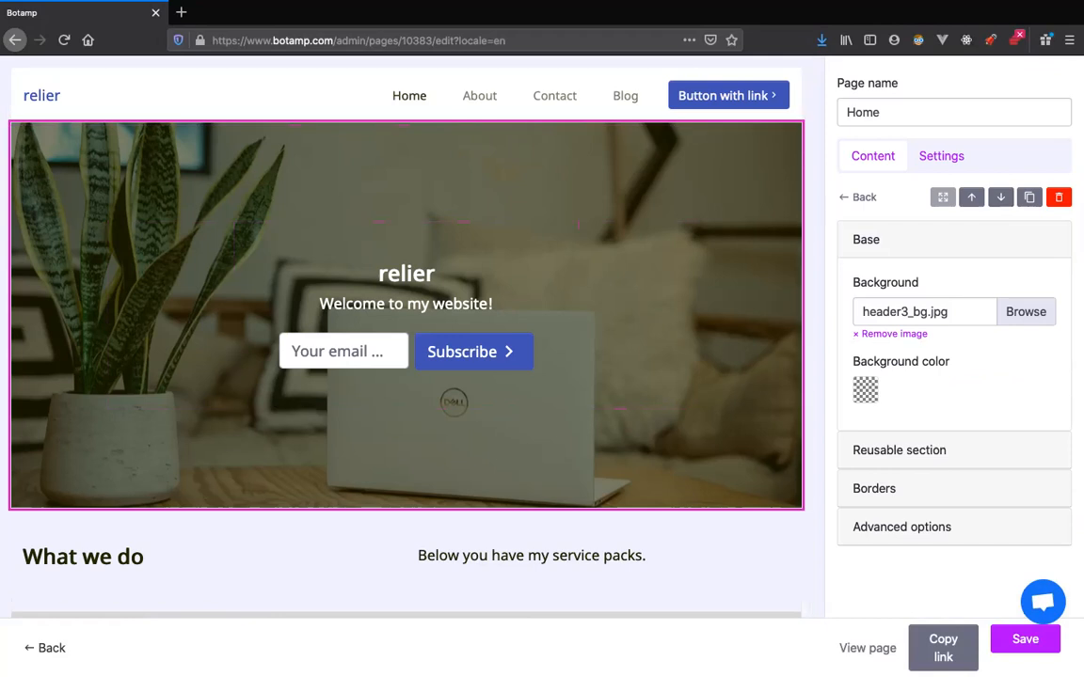
Step: Replace the whole subscription header section's background with the Pexels JPEG ending in 747101 from Downloads
{"action": "left_click", "coordinate": [407, 562]}
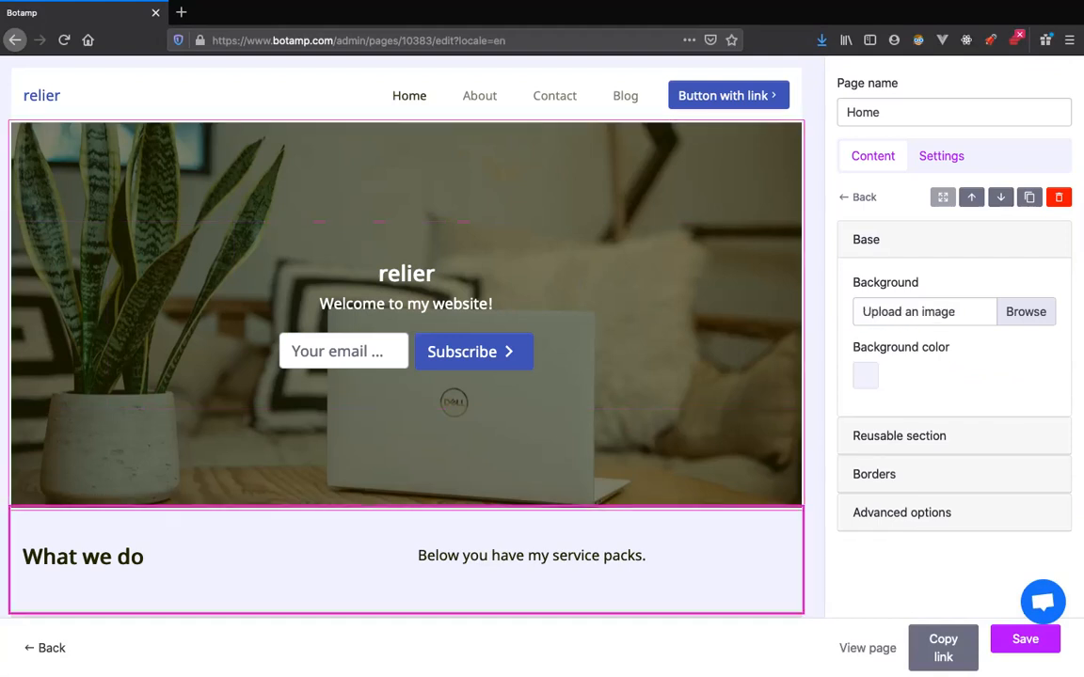
{"action": "left_click", "coordinate": [407, 315]}
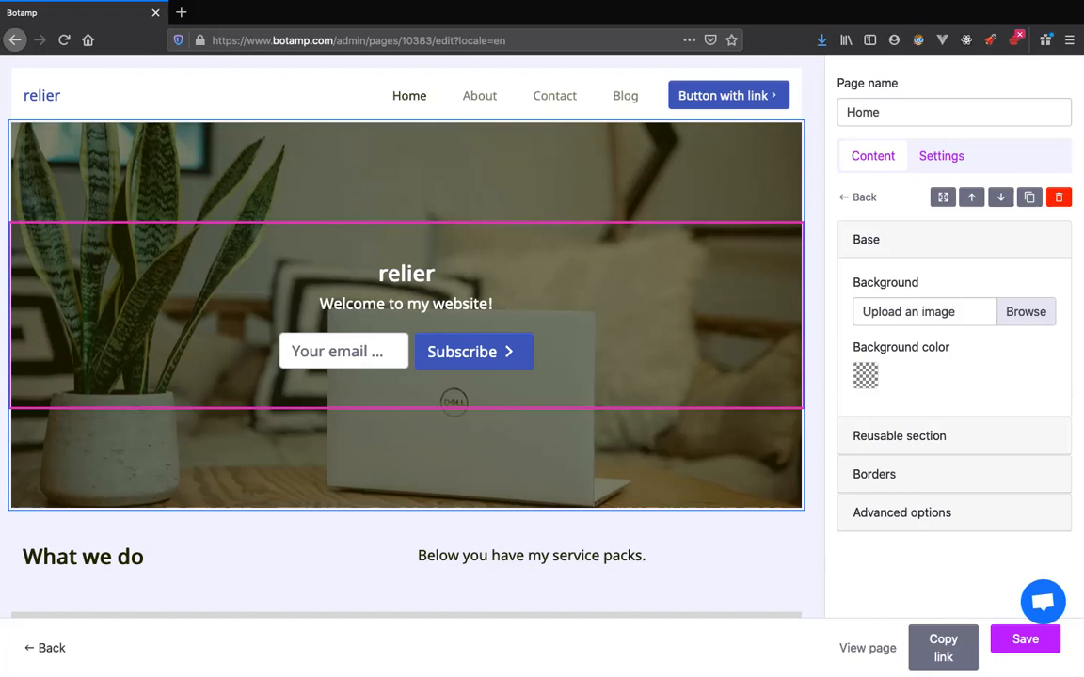
{"action": "left_click", "coordinate": [943, 197]}
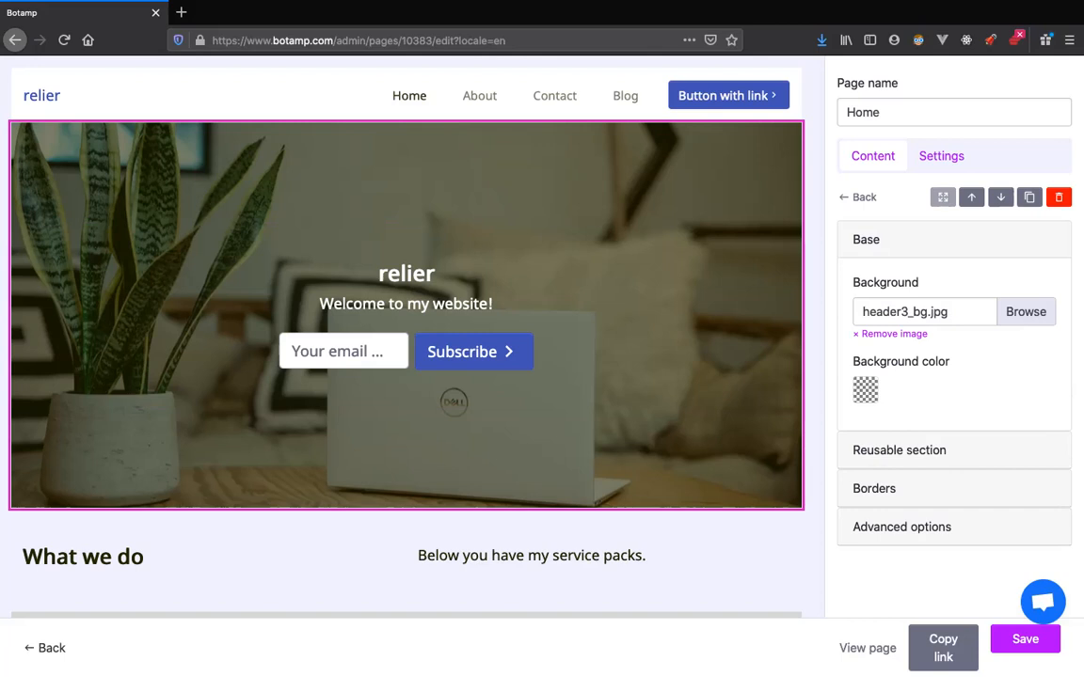
{"action": "left_click", "coordinate": [1025, 312]}
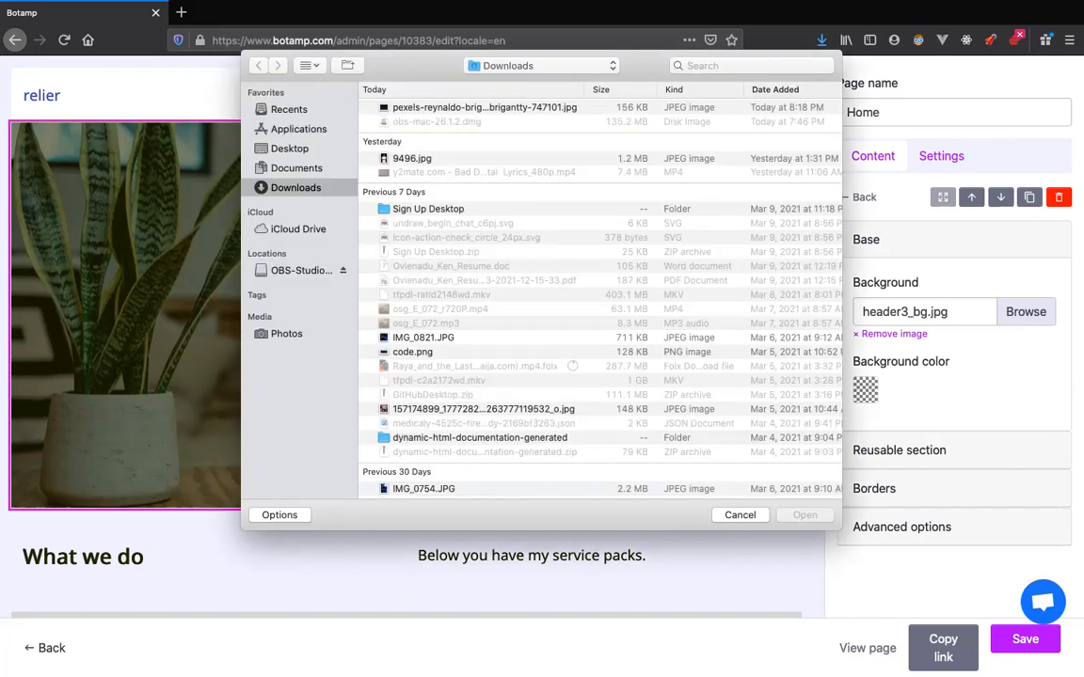
{"action": "left_click", "coordinate": [485, 107]}
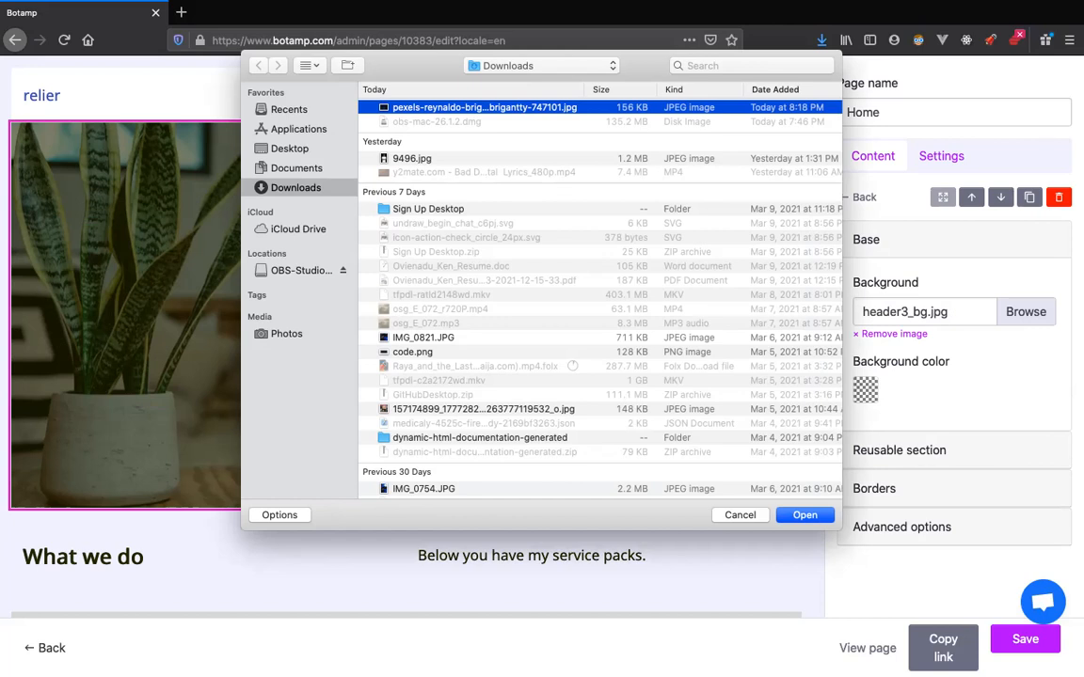
{"action": "left_click", "coordinate": [804, 516]}
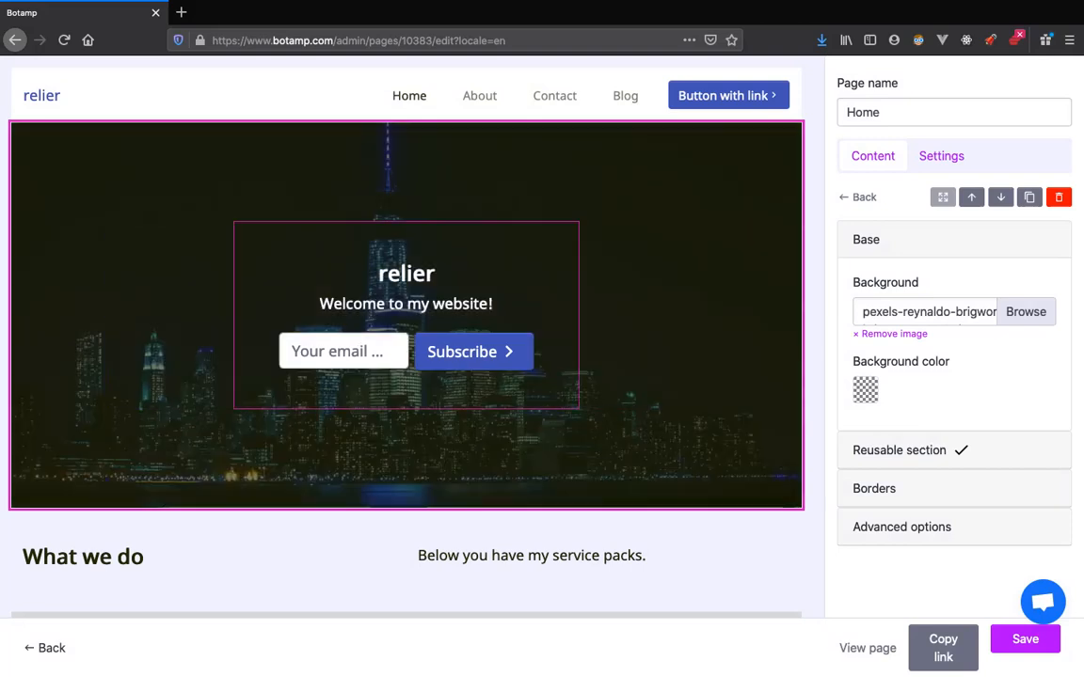
Step: Examine the editing options of the header's title text, Subscribe button and email field
{"action": "left_click", "coordinate": [406, 287]}
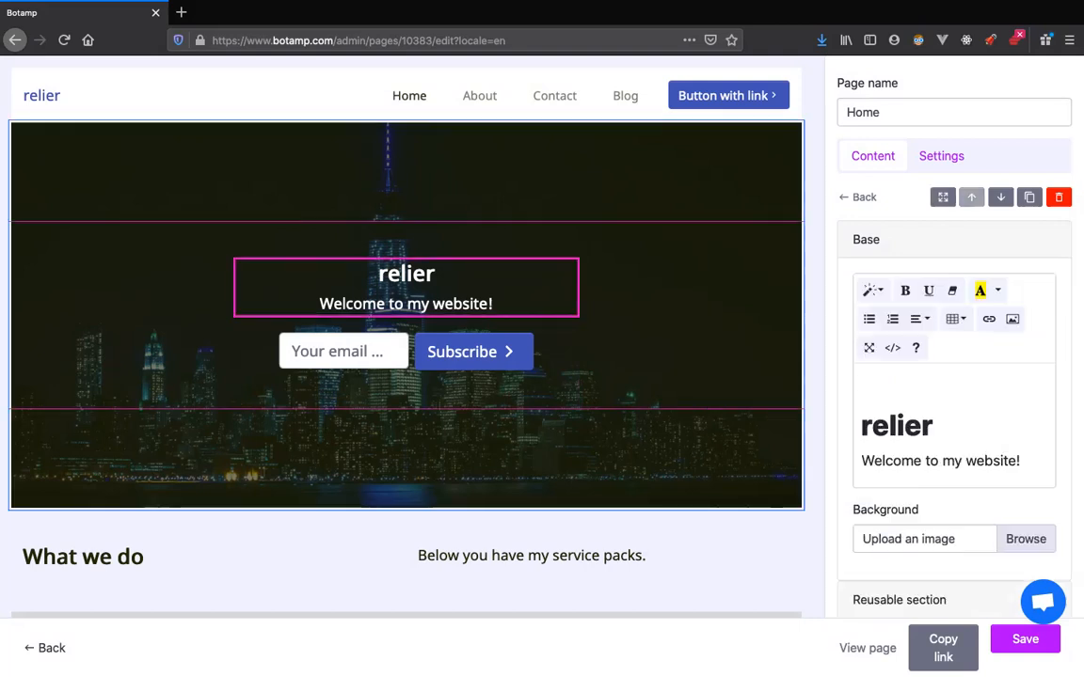
{"action": "left_click_drag", "start_coordinate": [934, 427], "coordinate": [859, 427]}
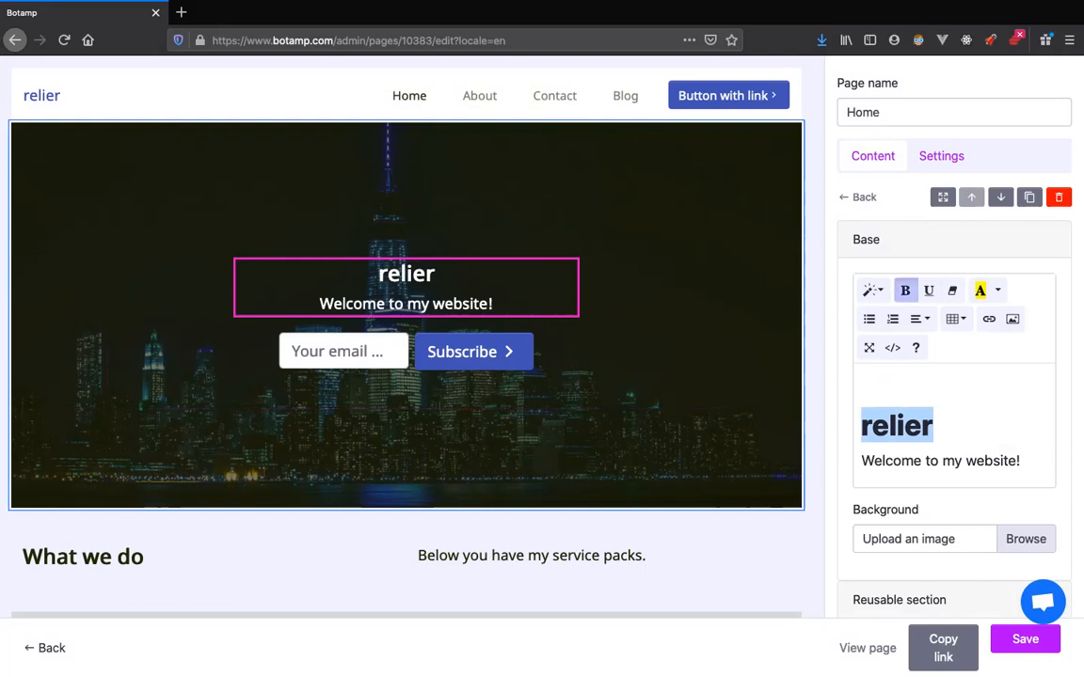
{"action": "left_click", "coordinate": [894, 426]}
{"action": "left_click", "coordinate": [616, 355]}
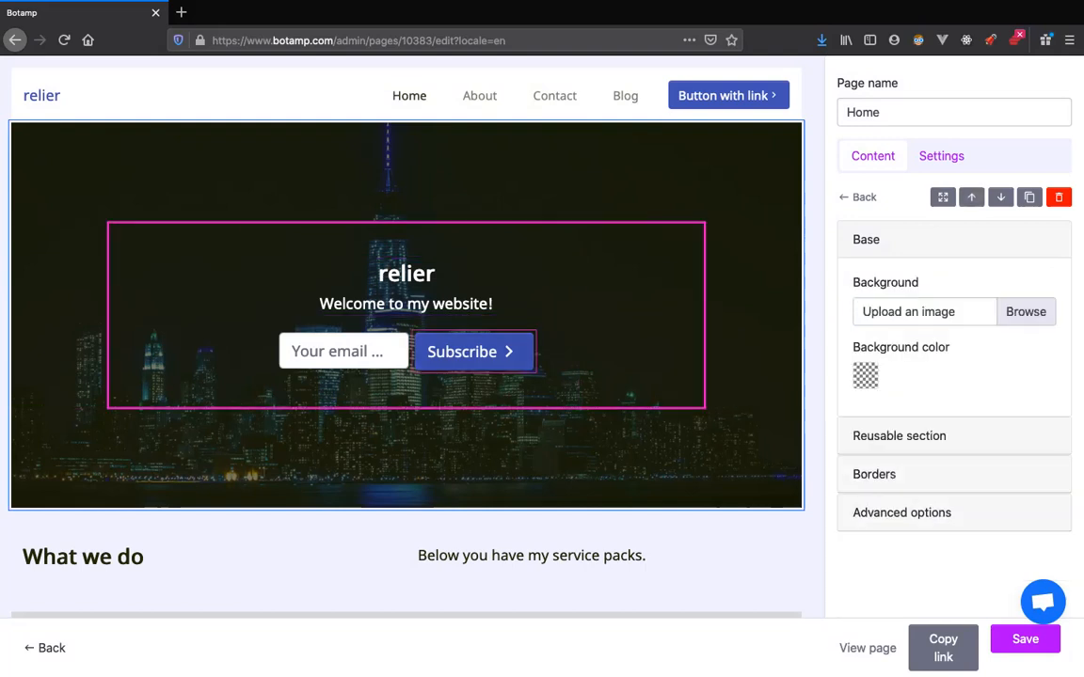
{"action": "left_click", "coordinate": [510, 352]}
{"action": "left_click", "coordinate": [531, 354]}
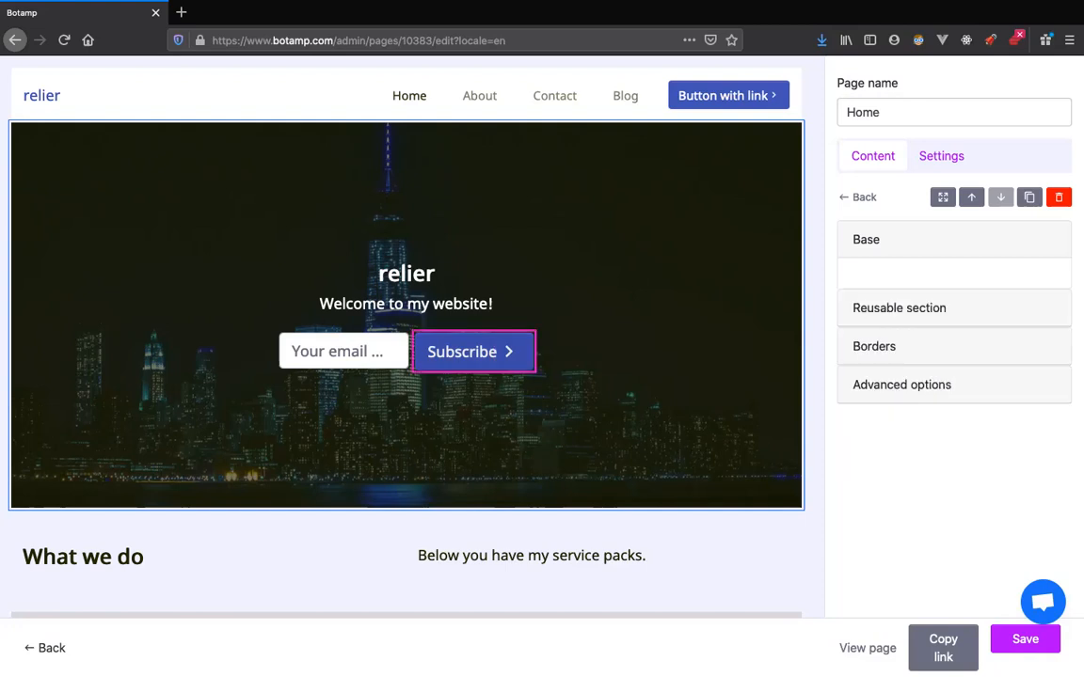
{"action": "left_click", "coordinate": [292, 351]}
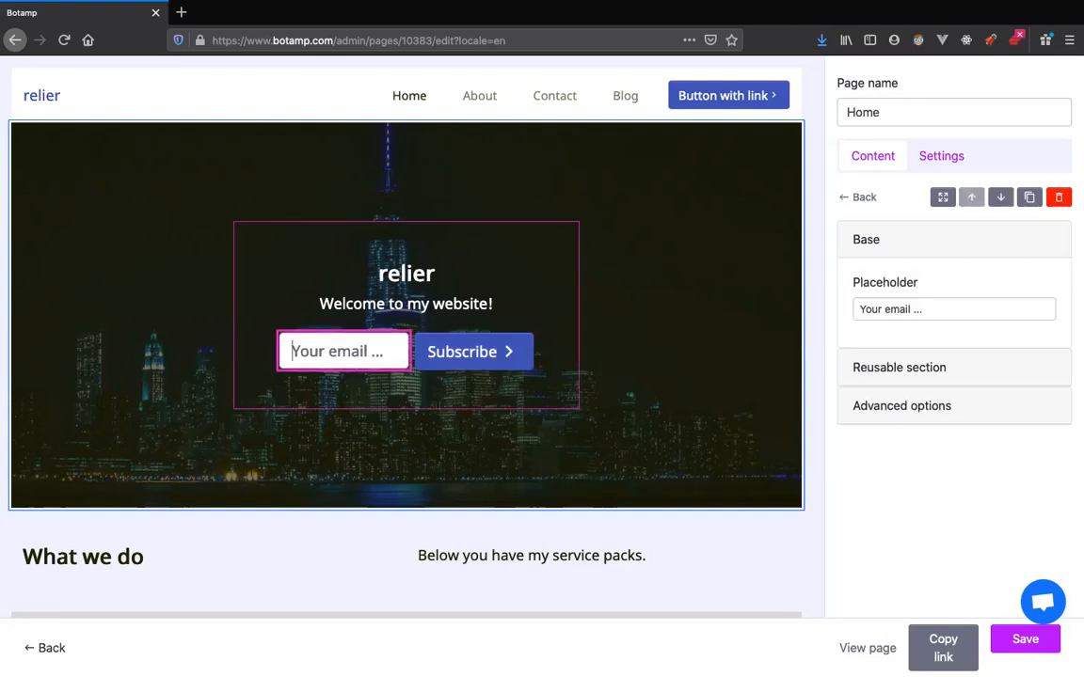
Step: Change the header's welcome line below the relier title to "Your fashion home" and leave the text settings
{"action": "left_click", "coordinate": [405, 290]}
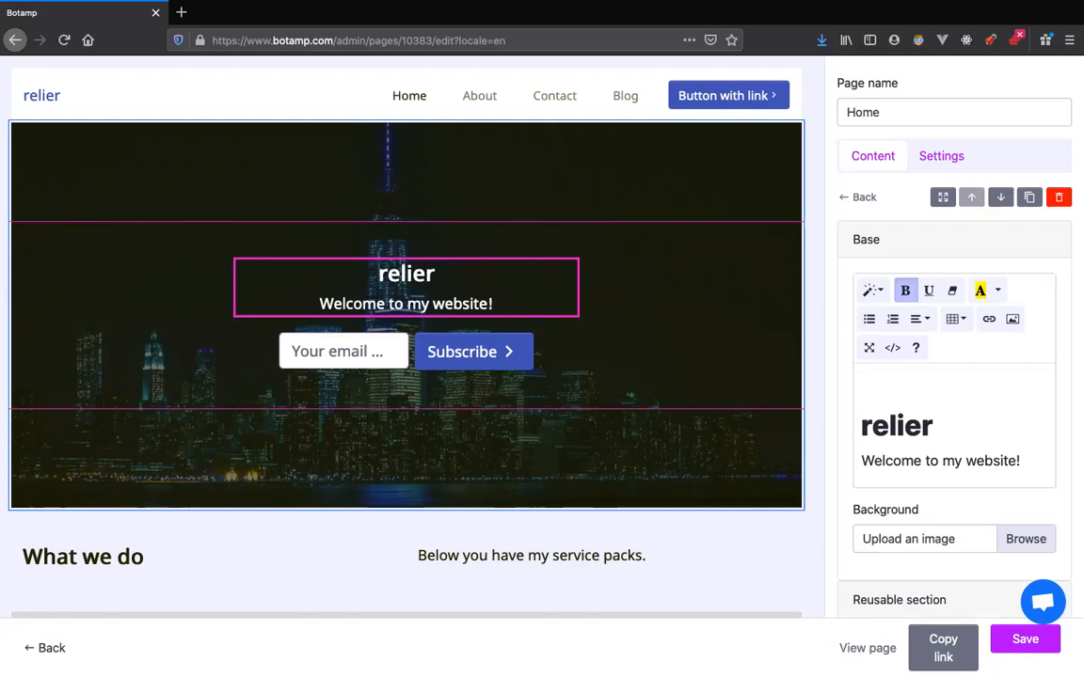
{"action": "scroll", "coordinate": [954, 377], "scroll_direction": "down", "scroll_amount": 1}
{"action": "scroll", "coordinate": [954, 376], "scroll_direction": "down", "scroll_amount": 1}
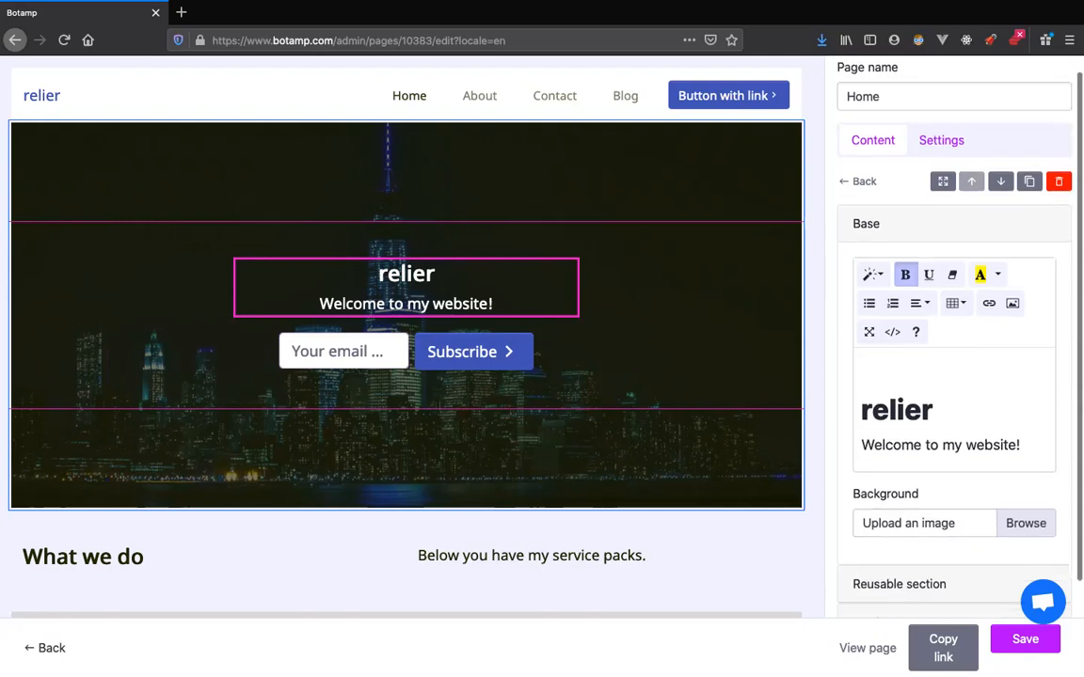
{"action": "left_click_drag", "start_coordinate": [902, 445], "coordinate": [860, 446]}
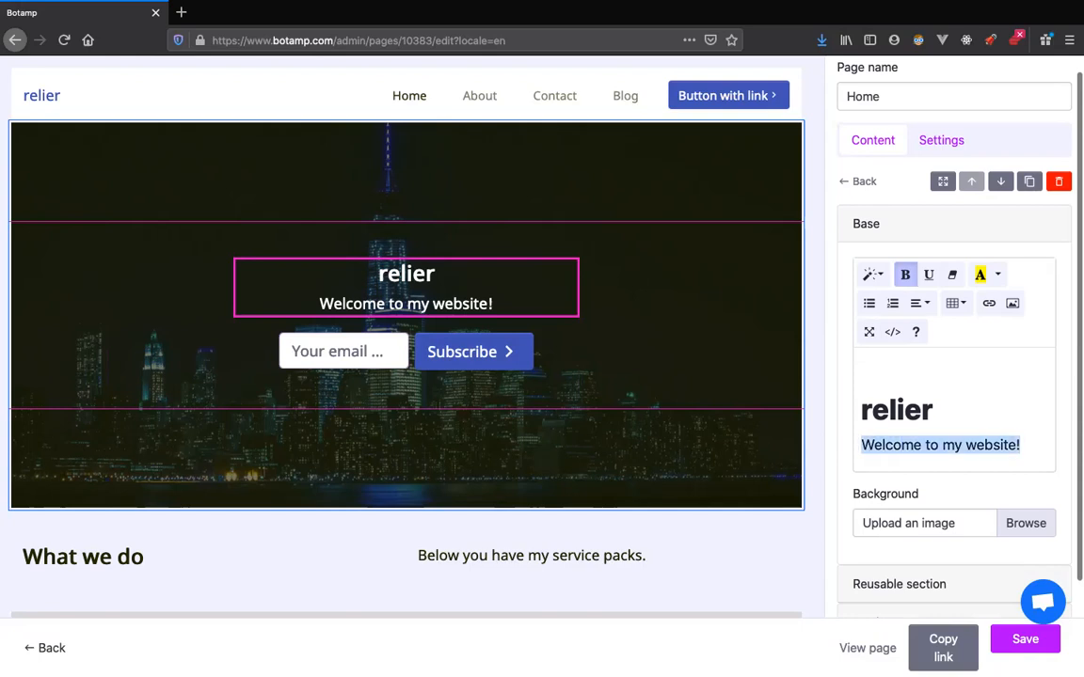
{"action": "type", "text": "Your home"}
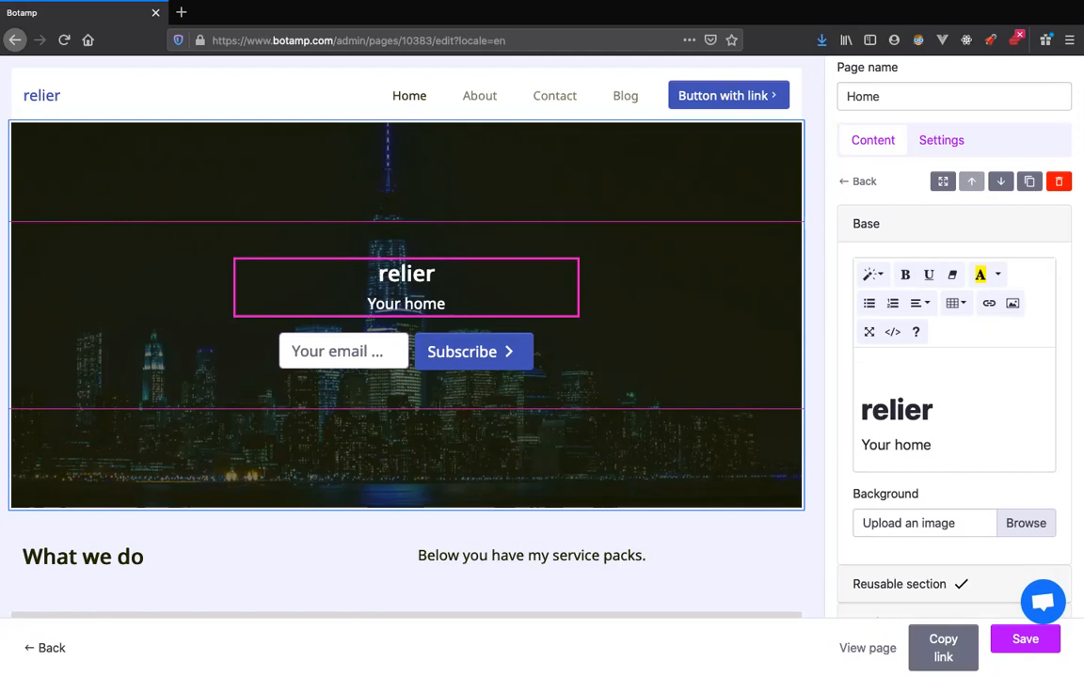
{"action": "type", "text": " of"}
{"action": "key", "text": "BackSpace"}
{"action": "key", "text": "BackSpace"}
{"action": "key", "text": "BackSpace"}
{"action": "key", "text": "BackSpace"}
{"action": "key", "text": "BackSpace"}
{"action": "key", "text": "BackSpace"}
{"action": "key", "text": "BackSpace"}
{"action": "key", "text": "BackSpace"}
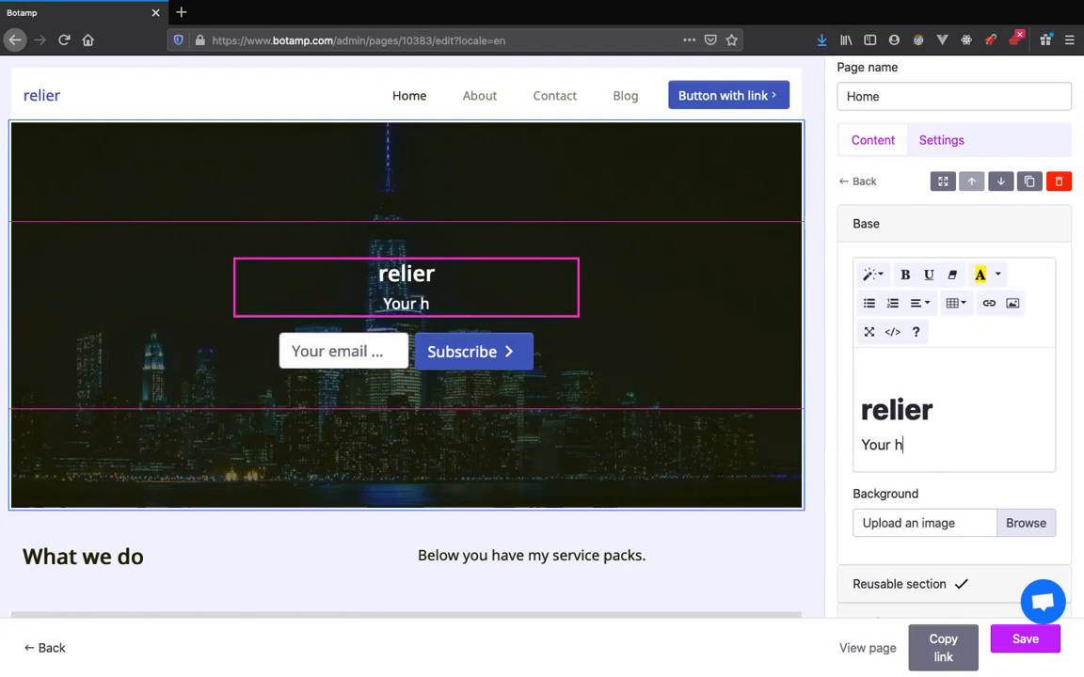
{"action": "type", "text": "fashion home"}
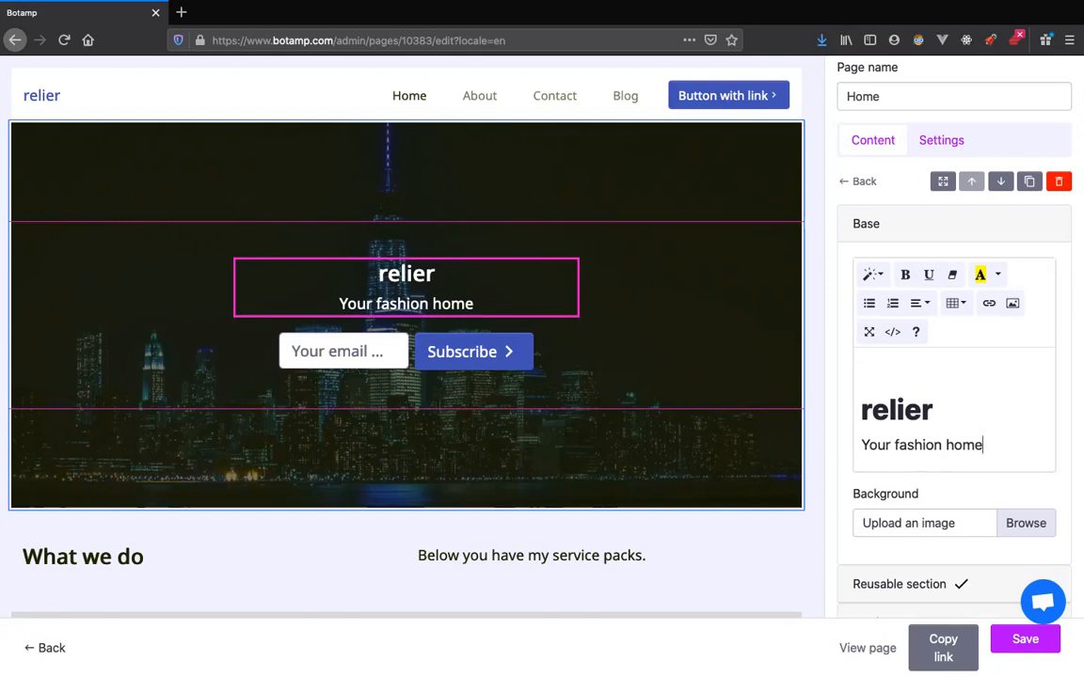
{"action": "scroll", "coordinate": [914, 384], "scroll_direction": "down", "scroll_amount": 1}
{"action": "scroll", "coordinate": [915, 384], "scroll_direction": "up", "scroll_amount": 2}
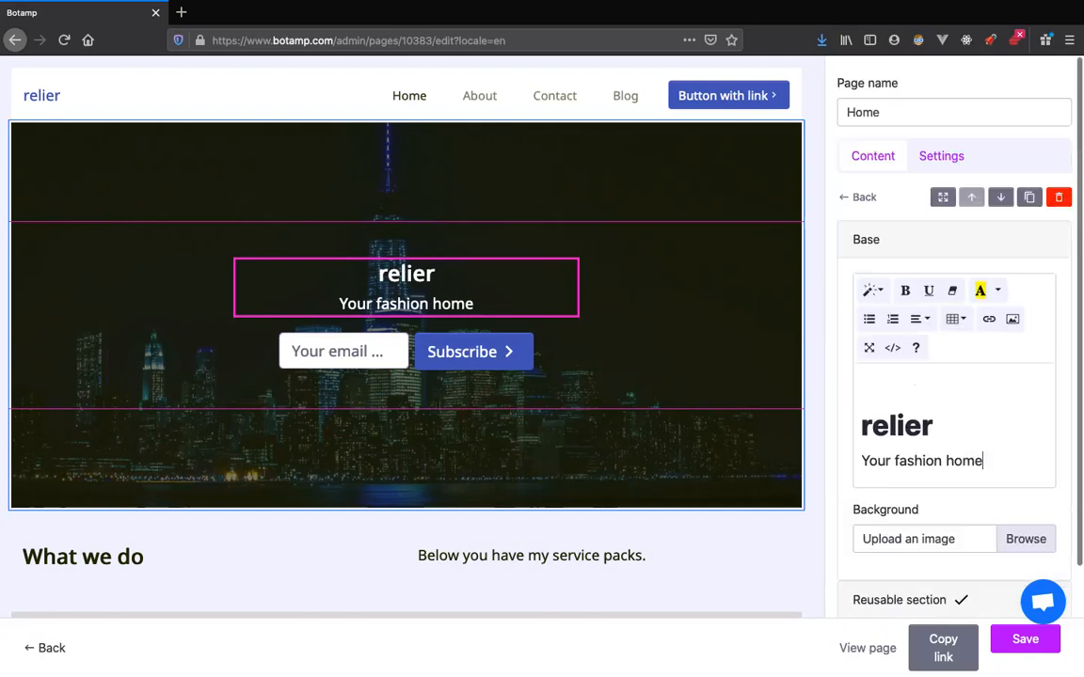
{"action": "left_click", "coordinate": [863, 198]}
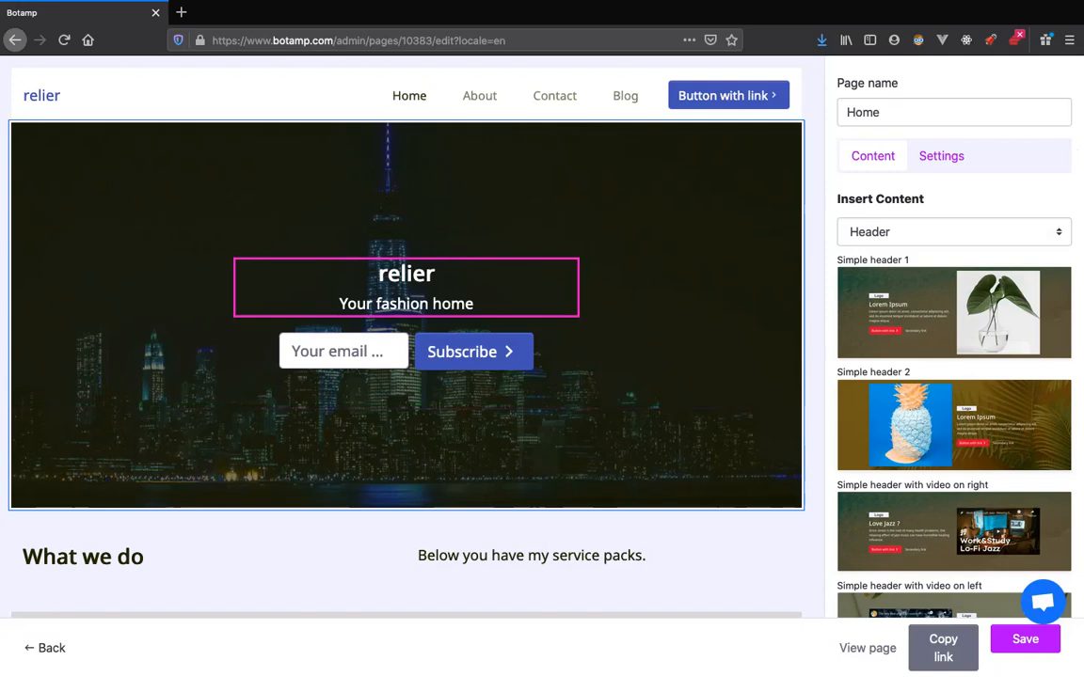
Step: Delete the whole subscription header section below the menu
{"action": "left_click", "coordinate": [390, 351]}
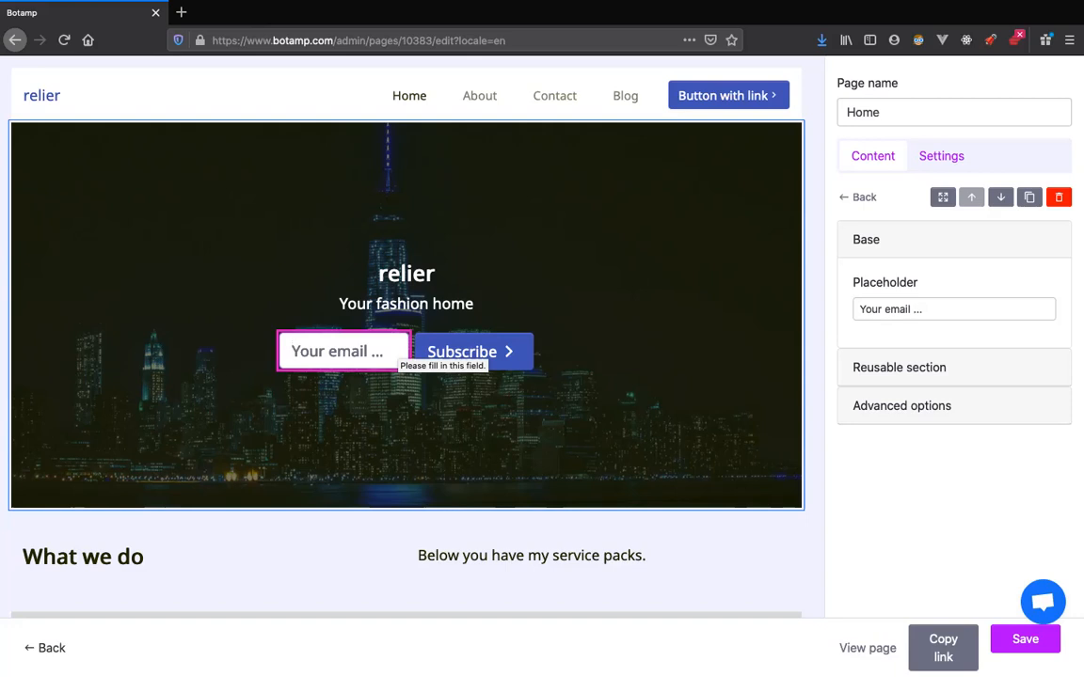
{"action": "left_click", "coordinate": [407, 428]}
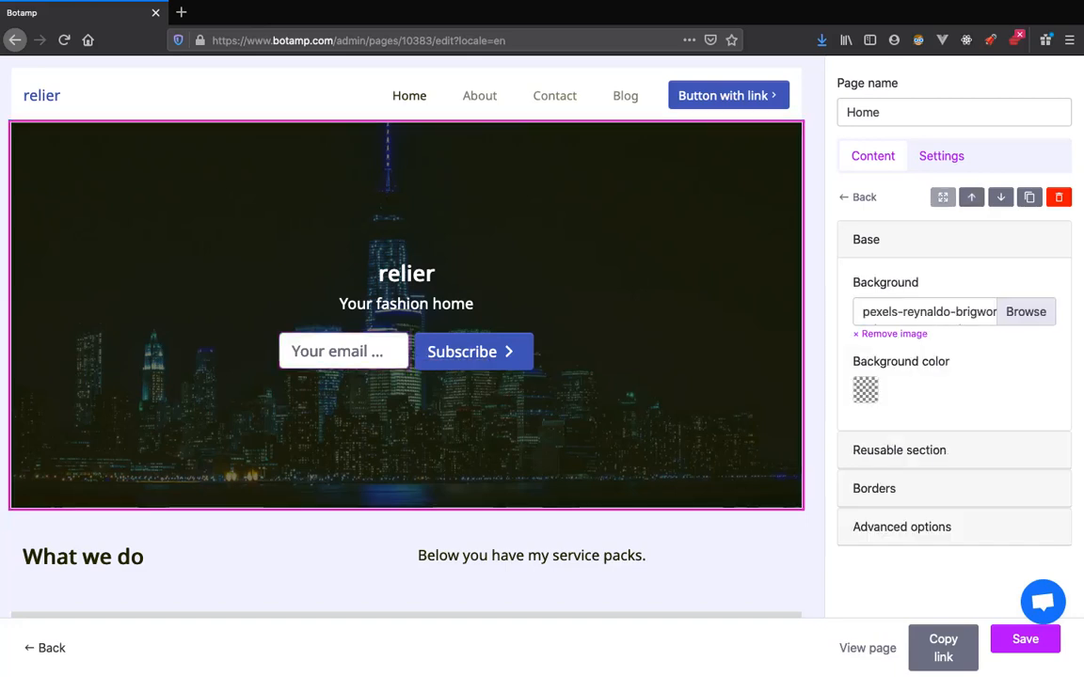
{"action": "left_click", "coordinate": [1058, 197]}
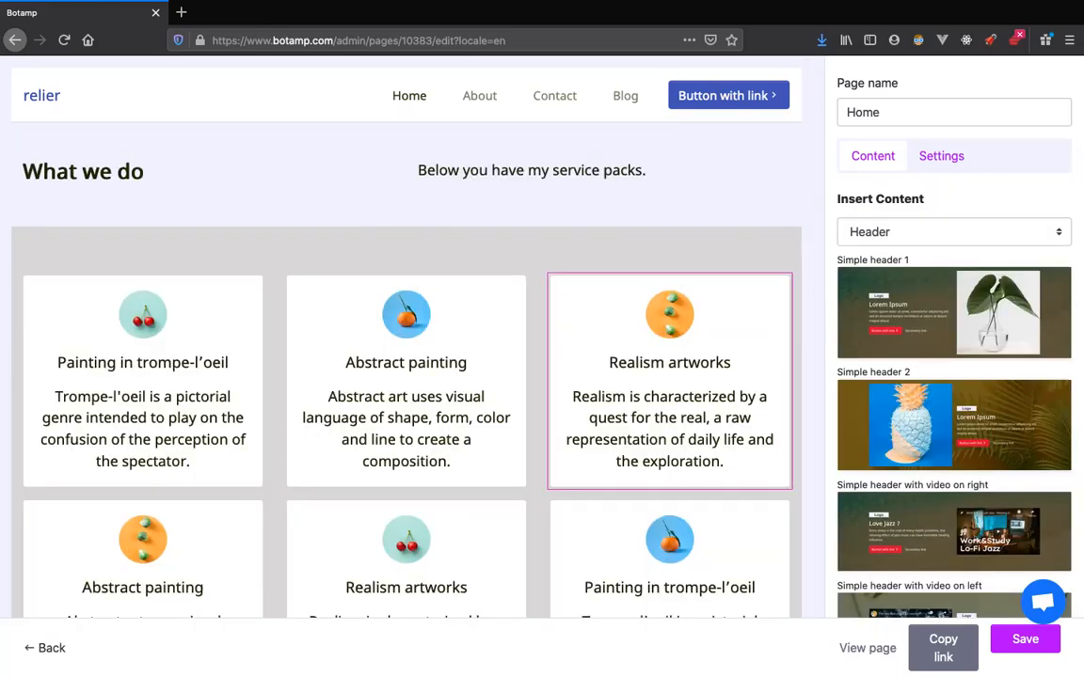
Step: Insert the "Header with rounded image 1" template into the Home page
{"action": "scroll", "coordinate": [954, 377], "scroll_direction": "down", "scroll_amount": 7}
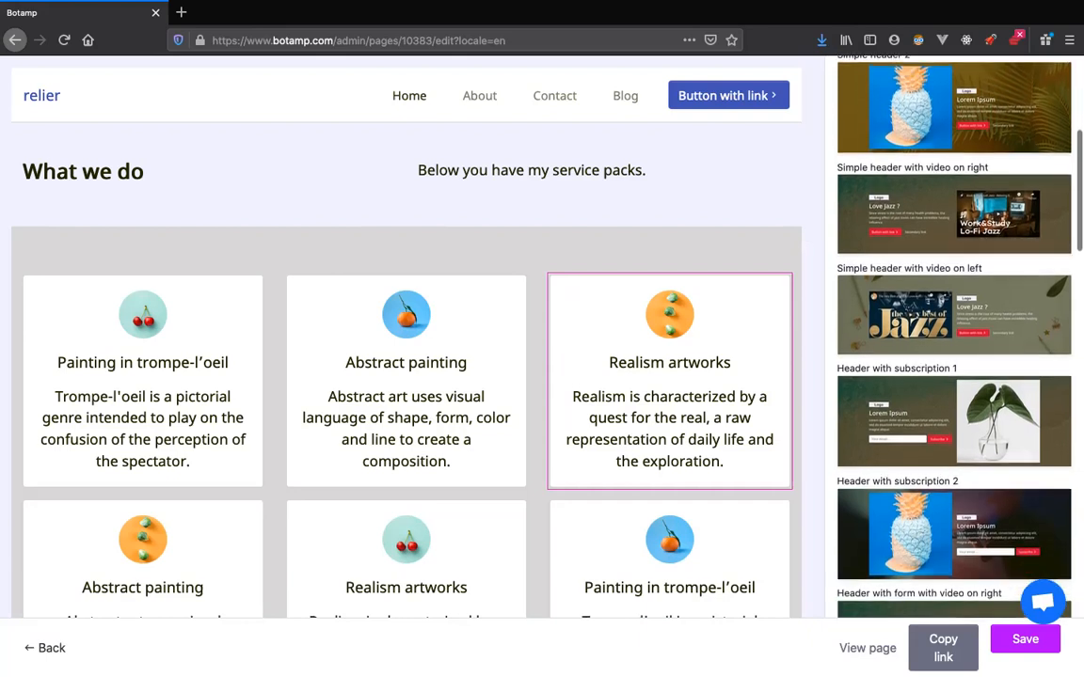
{"action": "scroll", "coordinate": [954, 376], "scroll_direction": "down", "scroll_amount": 1}
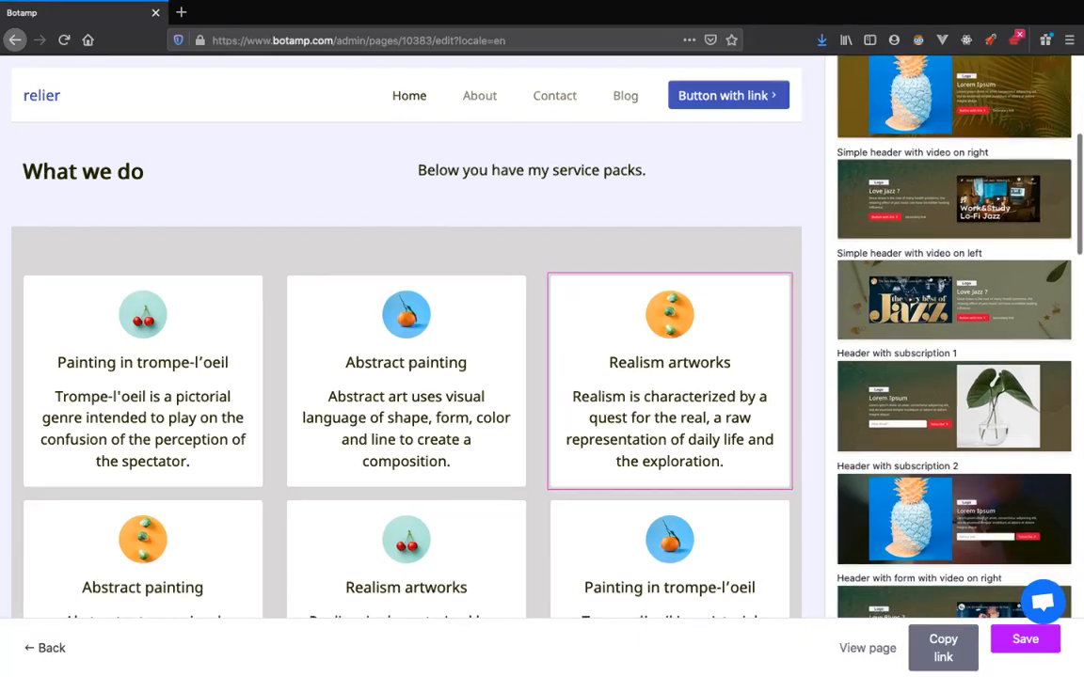
{"action": "scroll", "coordinate": [954, 376], "scroll_direction": "down", "scroll_amount": 10}
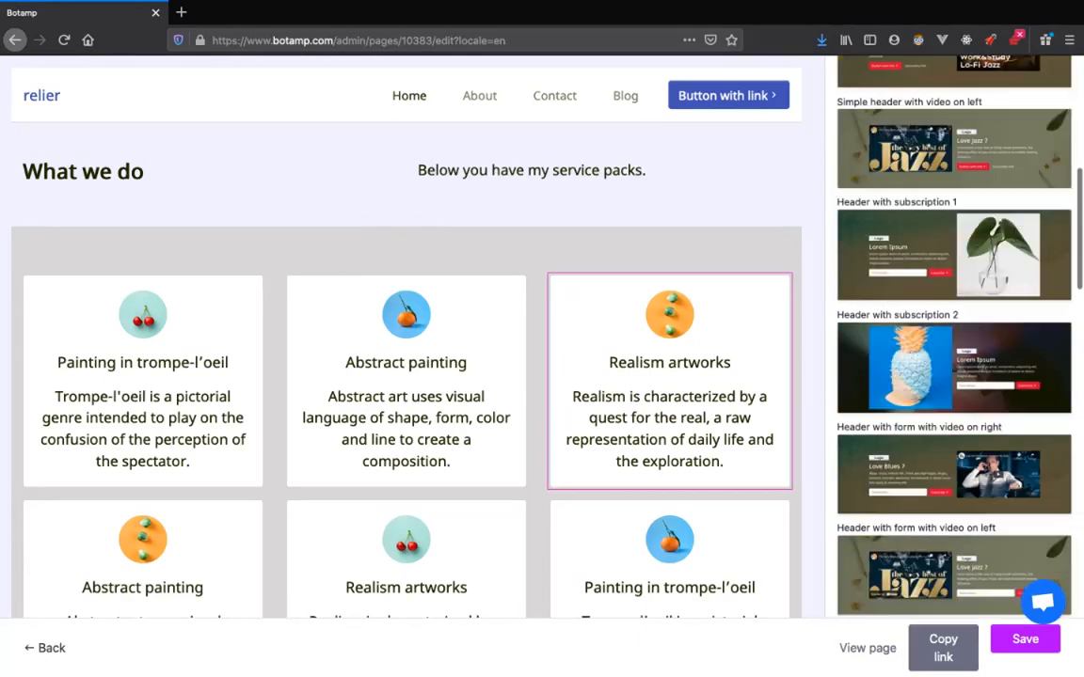
{"action": "scroll", "coordinate": [954, 376], "scroll_direction": "down", "scroll_amount": 3}
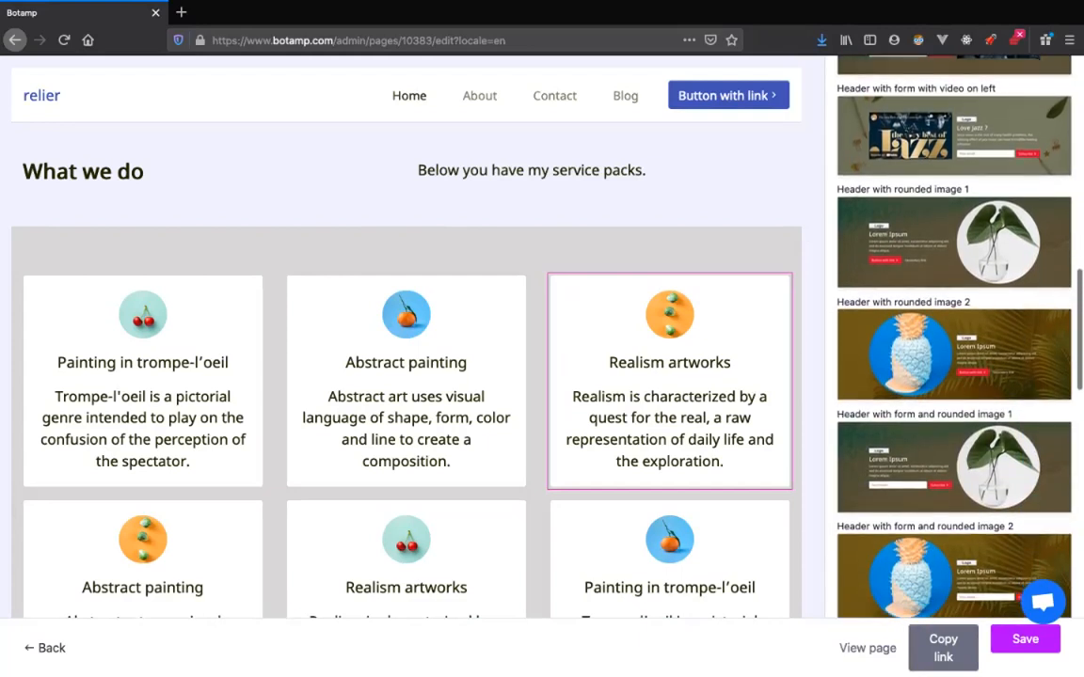
{"action": "scroll", "coordinate": [954, 377], "scroll_direction": "down", "scroll_amount": 10}
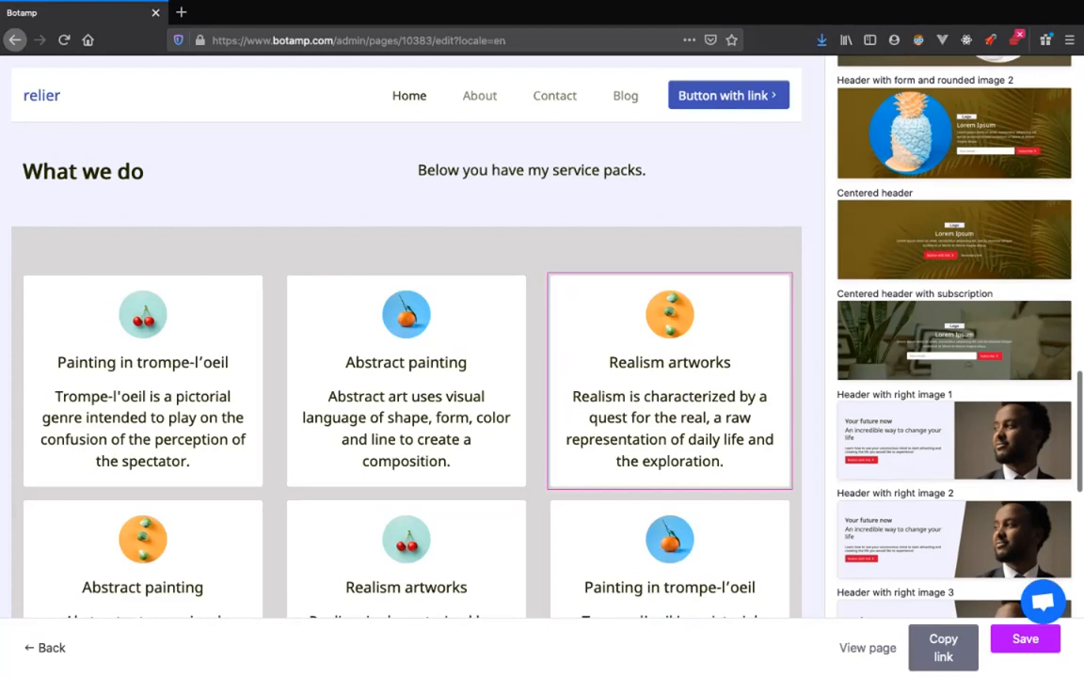
{"action": "scroll", "coordinate": [1012, 408], "scroll_direction": "down", "scroll_amount": 14}
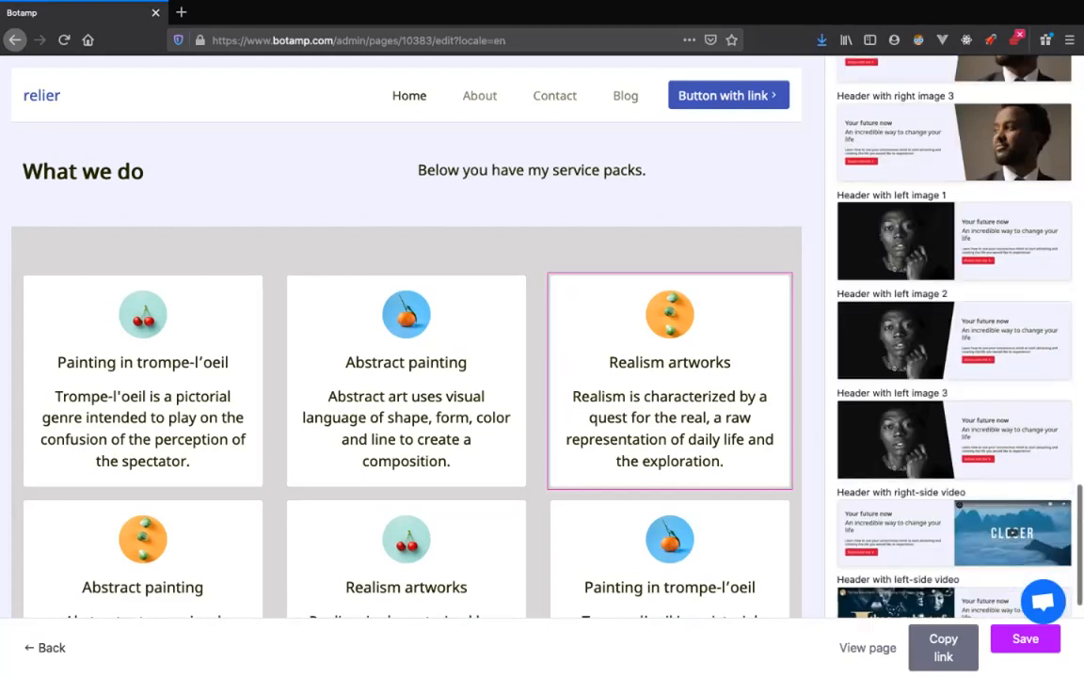
{"action": "scroll", "coordinate": [1012, 408], "scroll_direction": "up", "scroll_amount": 20}
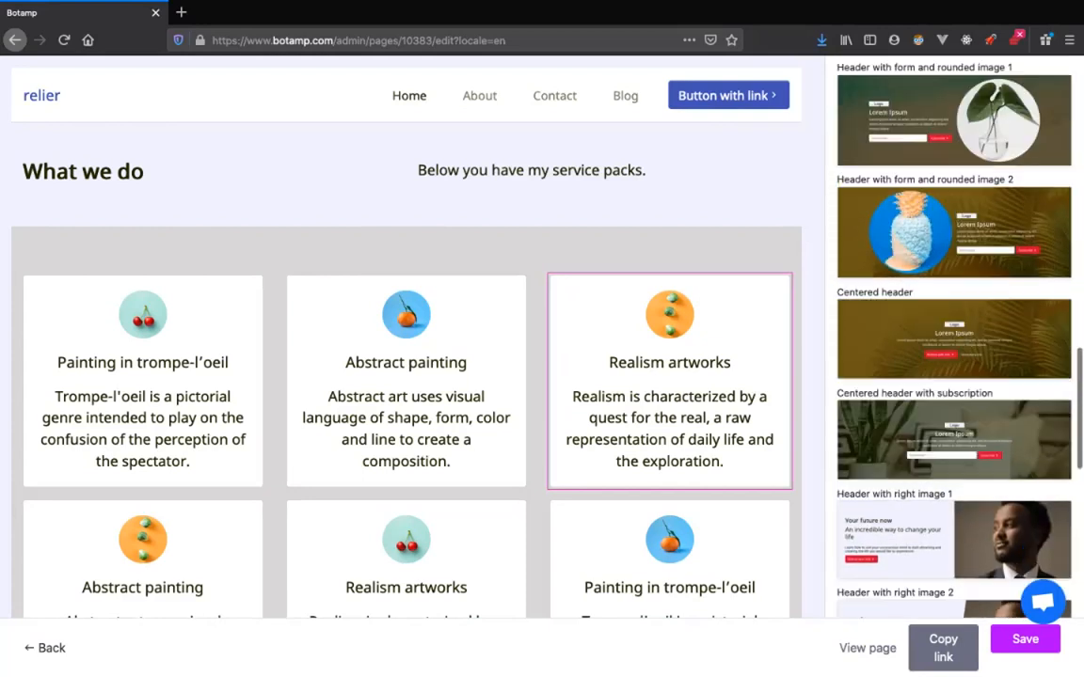
{"action": "scroll", "coordinate": [954, 339], "scroll_direction": "up", "scroll_amount": 1}
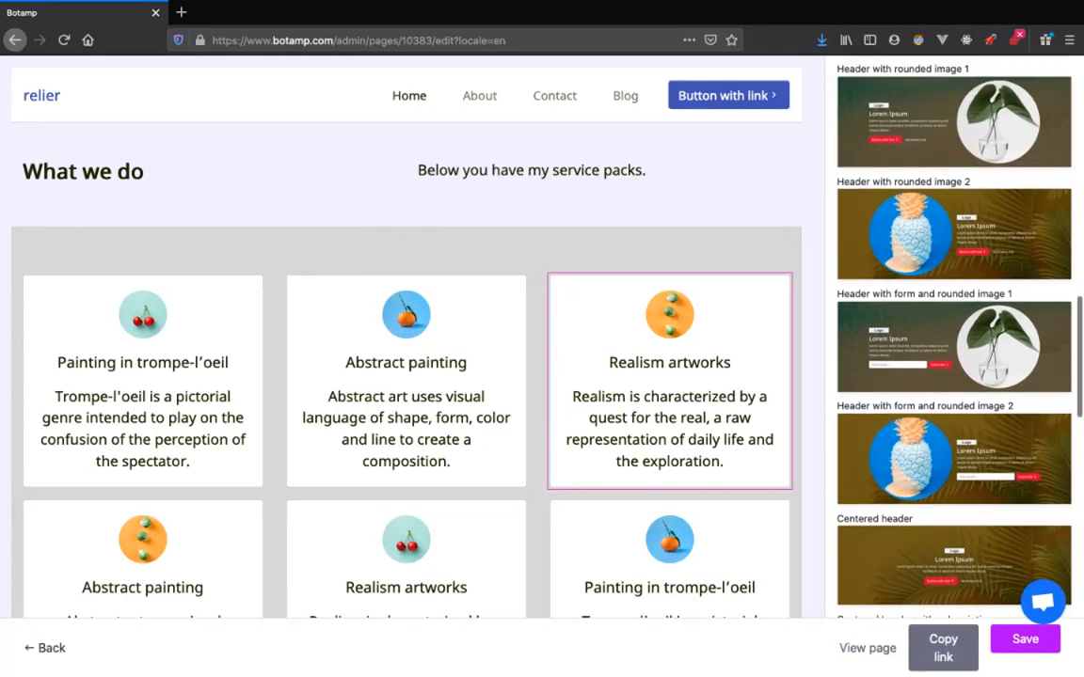
{"action": "scroll", "coordinate": [954, 339], "scroll_direction": "up", "scroll_amount": 3}
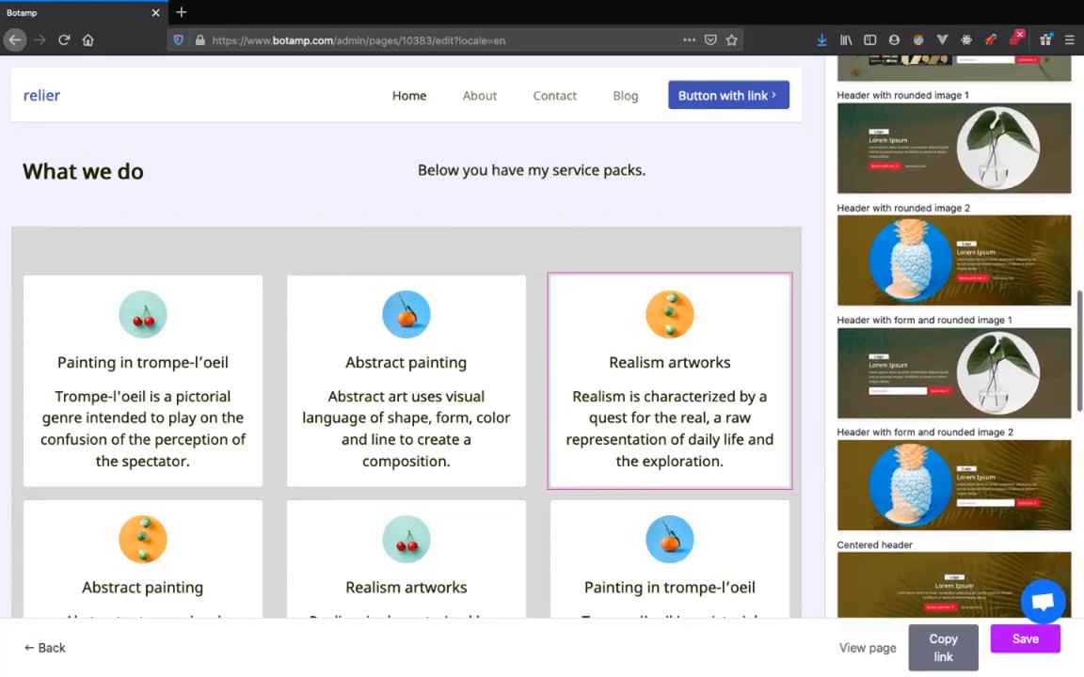
{"action": "left_click", "coordinate": [954, 235]}
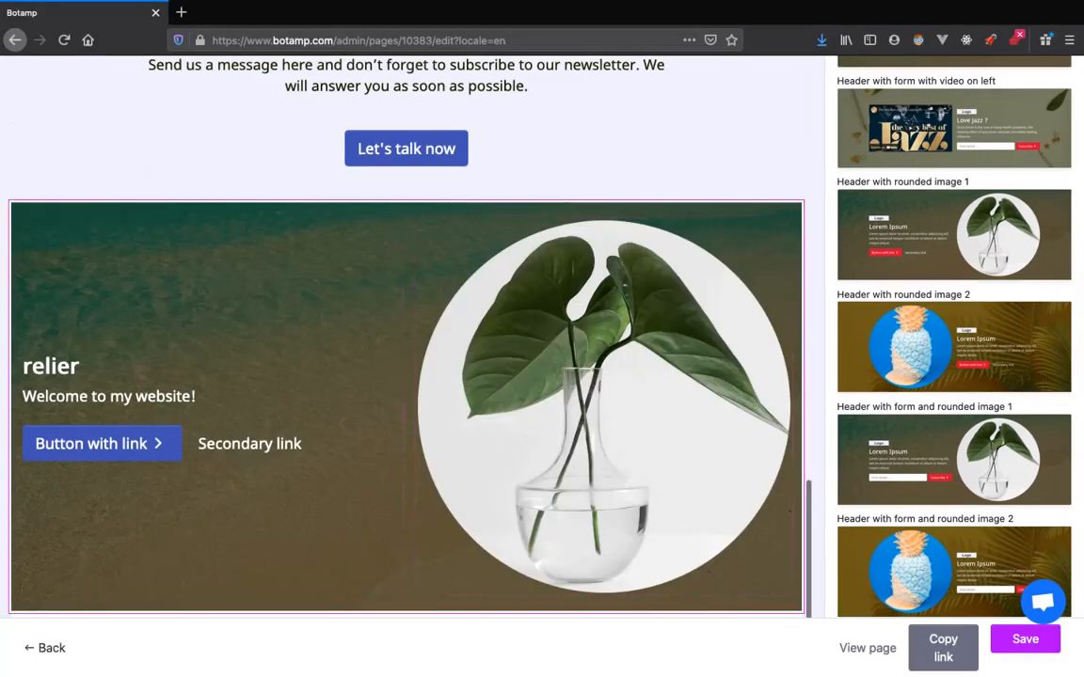
Step: Move the new rounded-image header section from the end of the page up to directly below the menu
{"action": "left_click", "coordinate": [376, 283]}
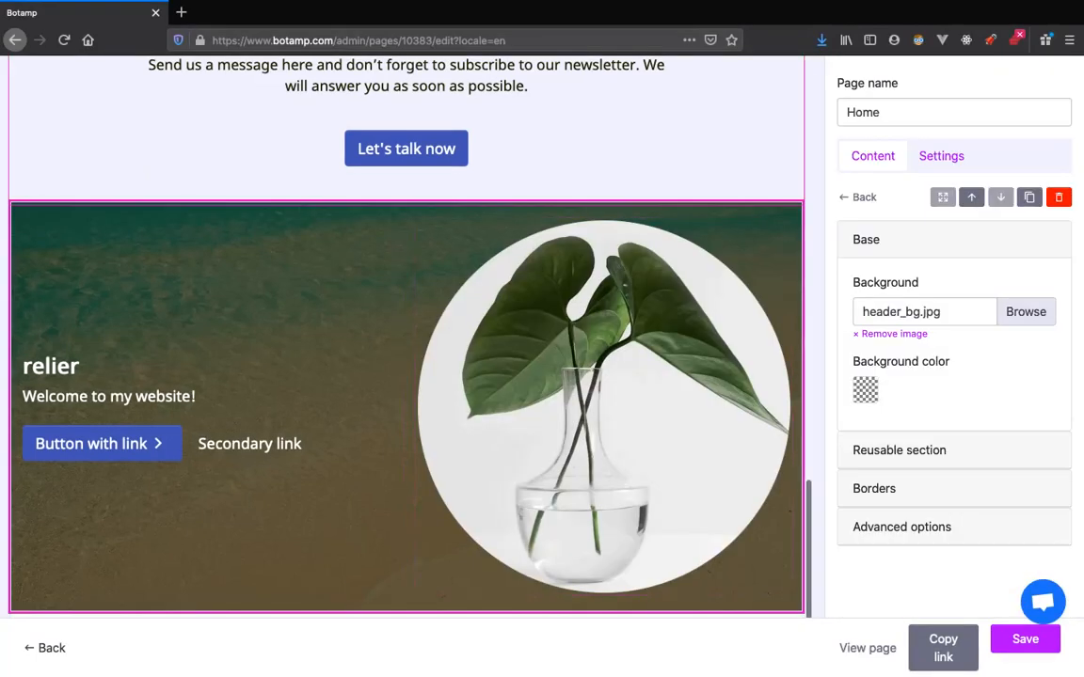
{"action": "left_click", "coordinate": [972, 198]}
{"action": "left_click", "coordinate": [971, 197]}
{"action": "left_click", "coordinate": [971, 198]}
{"action": "left_click", "coordinate": [972, 197]}
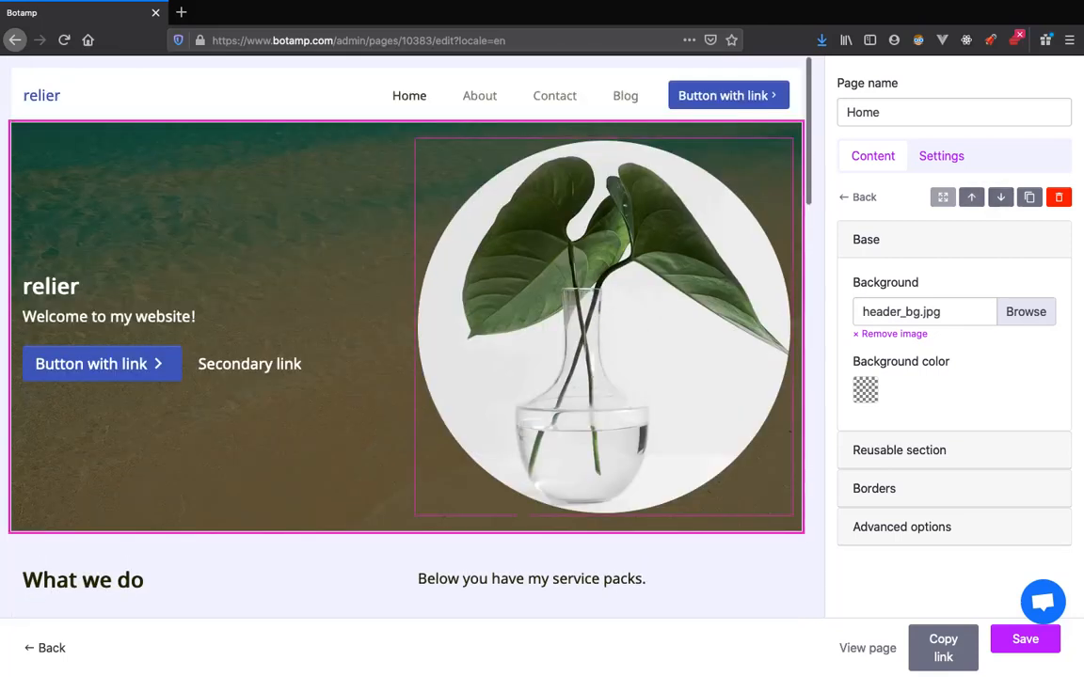
{"action": "left_click", "coordinate": [972, 197]}
Step: Replace the whole rounded-image header section's background with the Pexels JPEG ending in 747101 from Downloads
{"action": "left_click", "coordinate": [245, 203]}
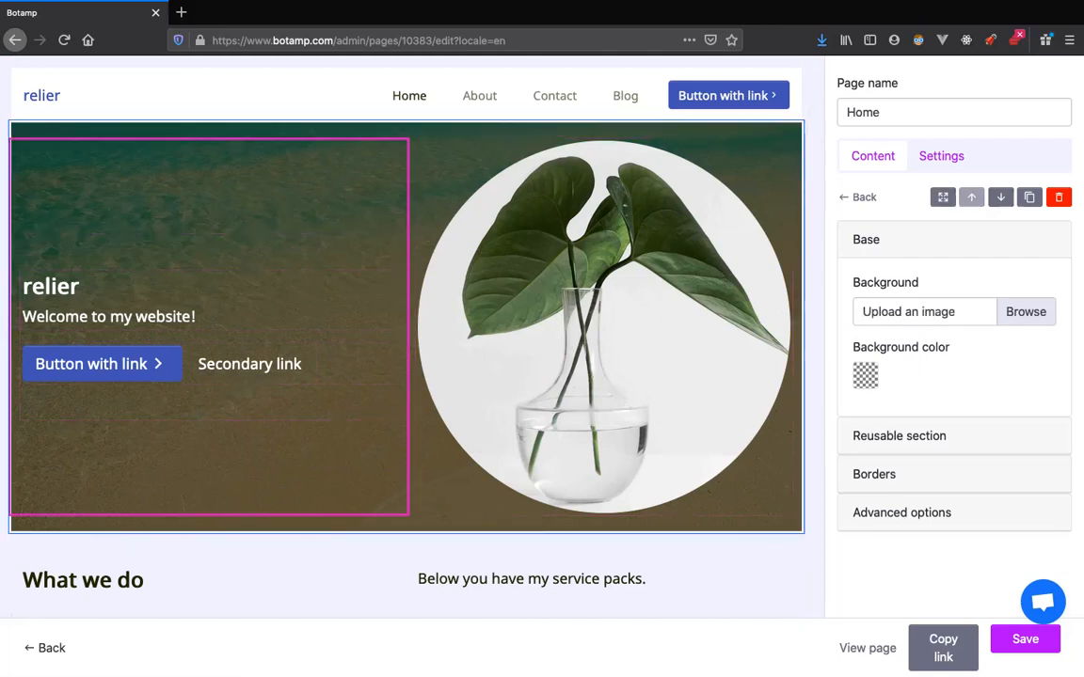
{"action": "left_click", "coordinate": [943, 198]}
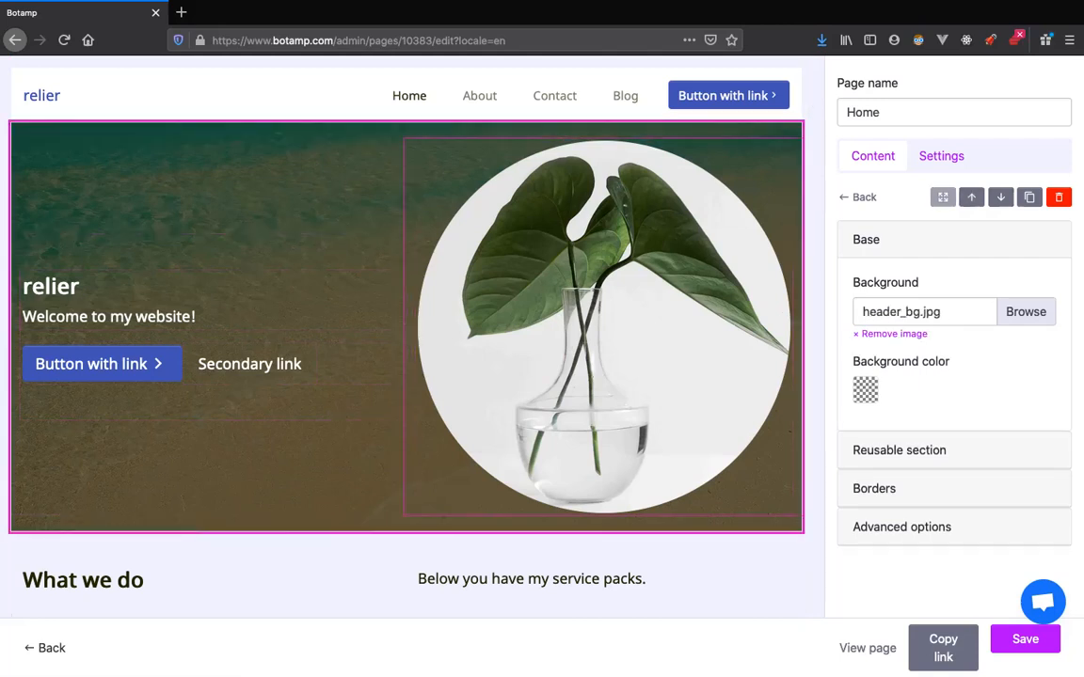
{"action": "left_click", "coordinate": [1025, 311]}
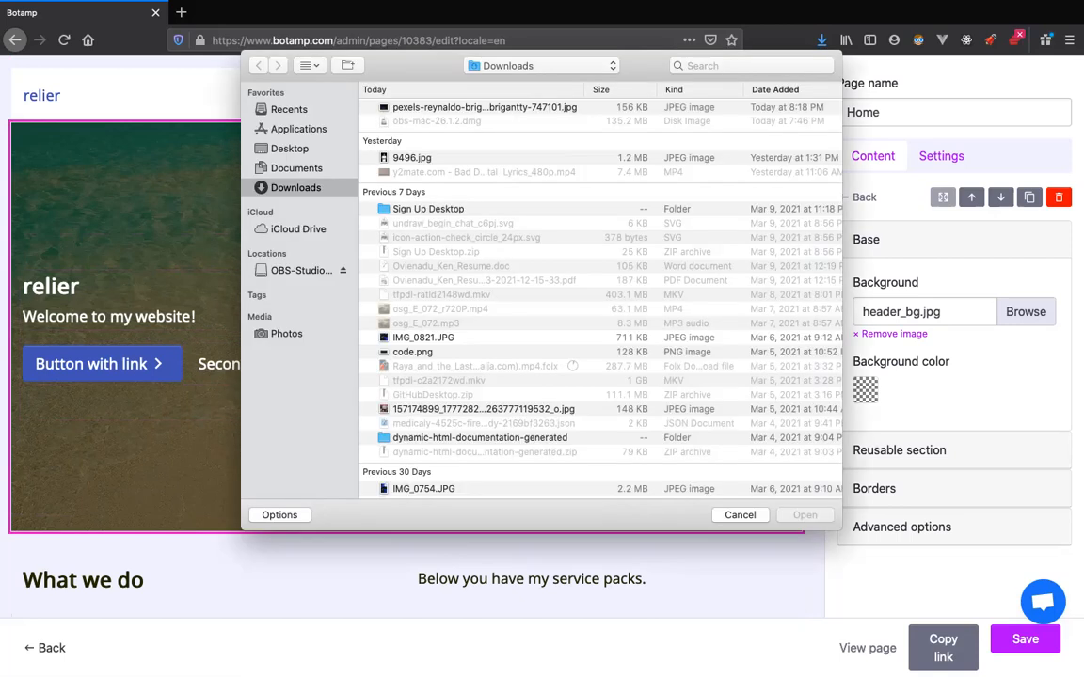
{"action": "left_click", "coordinate": [484, 107]}
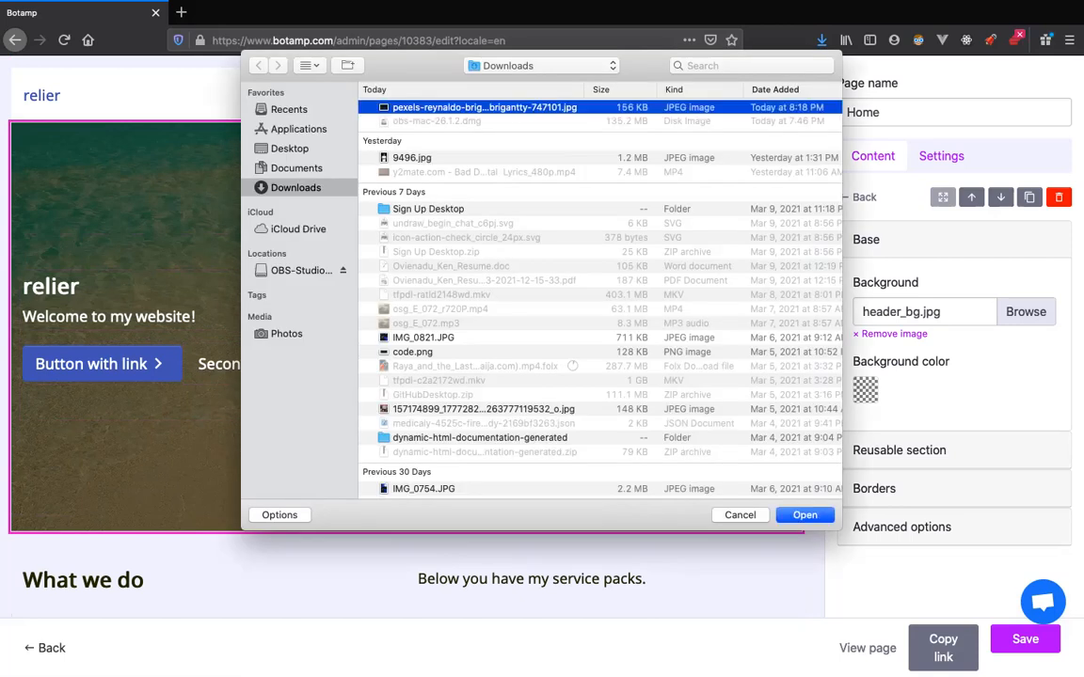
{"action": "key", "text": "Return"}
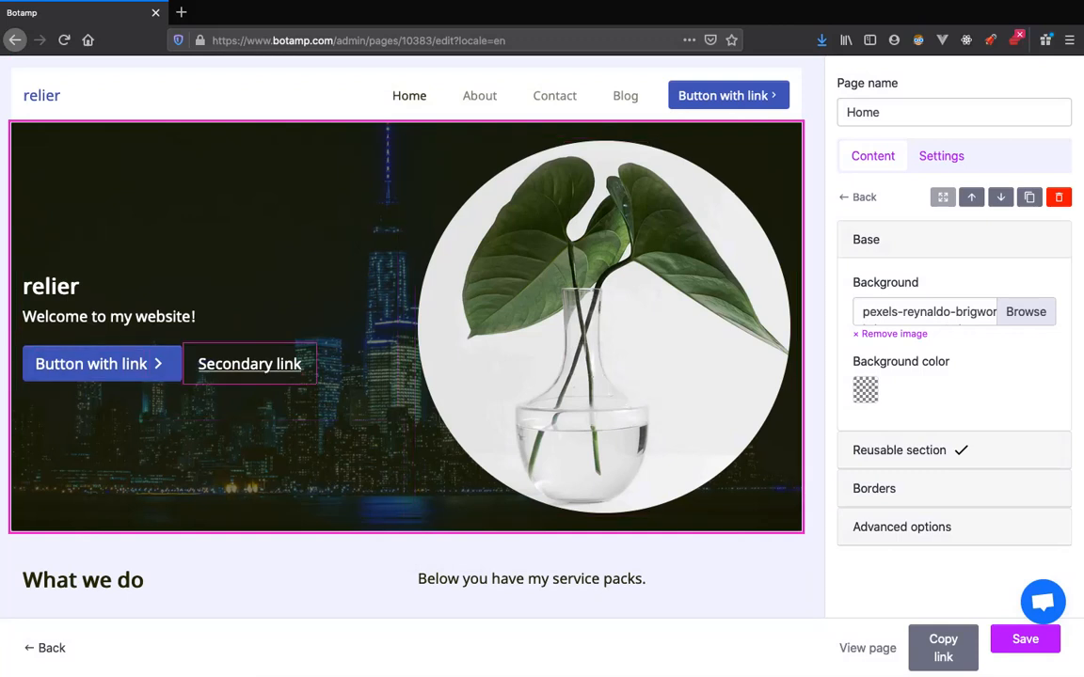
Step: Change the header's button text to "Get in Touch" and delete the secondary link beside it
{"action": "left_click", "coordinate": [91, 364]}
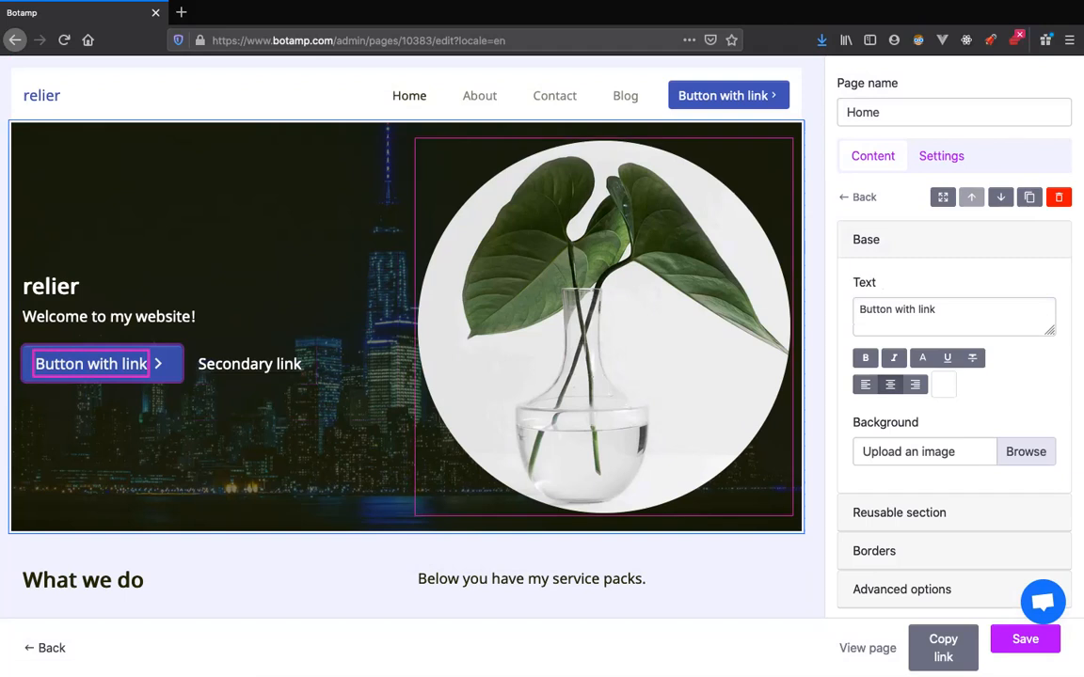
{"action": "left_click_drag", "start_coordinate": [939, 310], "coordinate": [856, 310]}
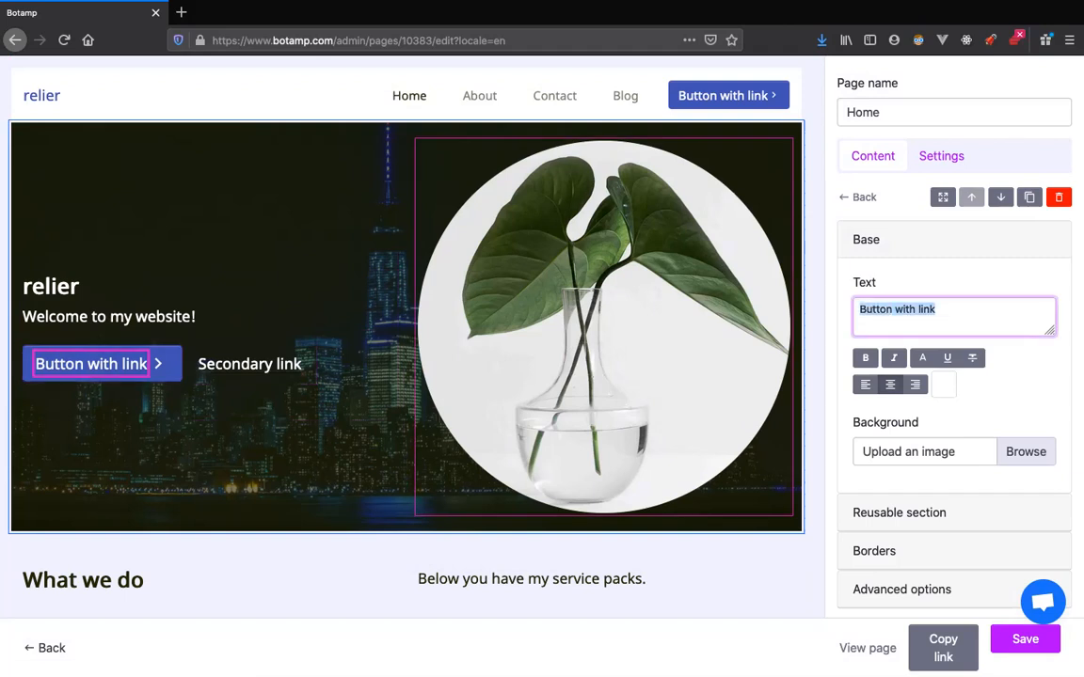
{"action": "type", "text": "Get "}
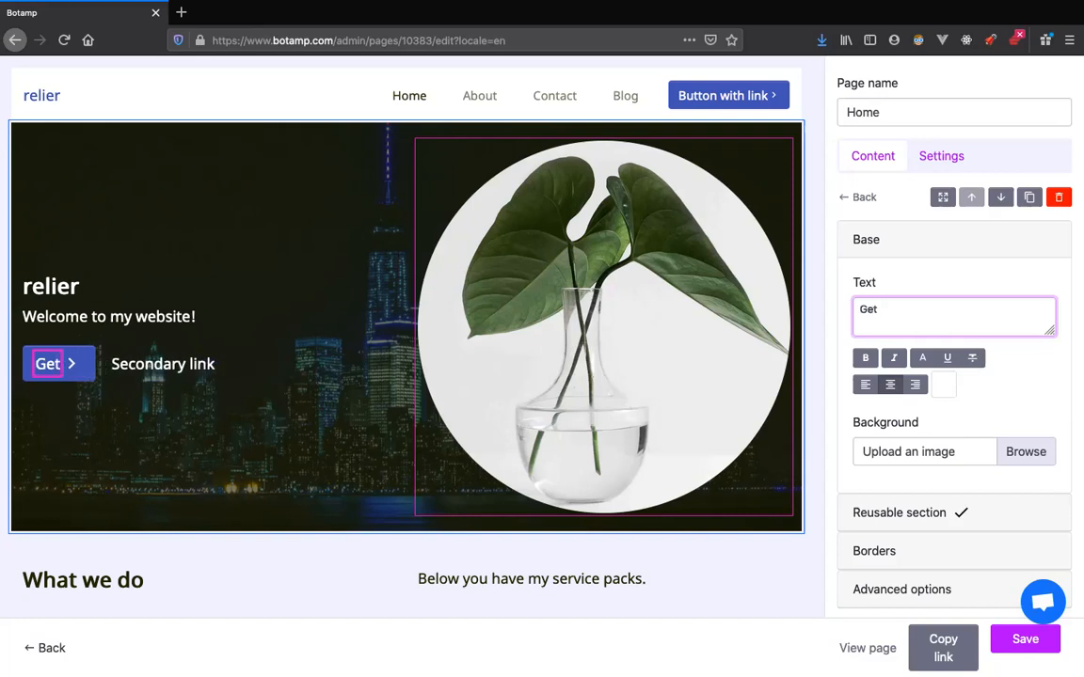
{"action": "type", "text": "in Touch"}
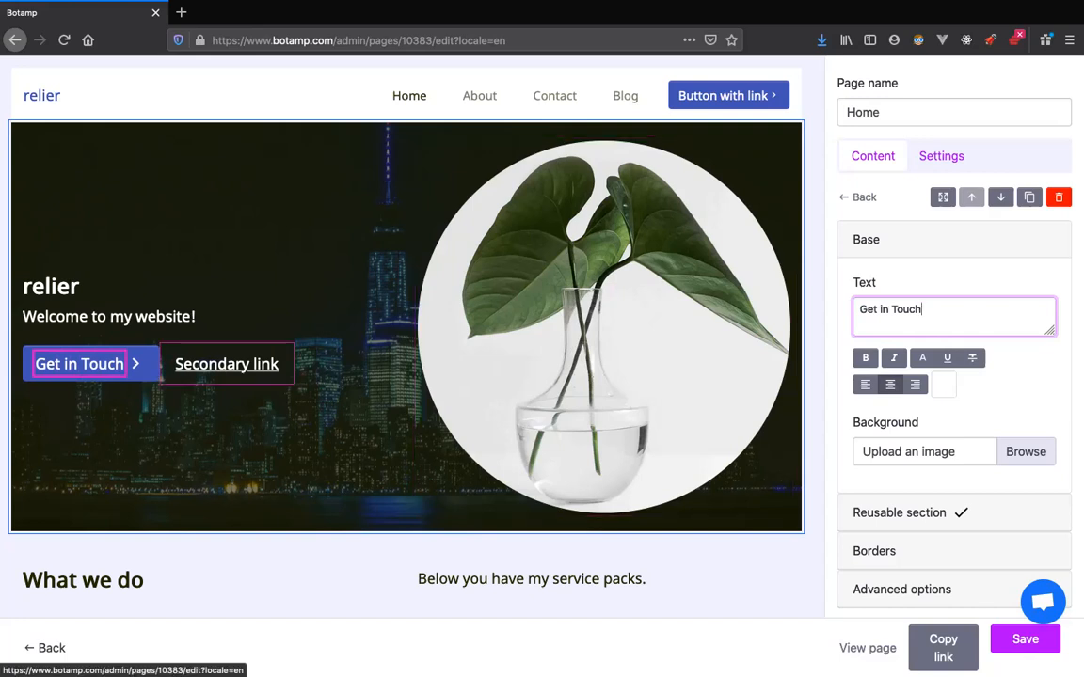
{"action": "left_click", "coordinate": [226, 364]}
{"action": "left_click", "coordinate": [1058, 198]}
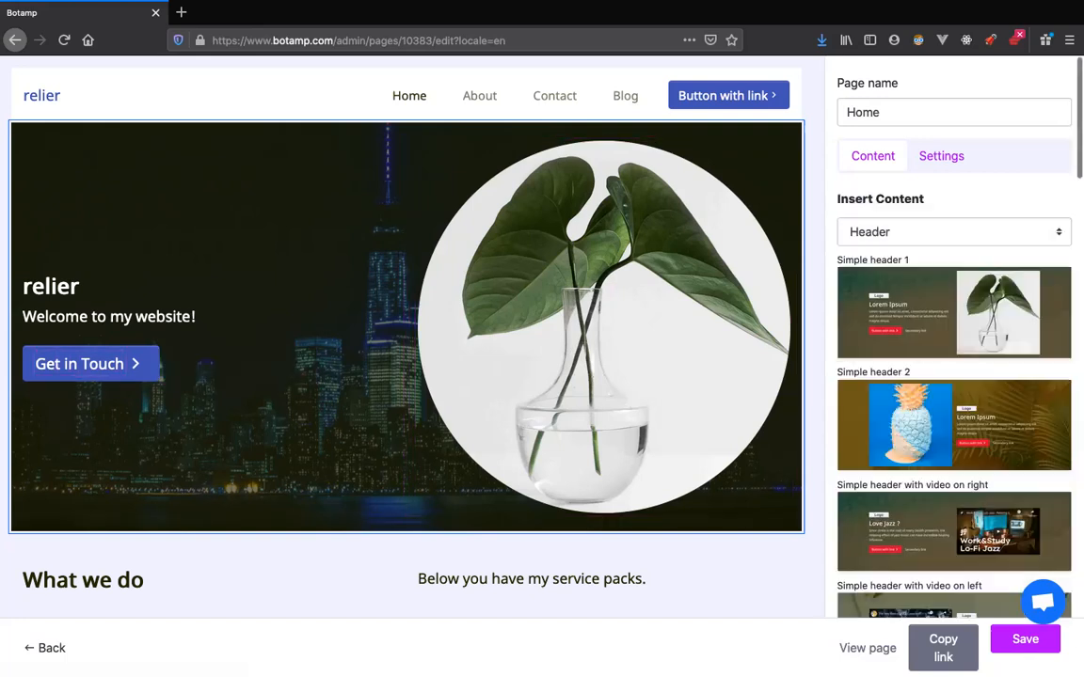
Step: Change the menu's button text to "Get in Touch" and leave the text settings
{"action": "left_click", "coordinate": [722, 95]}
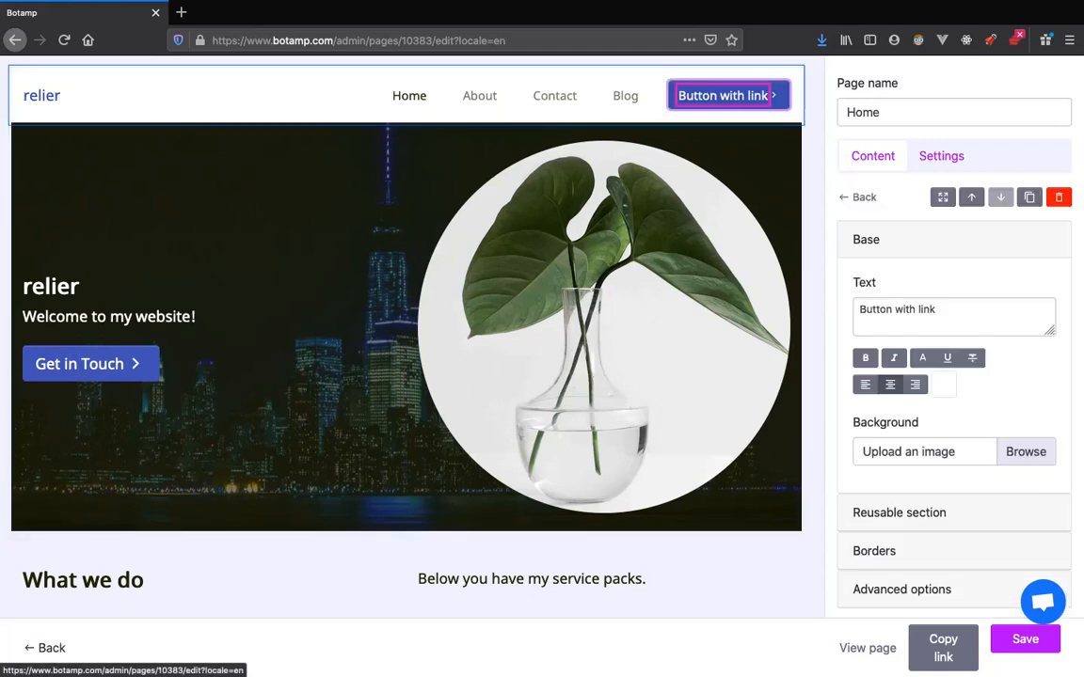
{"action": "left_click", "coordinate": [950, 314]}
{"action": "key", "text": "super+a"}
{"action": "type", "text": "Get in Touch"}
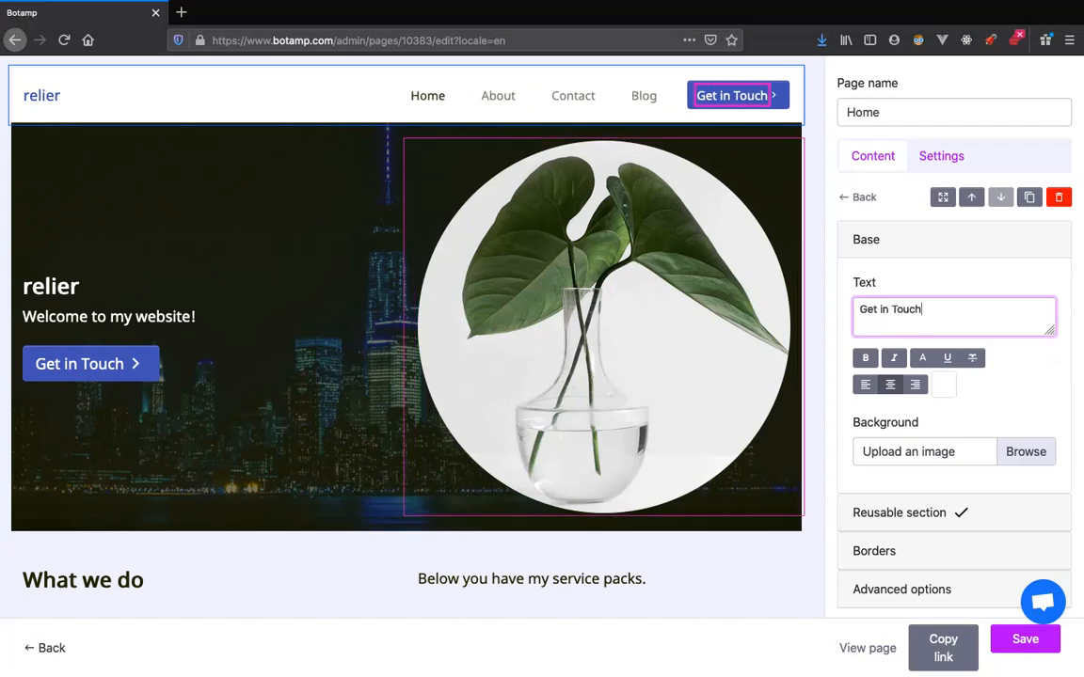
{"action": "left_click", "coordinate": [811, 282]}
{"action": "left_click", "coordinate": [861, 197]}
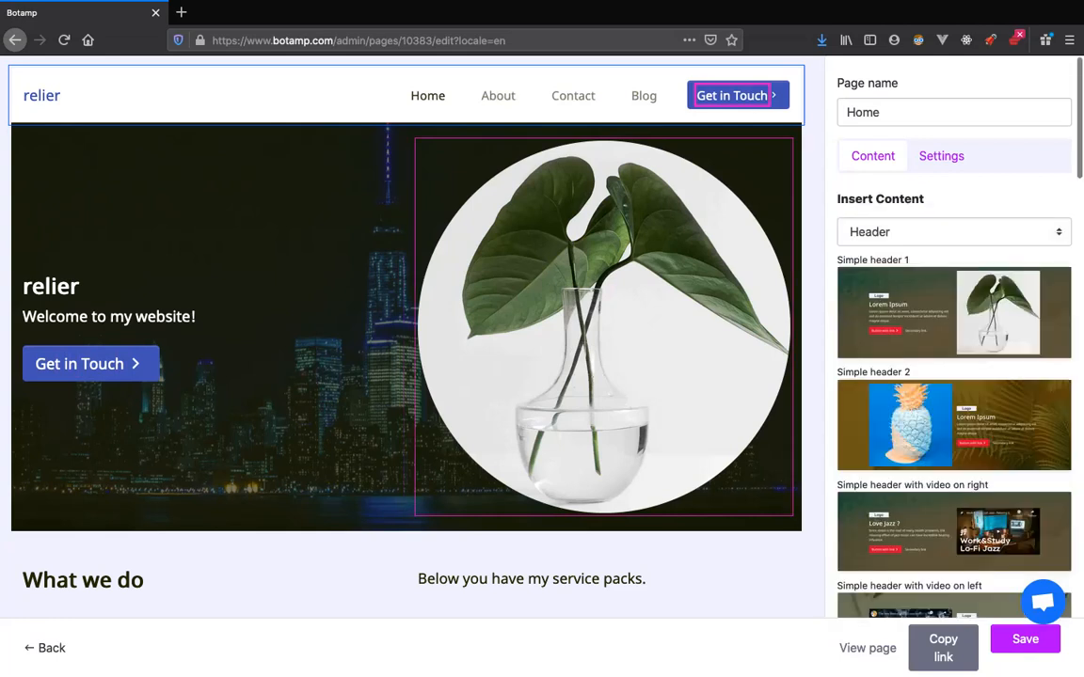
Step: Leave the "What we do" section's settings and show only the Content category of insertable blocks
{"action": "left_click", "coordinate": [527, 547]}
{"action": "scroll", "coordinate": [527, 547], "scroll_direction": "down", "scroll_amount": 1}
{"action": "scroll", "coordinate": [423, 527], "scroll_direction": "down", "scroll_amount": 3}
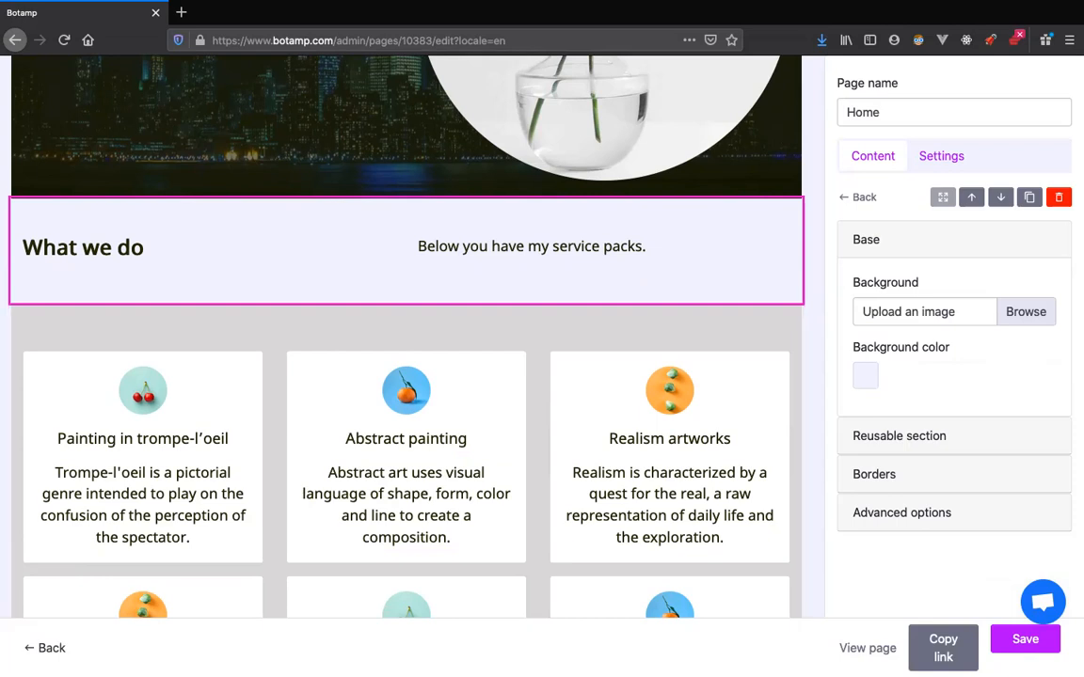
{"action": "left_click", "coordinate": [858, 197]}
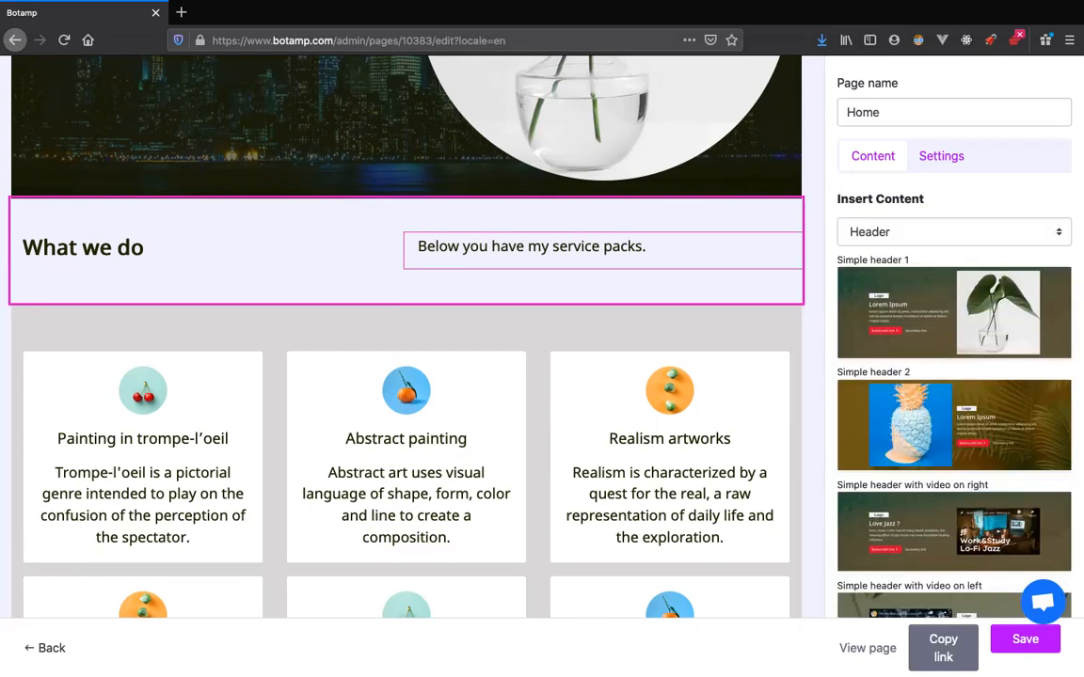
{"action": "left_click", "coordinate": [940, 233]}
{"action": "left_click", "coordinate": [941, 262]}
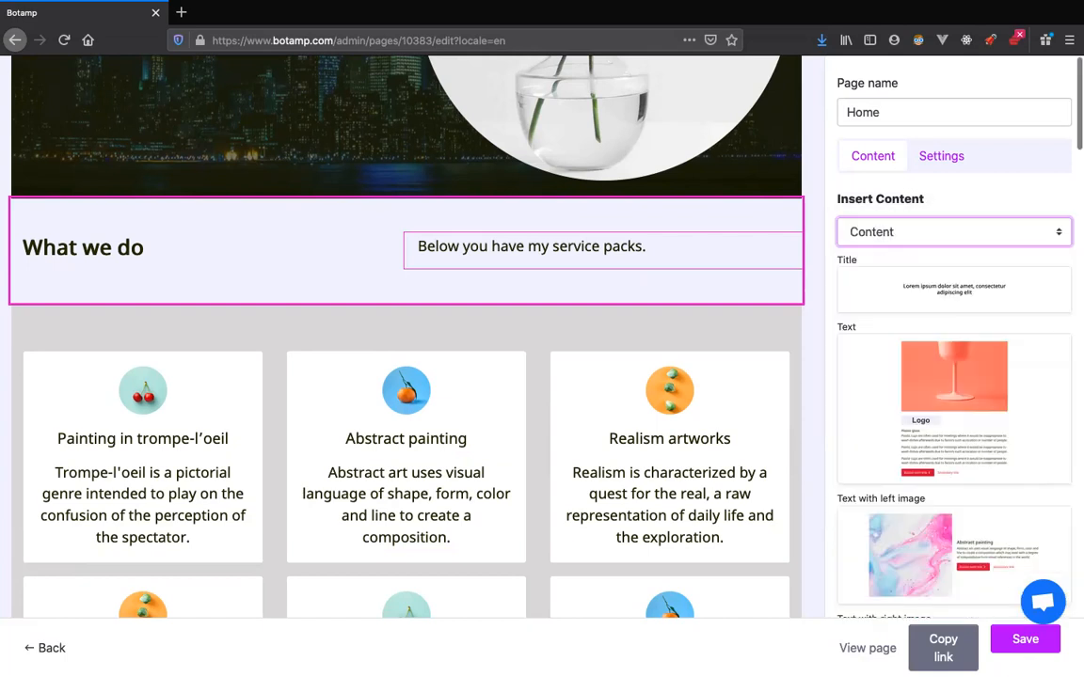
Step: Add a "Text with left image" block to the Home page
{"action": "scroll", "coordinate": [953, 376], "scroll_direction": "down", "scroll_amount": 5}
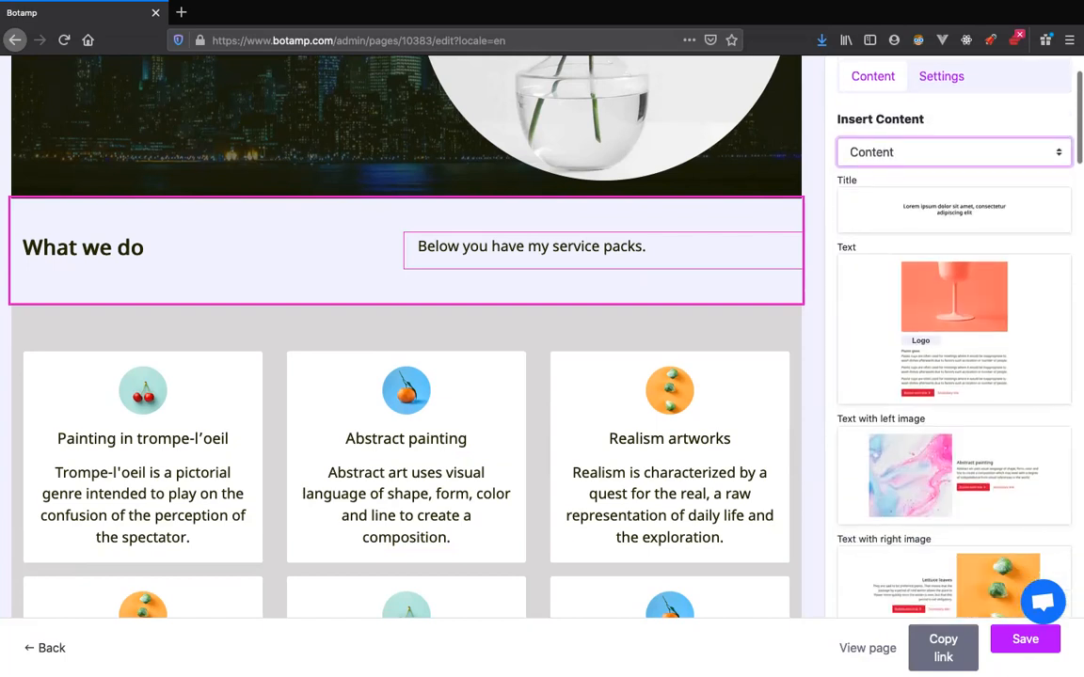
{"action": "scroll", "coordinate": [953, 376], "scroll_direction": "down", "scroll_amount": 1}
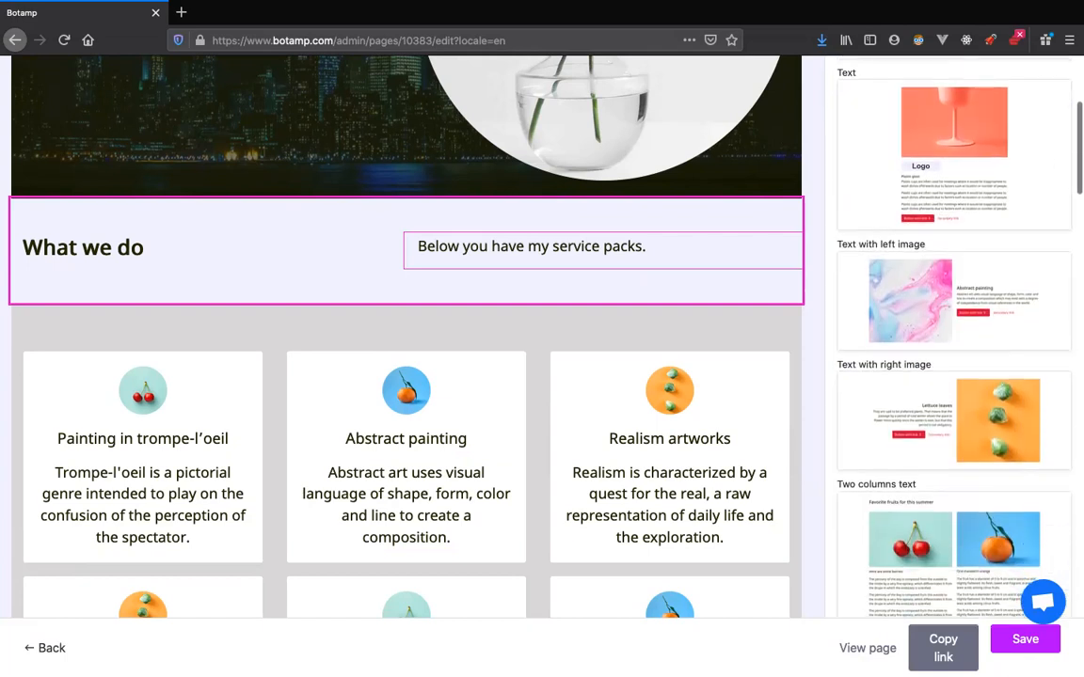
{"action": "scroll", "coordinate": [953, 376], "scroll_direction": "down", "scroll_amount": 2}
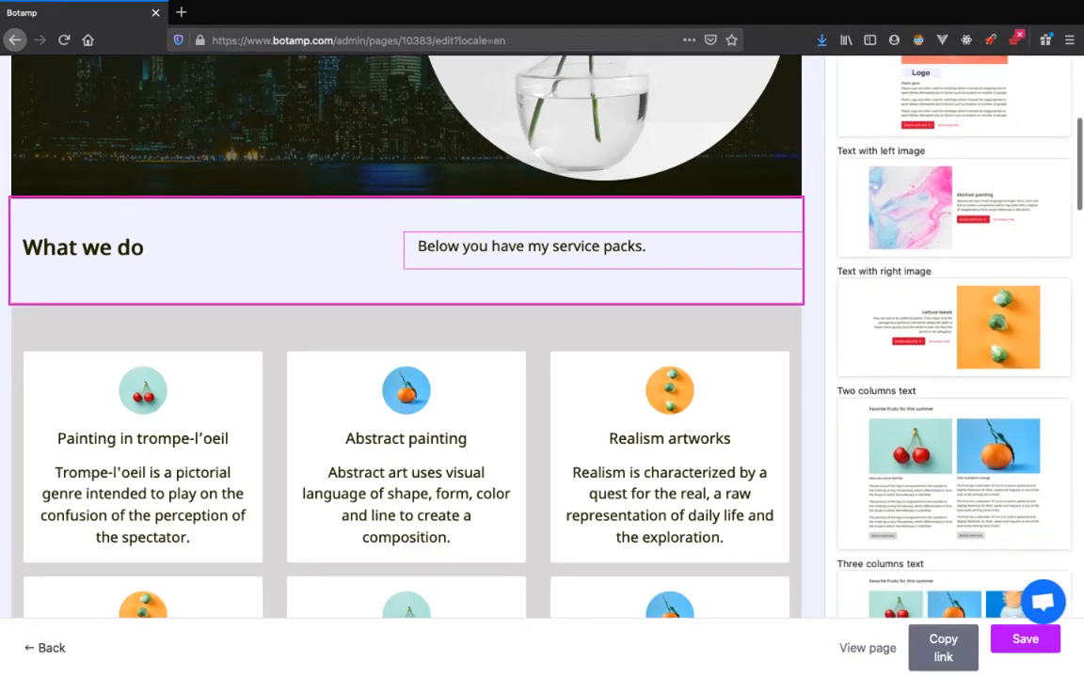
{"action": "scroll", "coordinate": [952, 376], "scroll_direction": "down", "scroll_amount": 1}
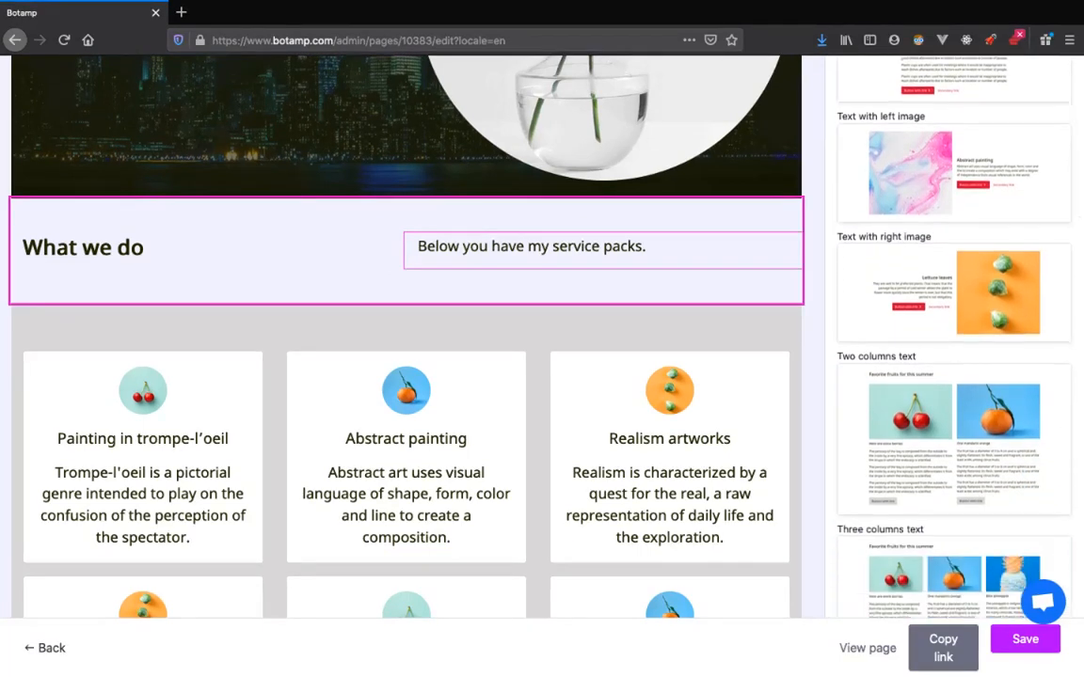
{"action": "scroll", "coordinate": [953, 376], "scroll_direction": "up", "scroll_amount": 1}
{"action": "scroll", "coordinate": [953, 376], "scroll_direction": "down", "scroll_amount": 4}
{"action": "scroll", "coordinate": [953, 376], "scroll_direction": "up", "scroll_amount": 4}
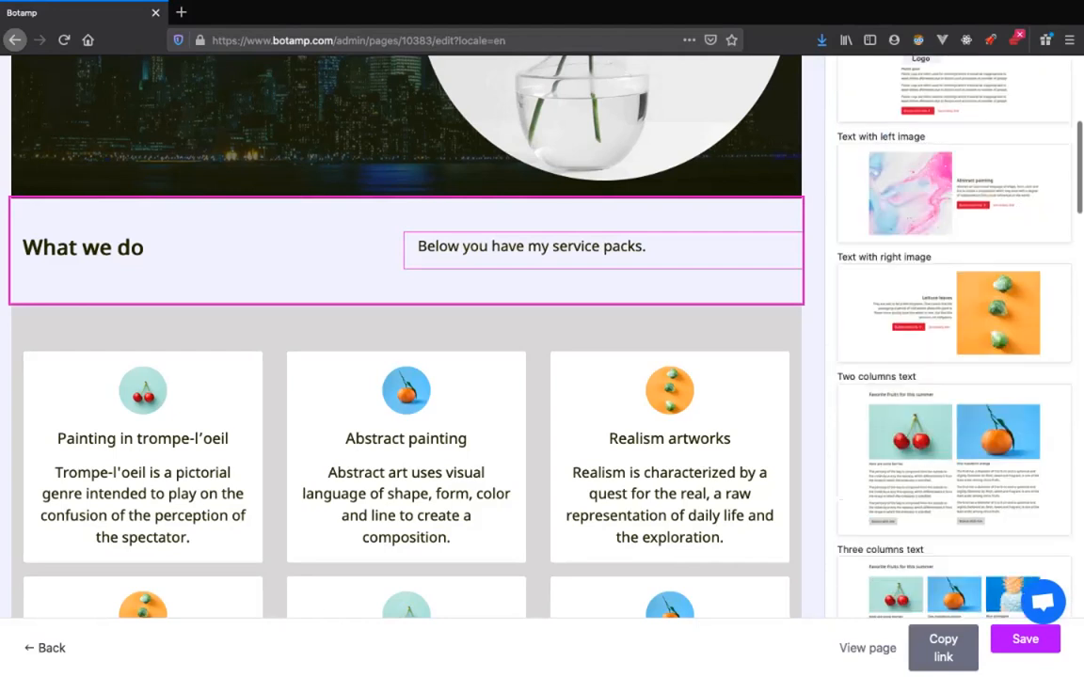
{"action": "scroll", "coordinate": [953, 376], "scroll_direction": "up", "scroll_amount": 4}
{"action": "scroll", "coordinate": [953, 376], "scroll_direction": "down", "scroll_amount": 9}
{"action": "scroll", "coordinate": [953, 376], "scroll_direction": "up", "scroll_amount": 1}
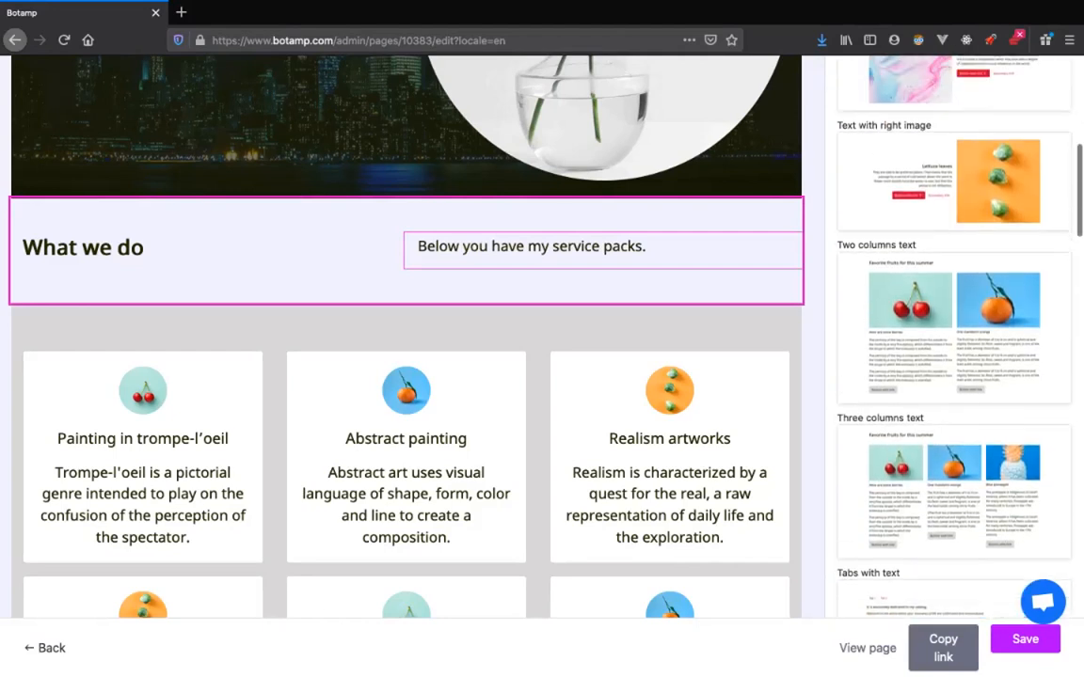
{"action": "scroll", "coordinate": [952, 377], "scroll_direction": "up", "scroll_amount": 5}
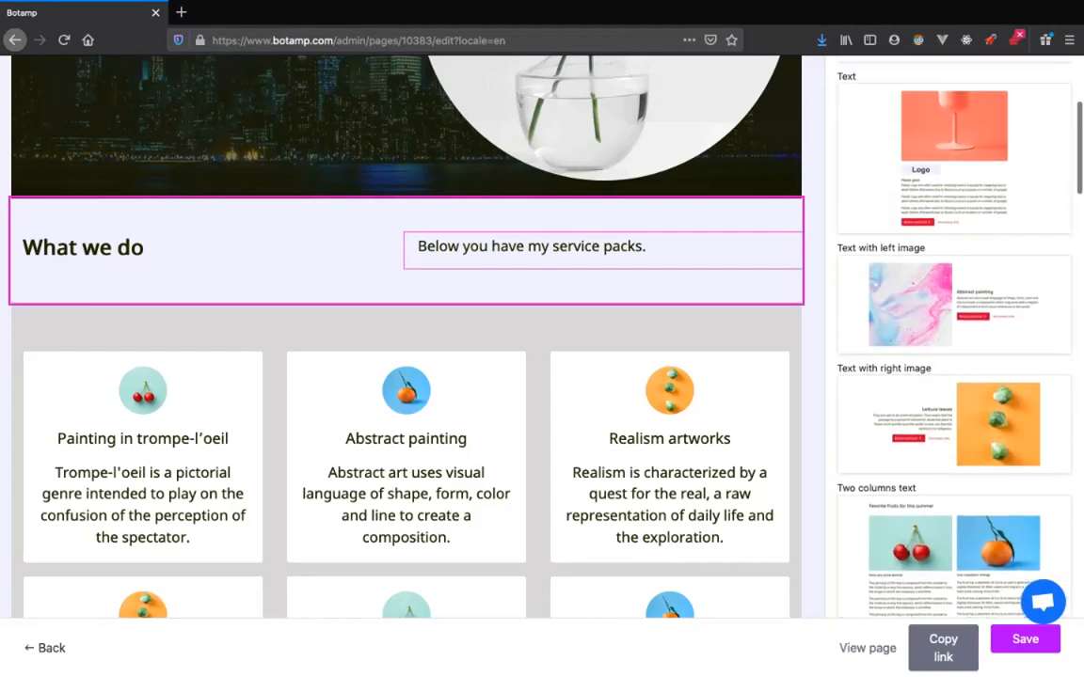
{"action": "left_click", "coordinate": [953, 305]}
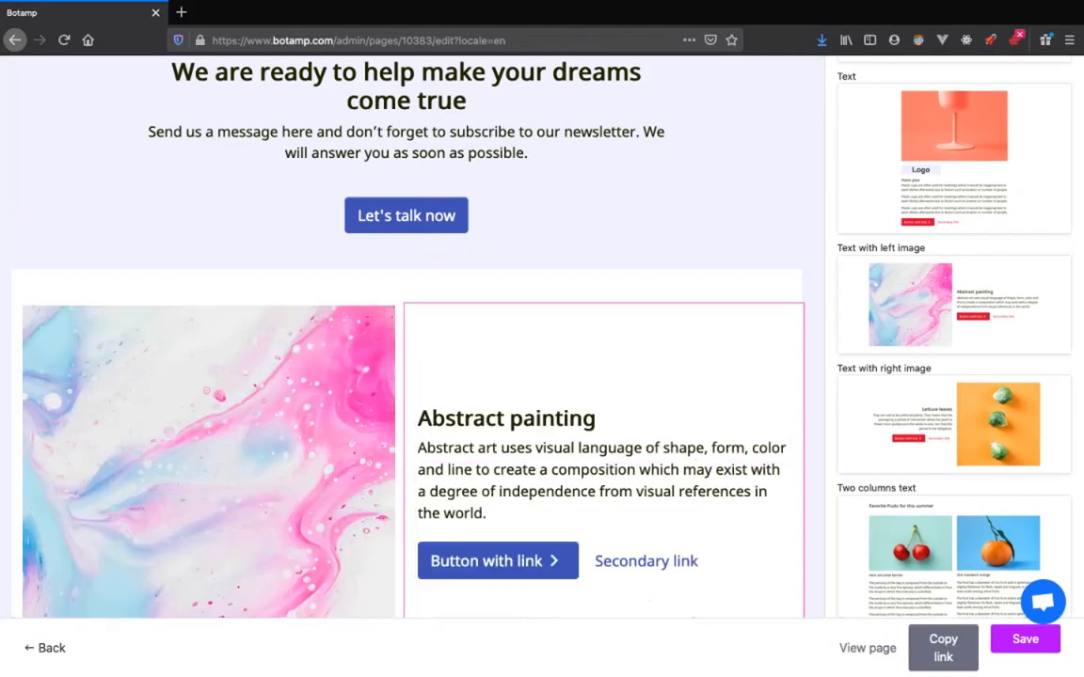
Step: Move the new "Abstract painting" section from the end of the page up to directly below the "What we do" section
{"action": "scroll", "coordinate": [602, 357], "scroll_direction": "down", "scroll_amount": 3}
{"action": "scroll", "coordinate": [602, 357], "scroll_direction": "up", "scroll_amount": 1}
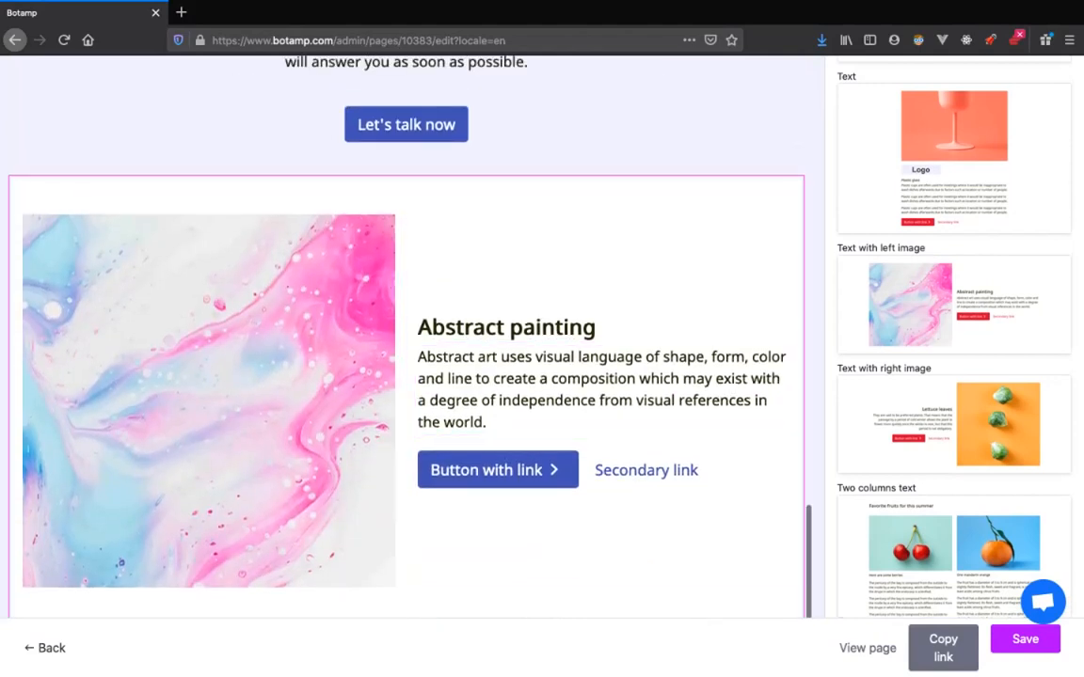
{"action": "left_click", "coordinate": [602, 603]}
{"action": "left_click", "coordinate": [971, 198]}
{"action": "left_click", "coordinate": [971, 198]}
{"action": "left_click", "coordinate": [971, 198]}
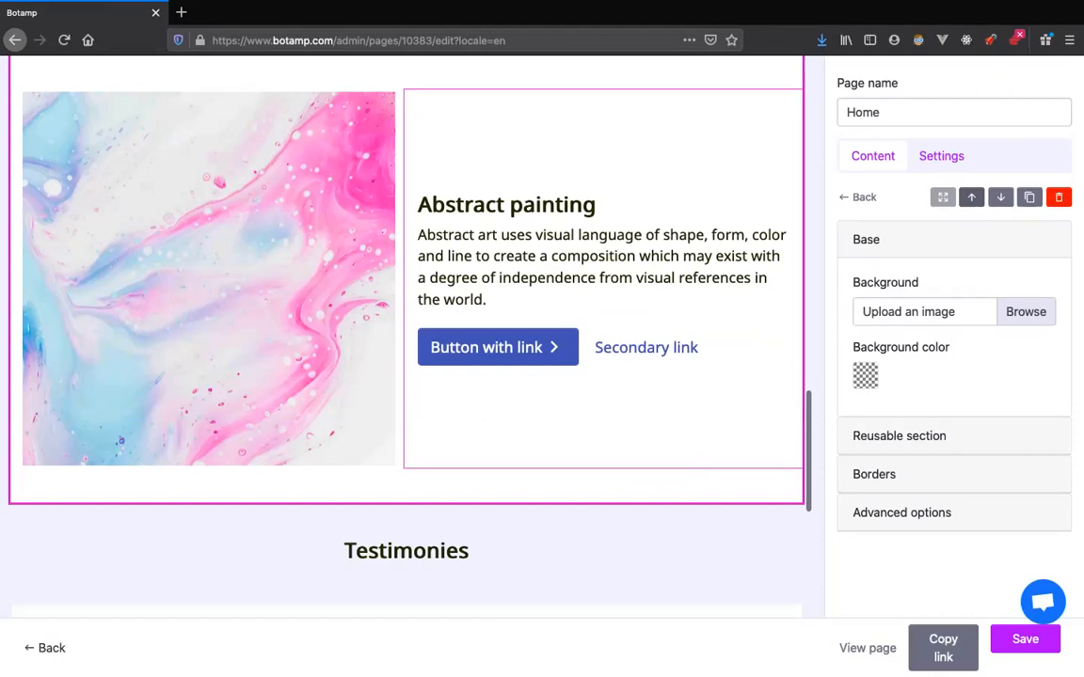
{"action": "left_click", "coordinate": [970, 197]}
{"action": "left_click", "coordinate": [971, 197]}
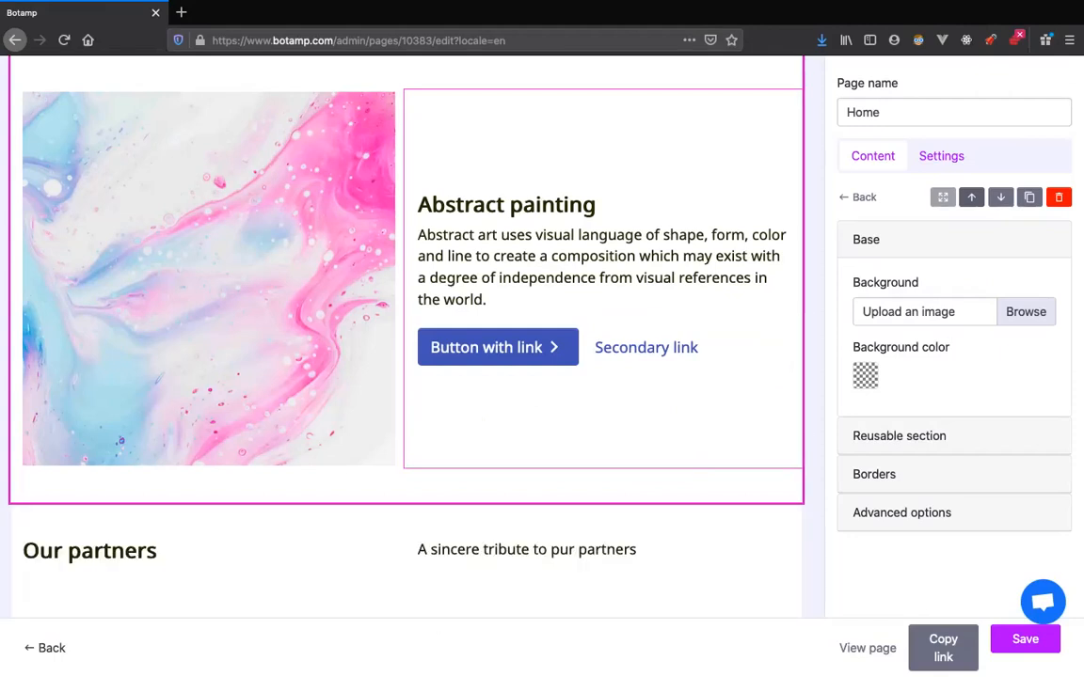
{"action": "left_click", "coordinate": [971, 198]}
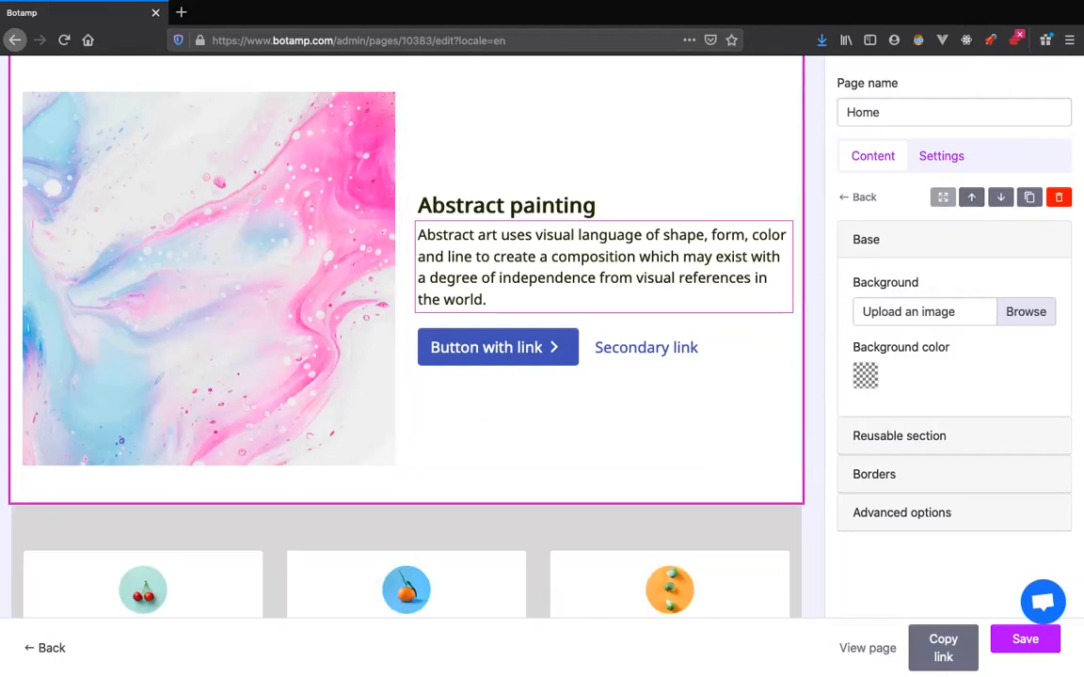
Step: Delete the whole "What we do" section between the header and the "Abstract painting" section
{"action": "scroll", "coordinate": [602, 311], "scroll_direction": "up", "scroll_amount": 5}
{"action": "scroll", "coordinate": [405, 338], "scroll_direction": "down", "scroll_amount": 2}
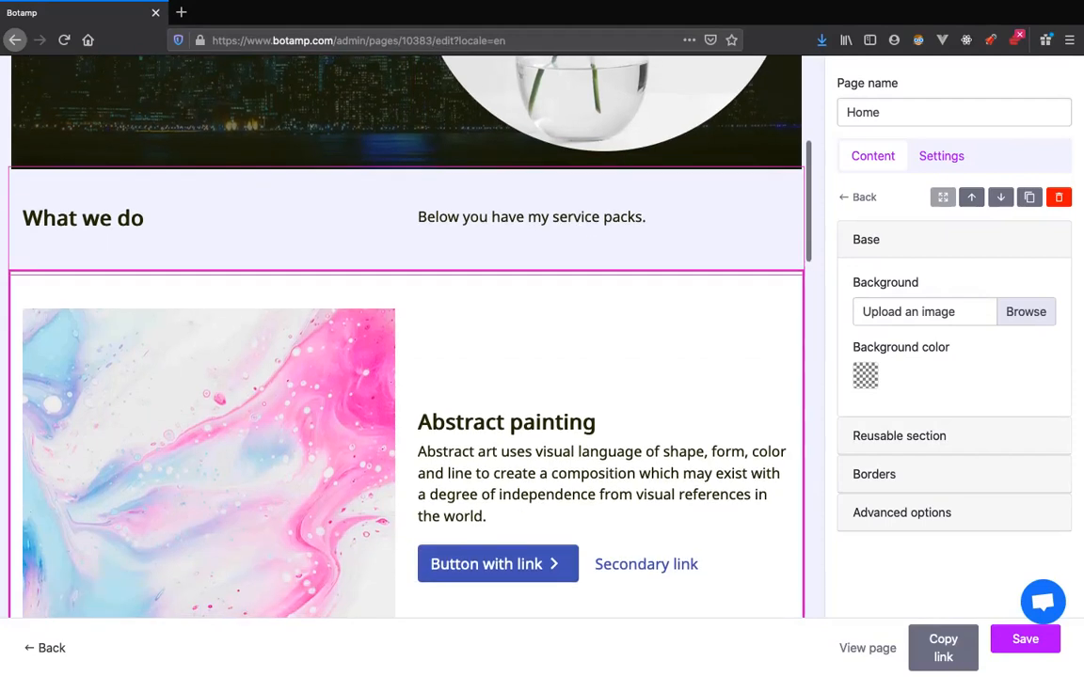
{"action": "left_click", "coordinate": [583, 218]}
{"action": "left_click", "coordinate": [640, 251]}
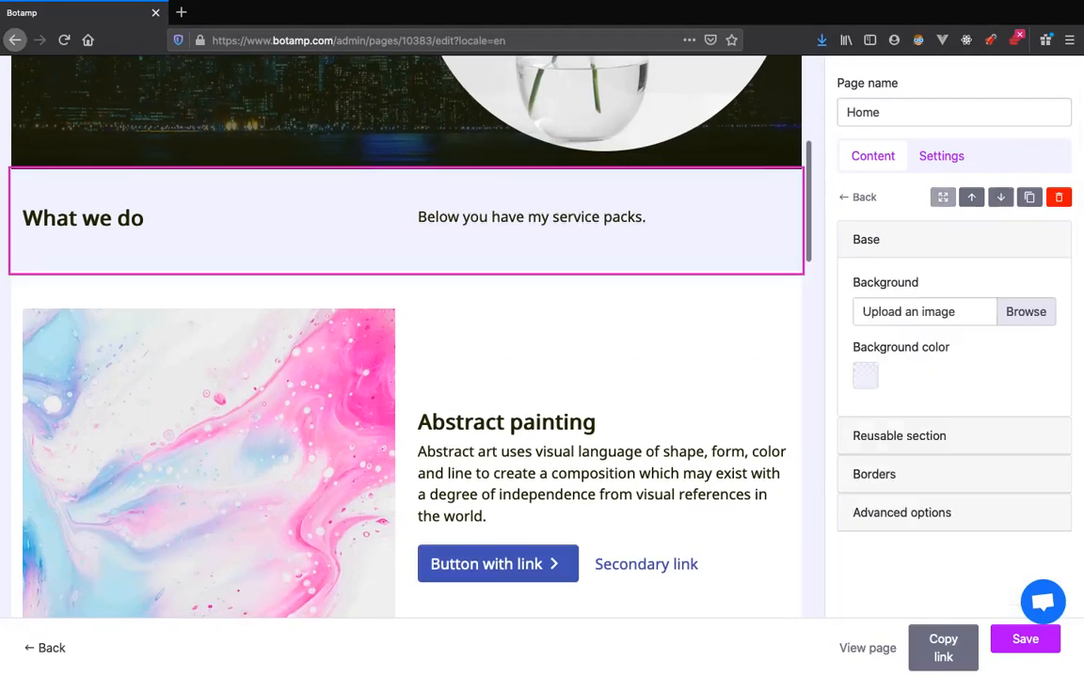
{"action": "left_click", "coordinate": [1058, 198]}
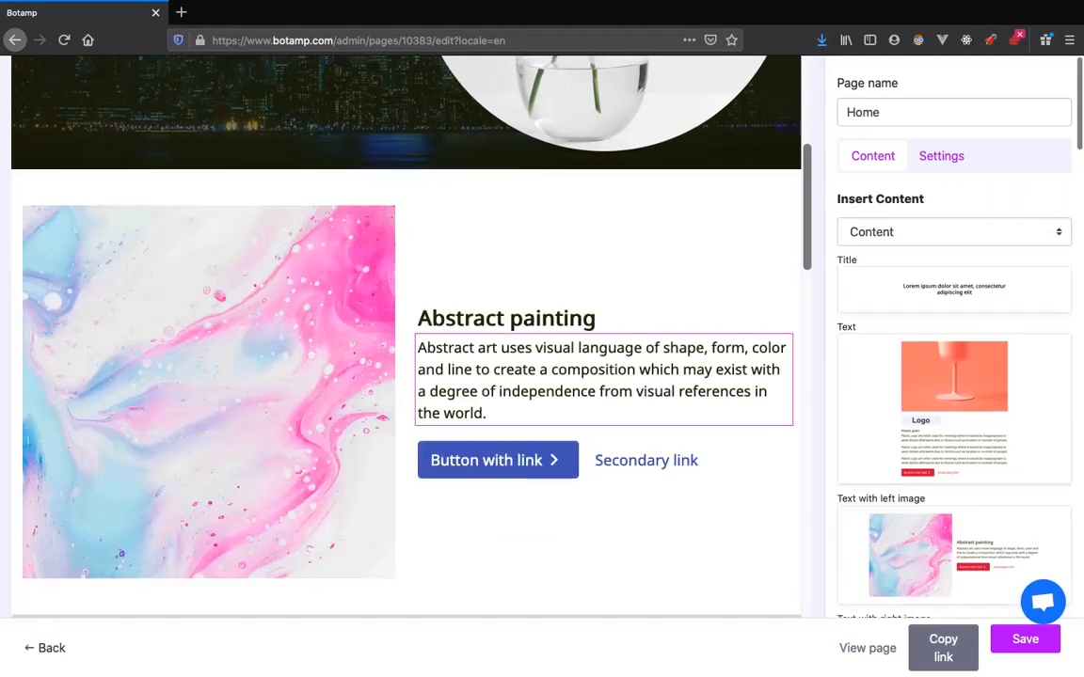
Step: Review the Home page's layout from the menu and header down to the closing call-to-action section
{"action": "scroll", "coordinate": [670, 381], "scroll_direction": "down", "scroll_amount": 4}
{"action": "scroll", "coordinate": [670, 381], "scroll_direction": "down", "scroll_amount": 5}
{"action": "scroll", "coordinate": [670, 381], "scroll_direction": "up", "scroll_amount": 5}
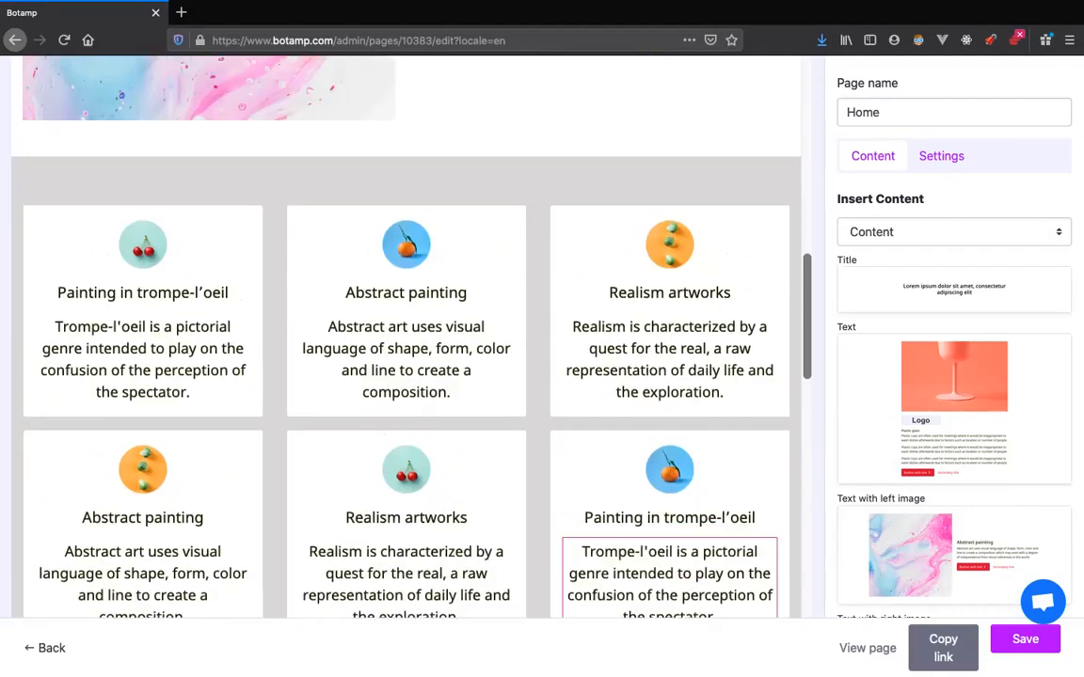
{"action": "scroll", "coordinate": [670, 381], "scroll_direction": "up", "scroll_amount": 7}
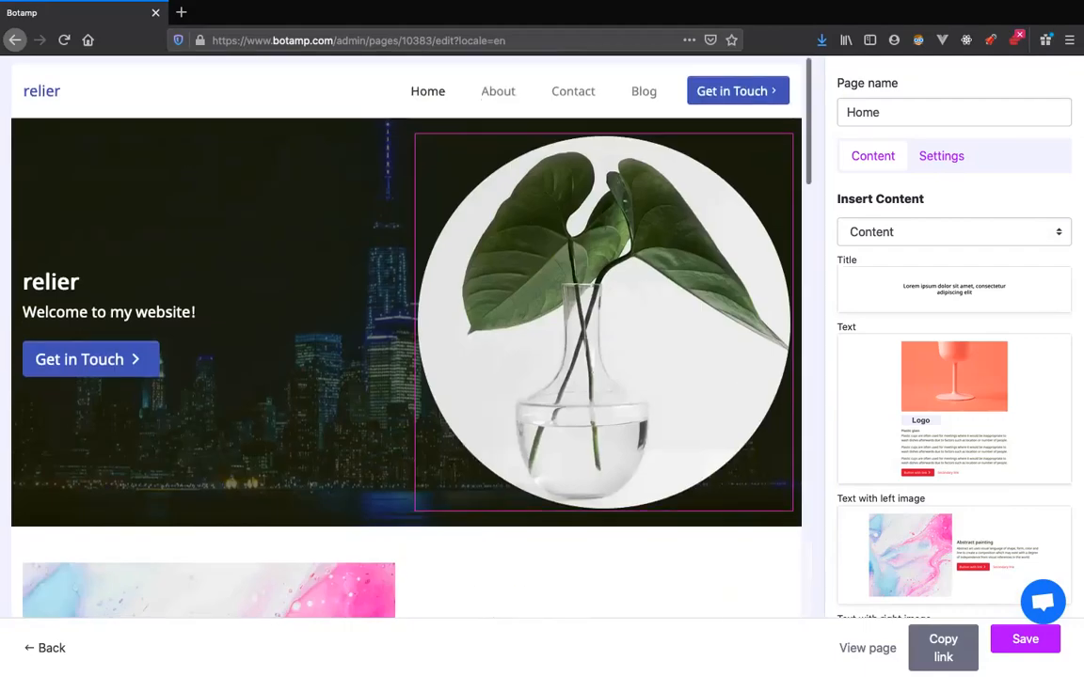
{"action": "scroll", "coordinate": [669, 380], "scroll_direction": "down", "scroll_amount": 8}
{"action": "scroll", "coordinate": [670, 381], "scroll_direction": "down", "scroll_amount": 8}
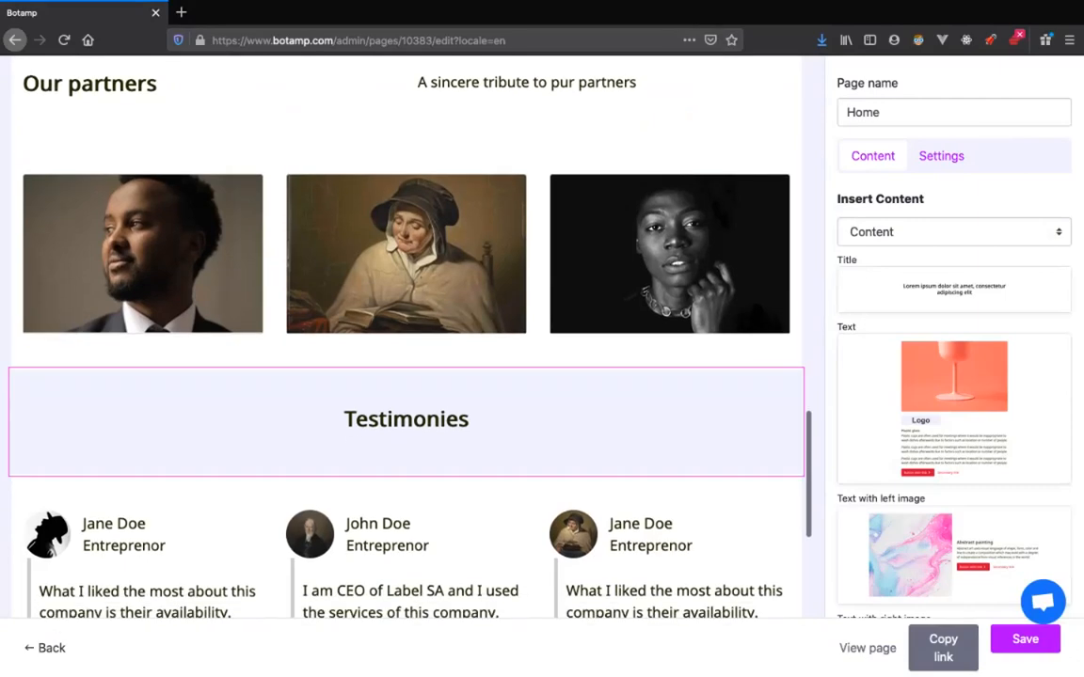
{"action": "scroll", "coordinate": [405, 376], "scroll_direction": "down", "scroll_amount": 5}
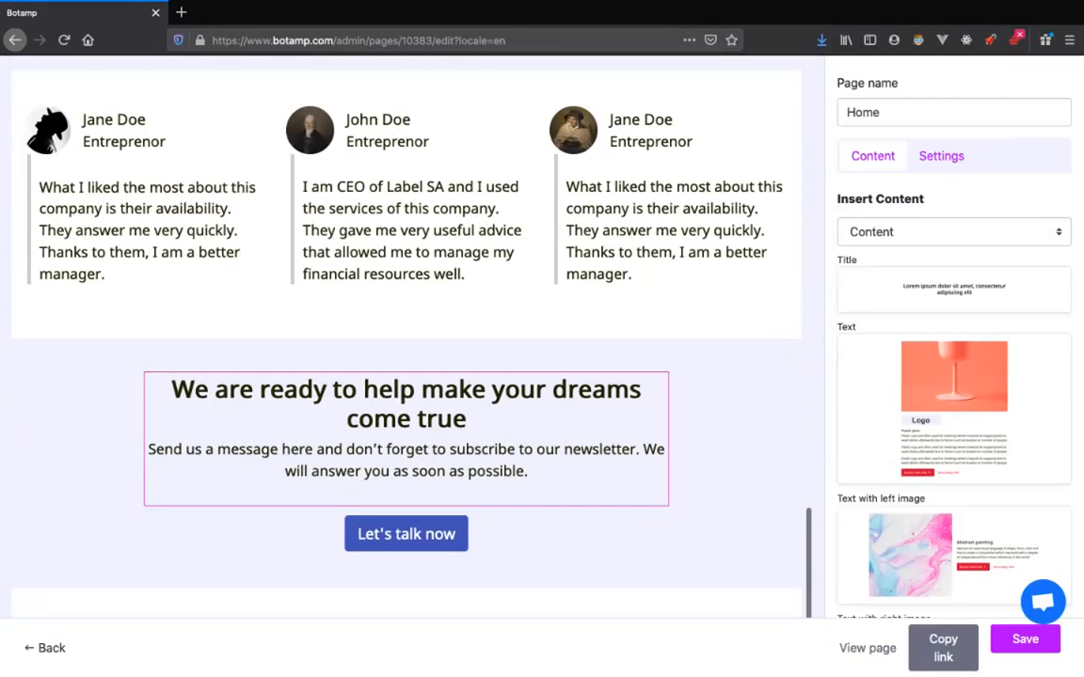
{"action": "scroll", "coordinate": [405, 377], "scroll_direction": "up", "scroll_amount": 2}
{"action": "scroll", "coordinate": [404, 377], "scroll_direction": "up", "scroll_amount": 18}
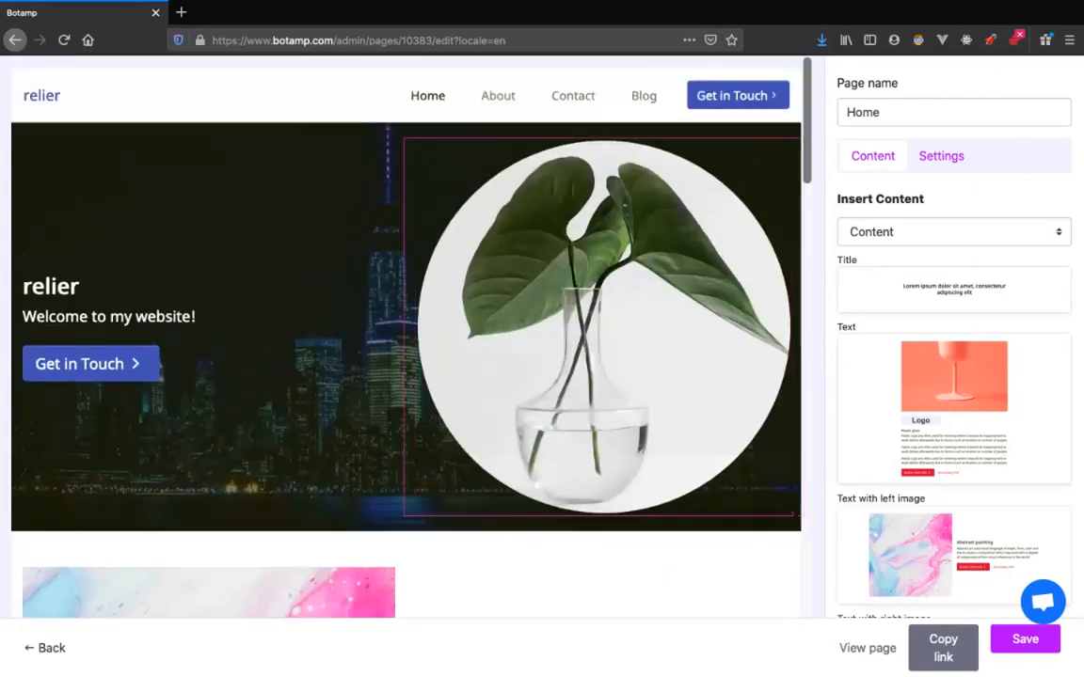
Step: Save the Home page, set it as the site's home page in its settings, and save it again
{"action": "left_click", "coordinate": [1026, 640]}
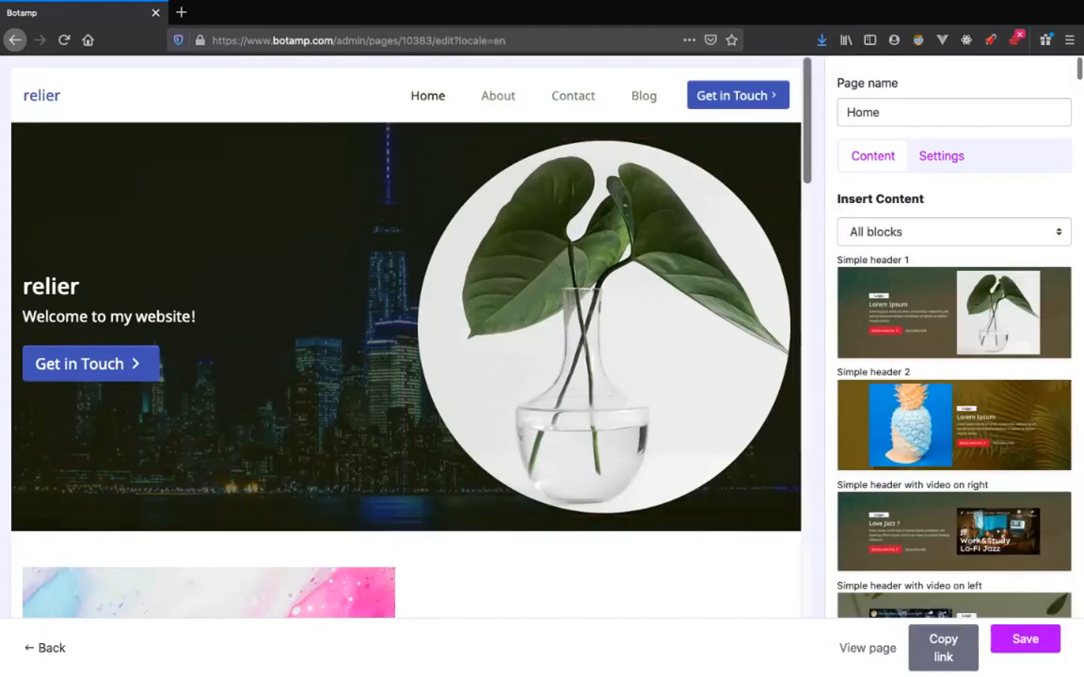
{"action": "left_click", "coordinate": [941, 156]}
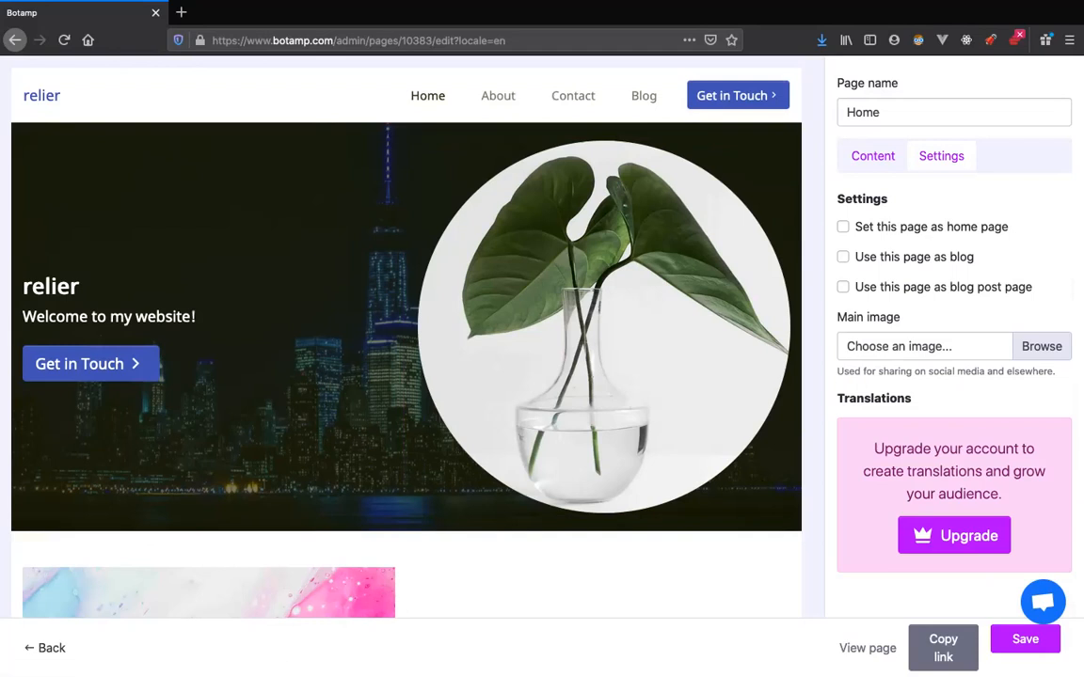
{"action": "left_click", "coordinate": [842, 226]}
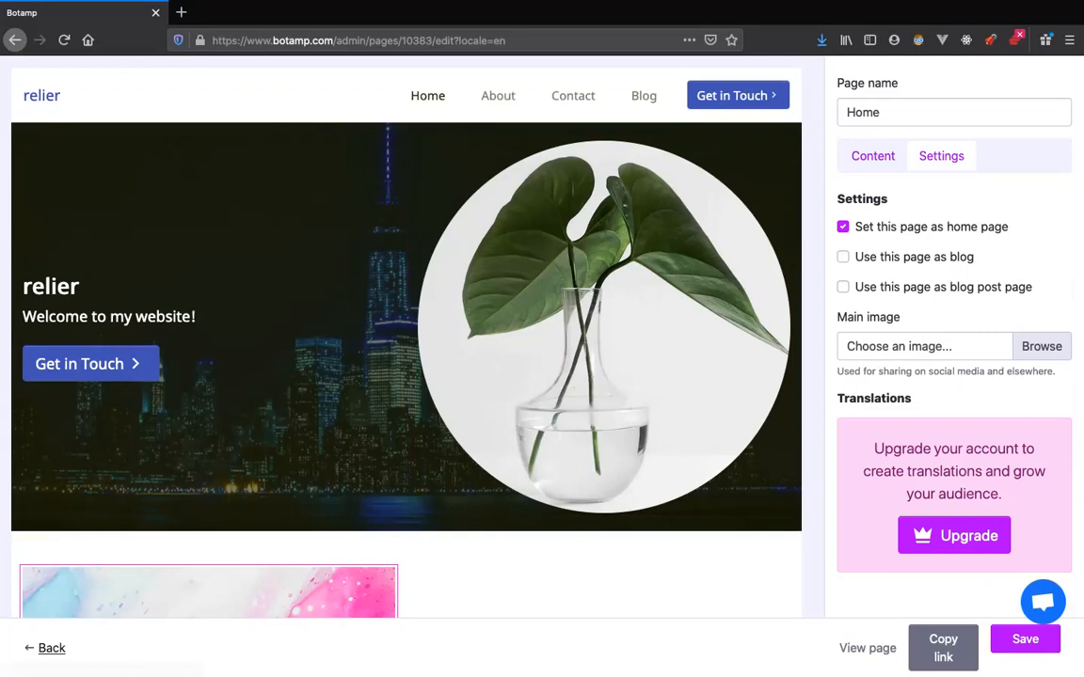
{"action": "left_click", "coordinate": [1025, 640]}
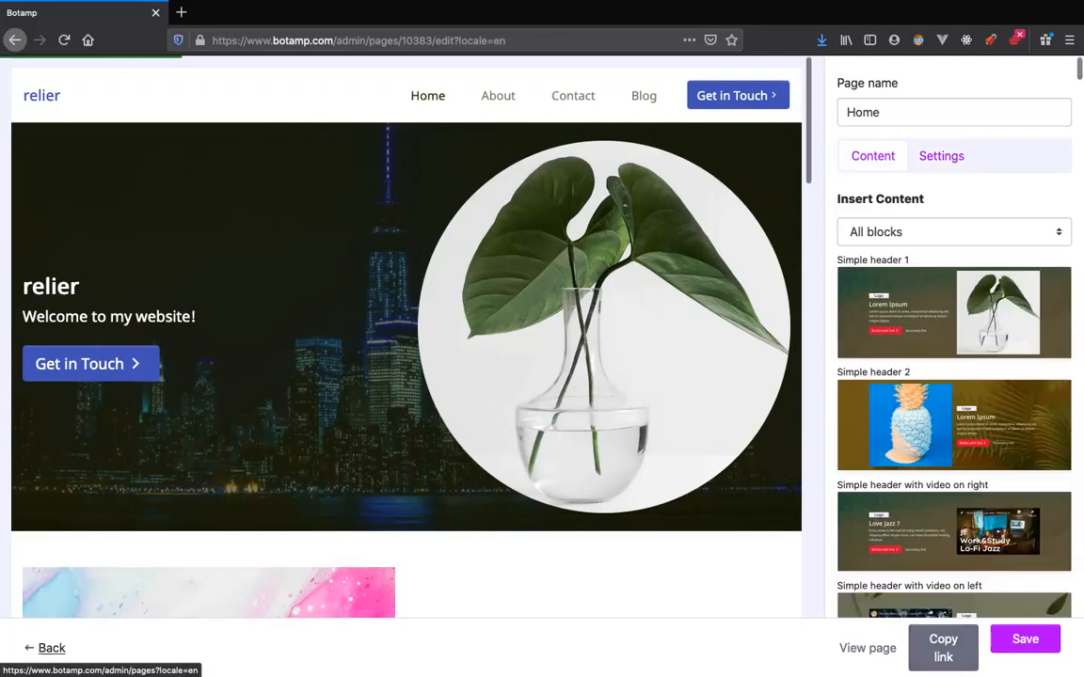
Step: Return to the pages list and open the Contact Us page for editing at its message form
{"action": "left_click", "coordinate": [51, 648]}
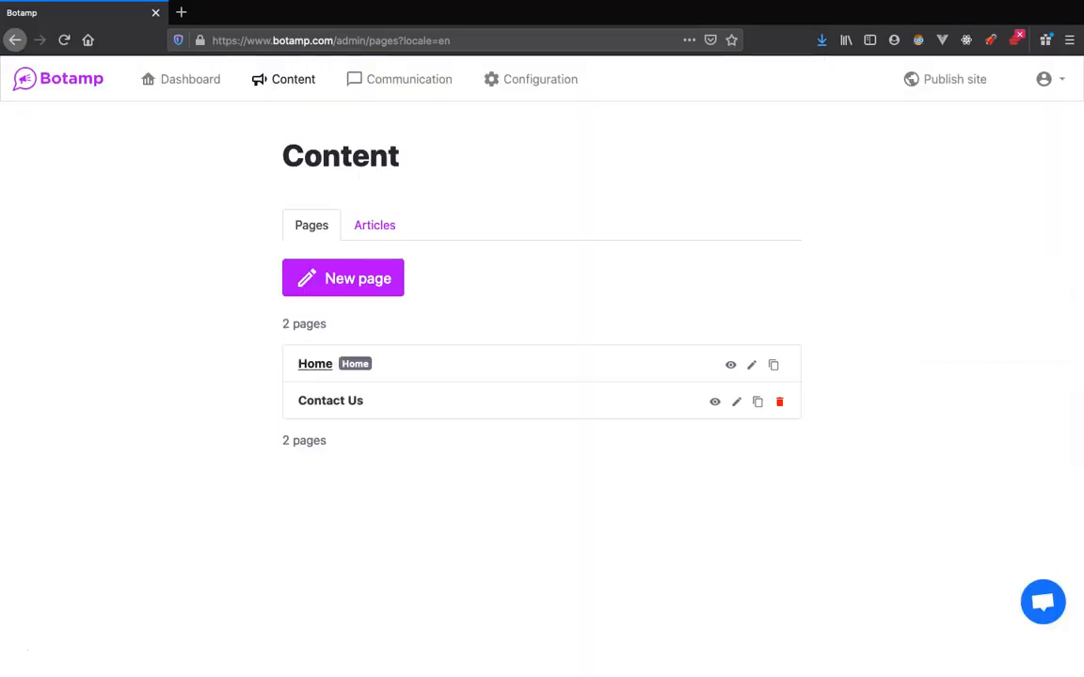
{"action": "left_click", "coordinate": [330, 400]}
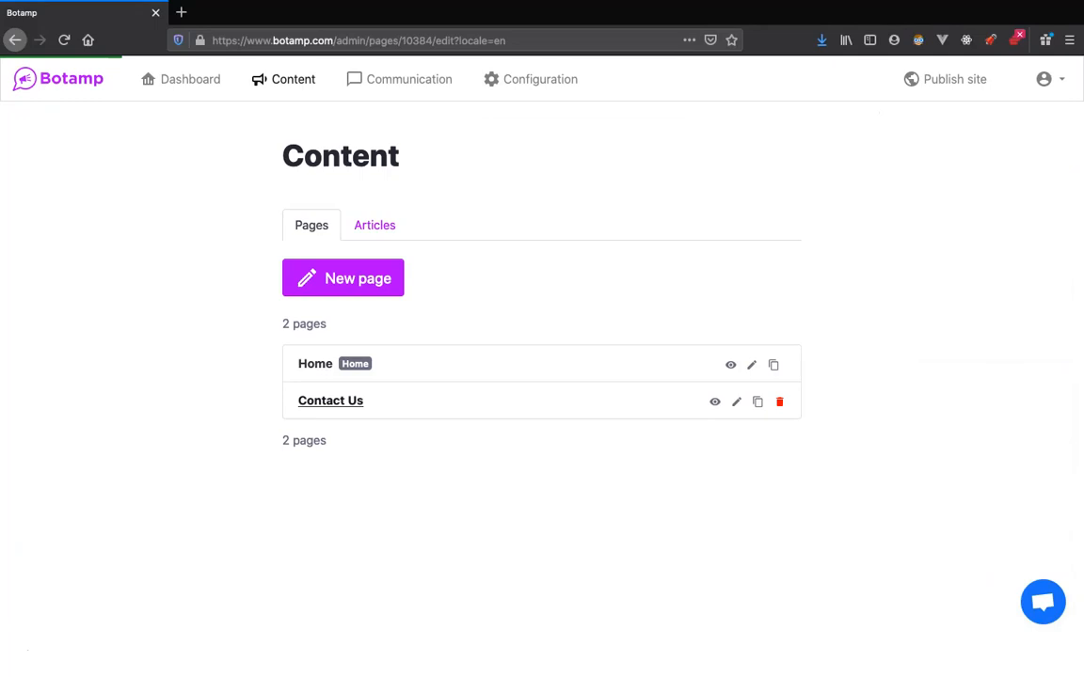
{"action": "scroll", "coordinate": [621, 225], "scroll_direction": "down", "scroll_amount": 4}
{"action": "scroll", "coordinate": [564, 282], "scroll_direction": "down", "scroll_amount": 3}
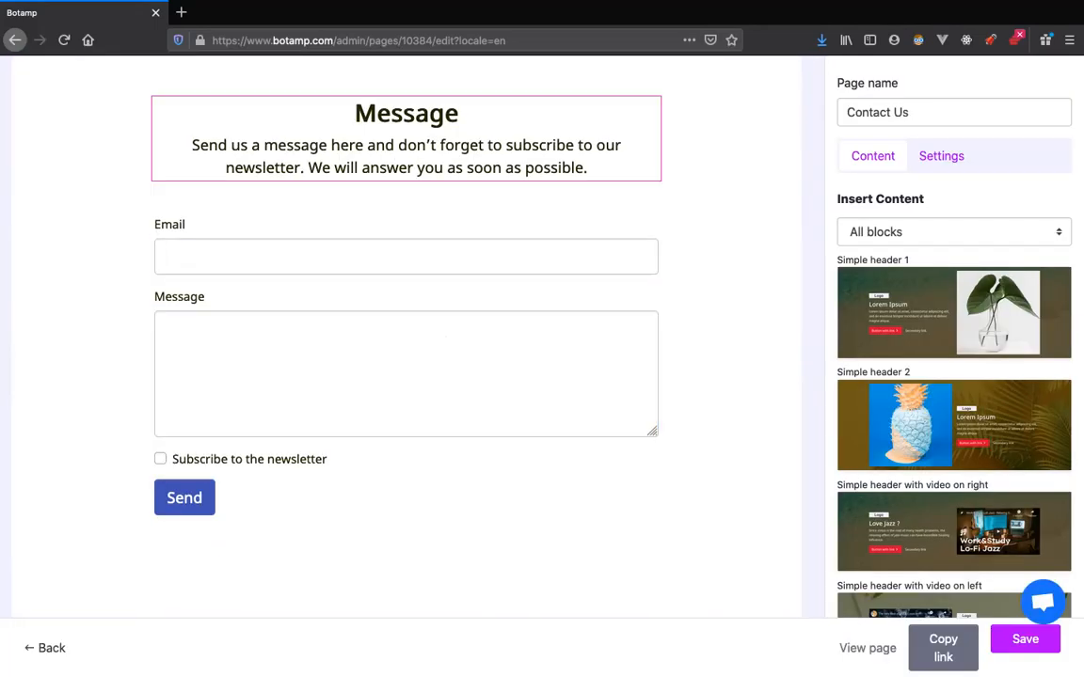
{"action": "scroll", "coordinate": [407, 168], "scroll_direction": "up", "scroll_amount": 2}
{"action": "scroll", "coordinate": [407, 167], "scroll_direction": "down", "scroll_amount": 1}
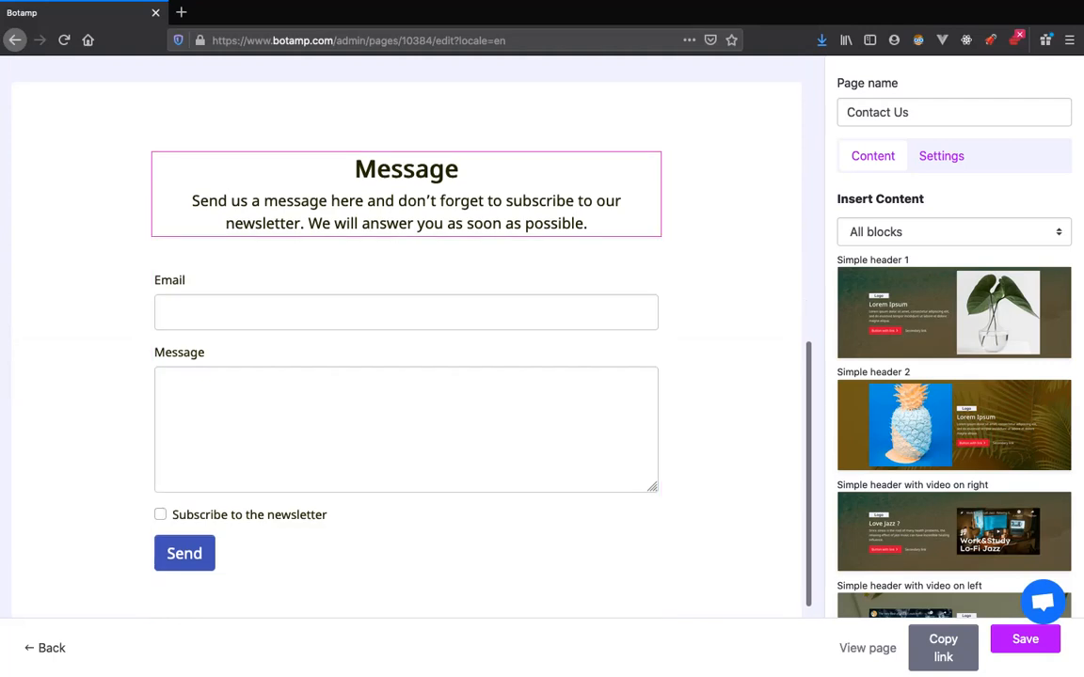
Step: Change the heading above the Contact Us form to "Send Us a Message"
{"action": "left_click", "coordinate": [406, 194]}
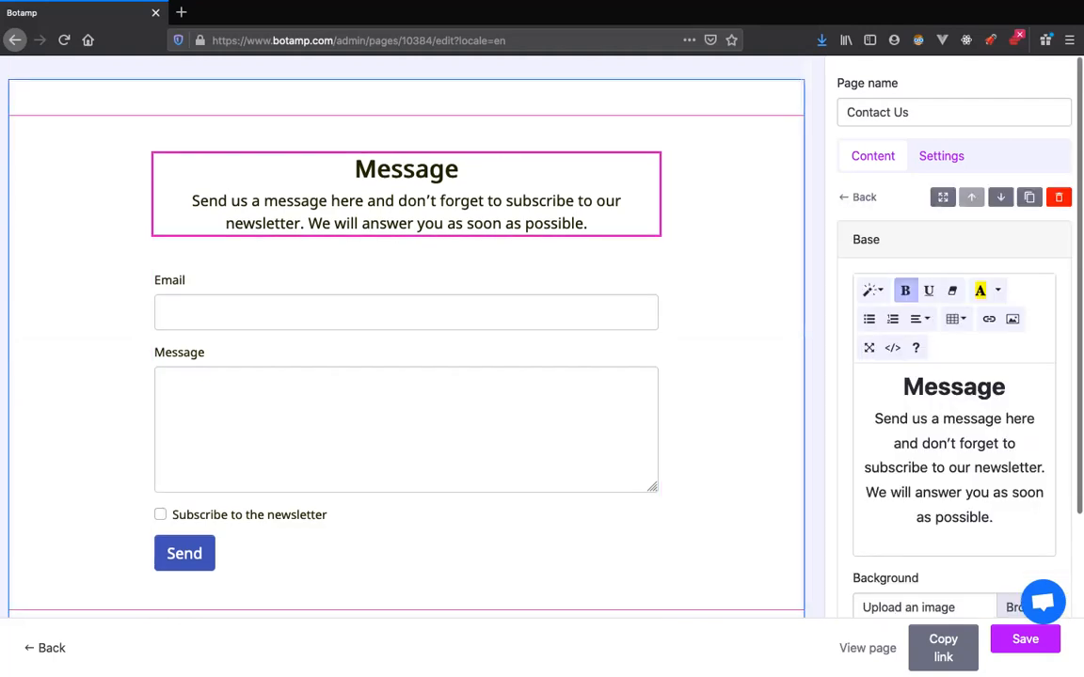
{"action": "double_click", "coordinate": [954, 387]}
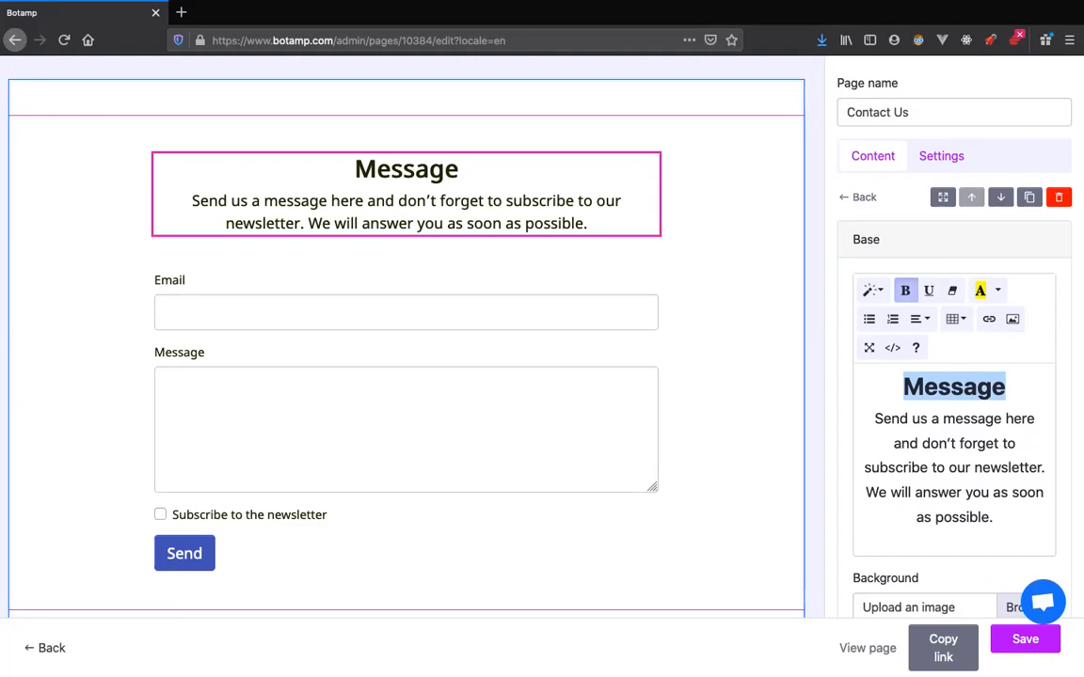
{"action": "type", "text": "Send Us a Messa"}
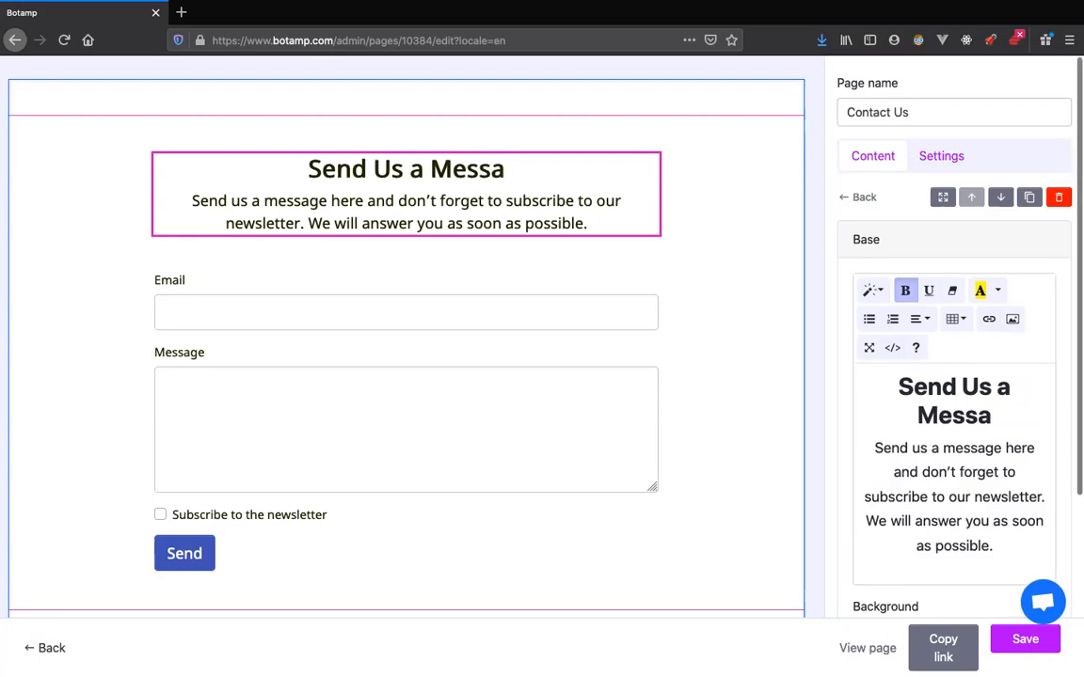
{"action": "type", "text": "ge"}
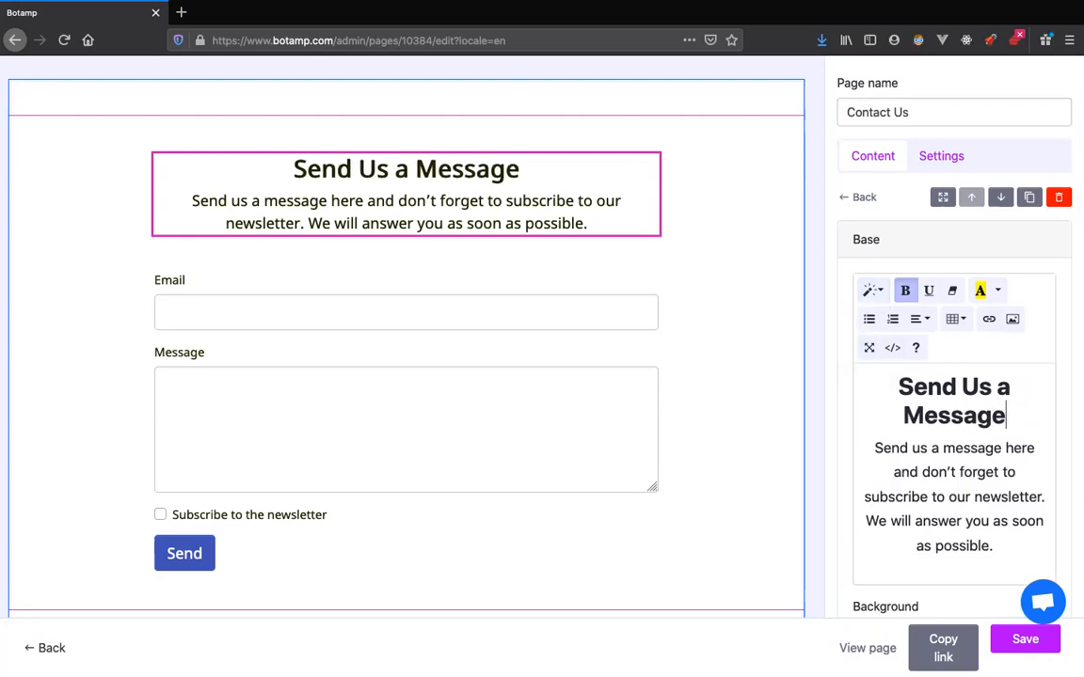
Step: Replace the heading above the message form with "Contact Us"
{"action": "left_click_drag", "start_coordinate": [1006, 416], "coordinate": [898, 387]}
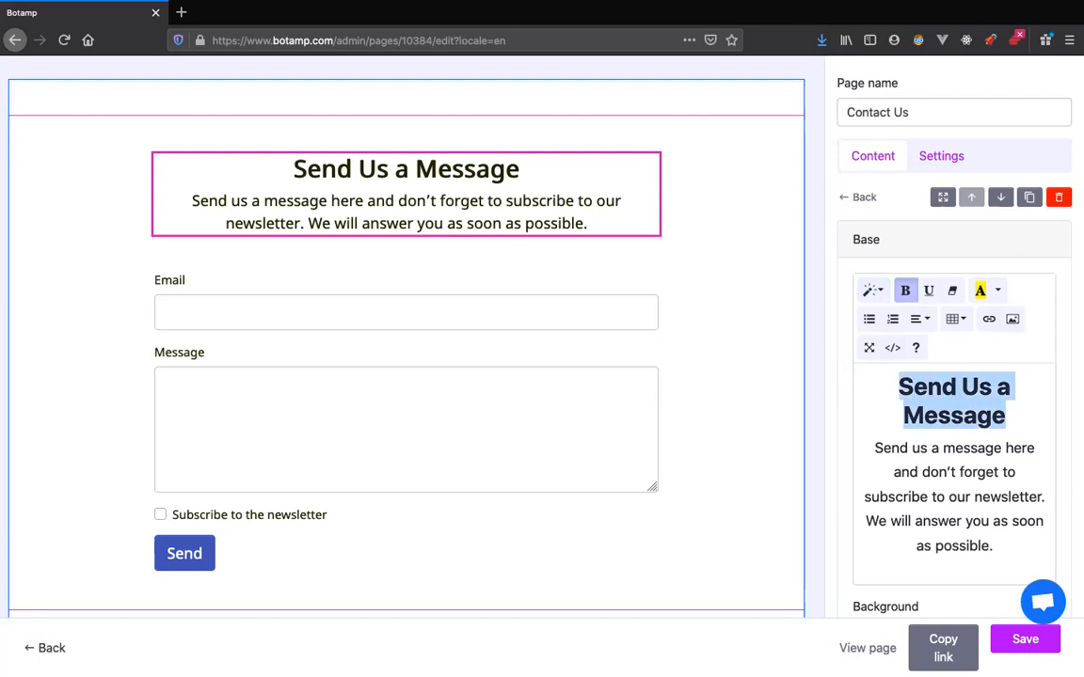
{"action": "type", "text": "Contact Us"}
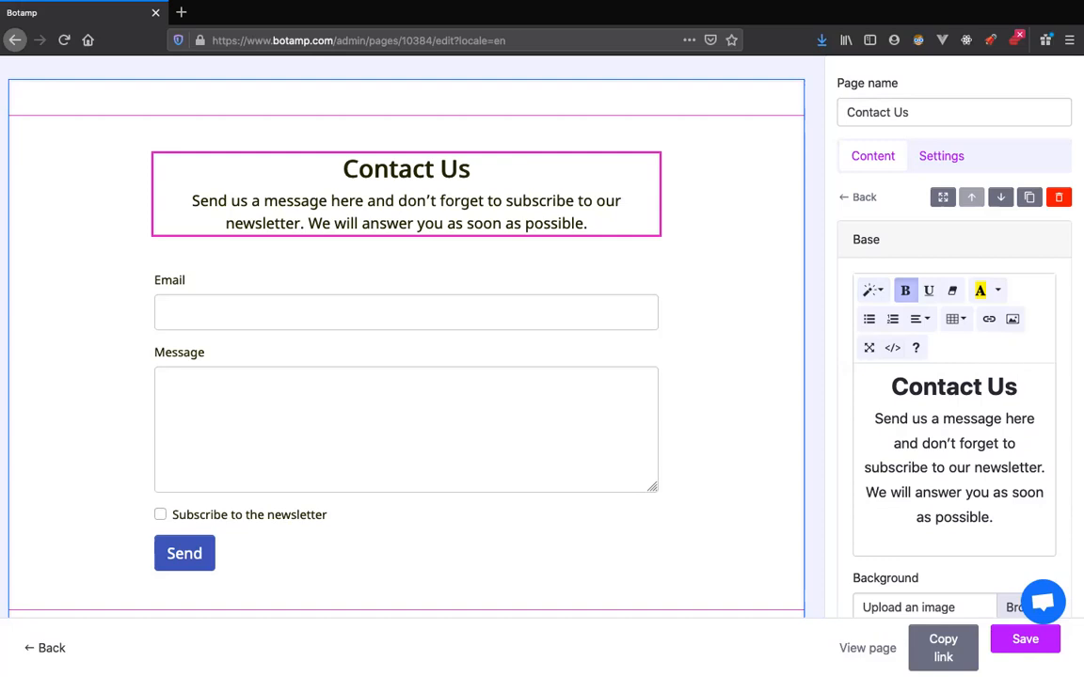
Step: Replace the domain name in the displayed contact email text with "relier" and save the Contact Us page
{"action": "scroll", "coordinate": [406, 339], "scroll_direction": "up", "scroll_amount": 10}
{"action": "scroll", "coordinate": [407, 339], "scroll_direction": "down", "scroll_amount": 1}
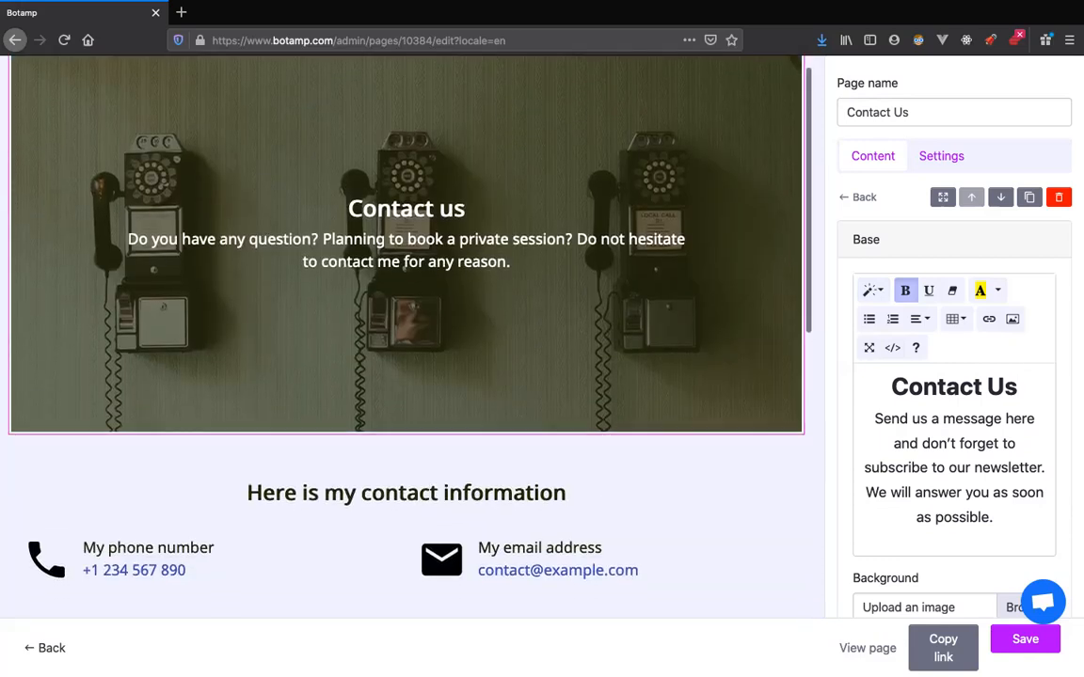
{"action": "scroll", "coordinate": [602, 393], "scroll_direction": "down", "scroll_amount": 4}
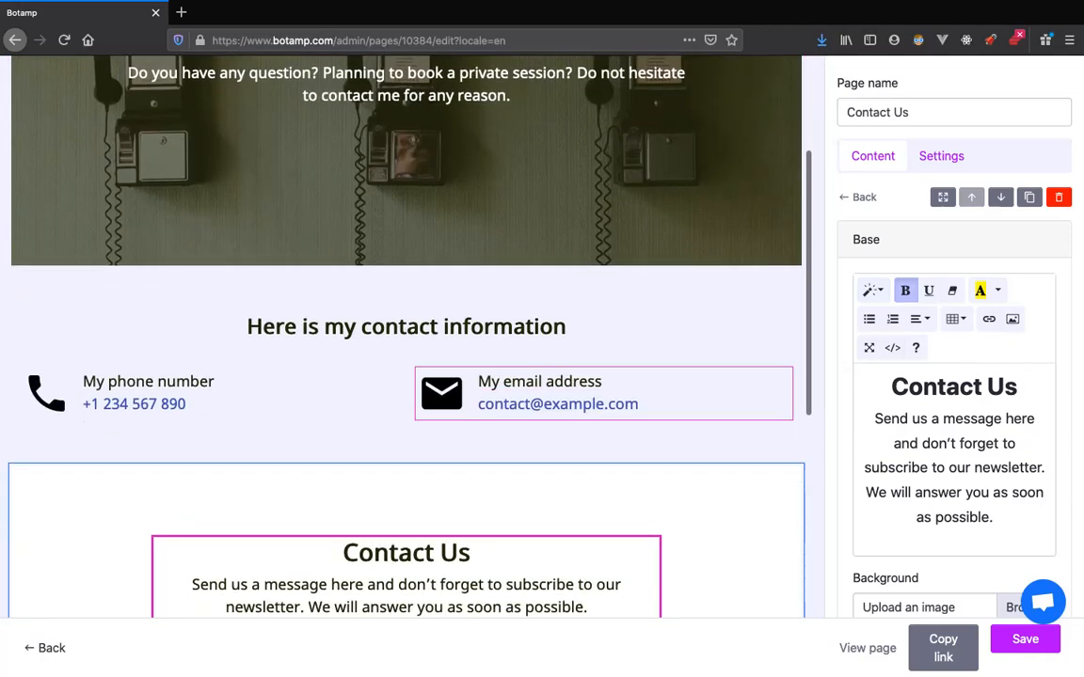
{"action": "left_click", "coordinate": [557, 404]}
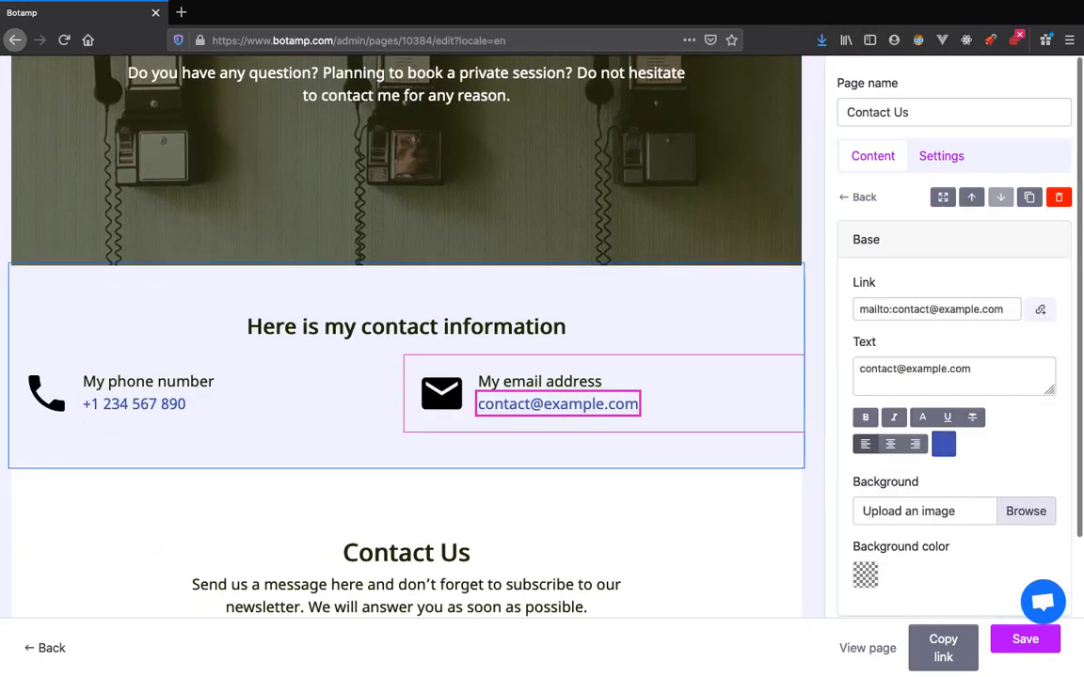
{"action": "double_click", "coordinate": [926, 370]}
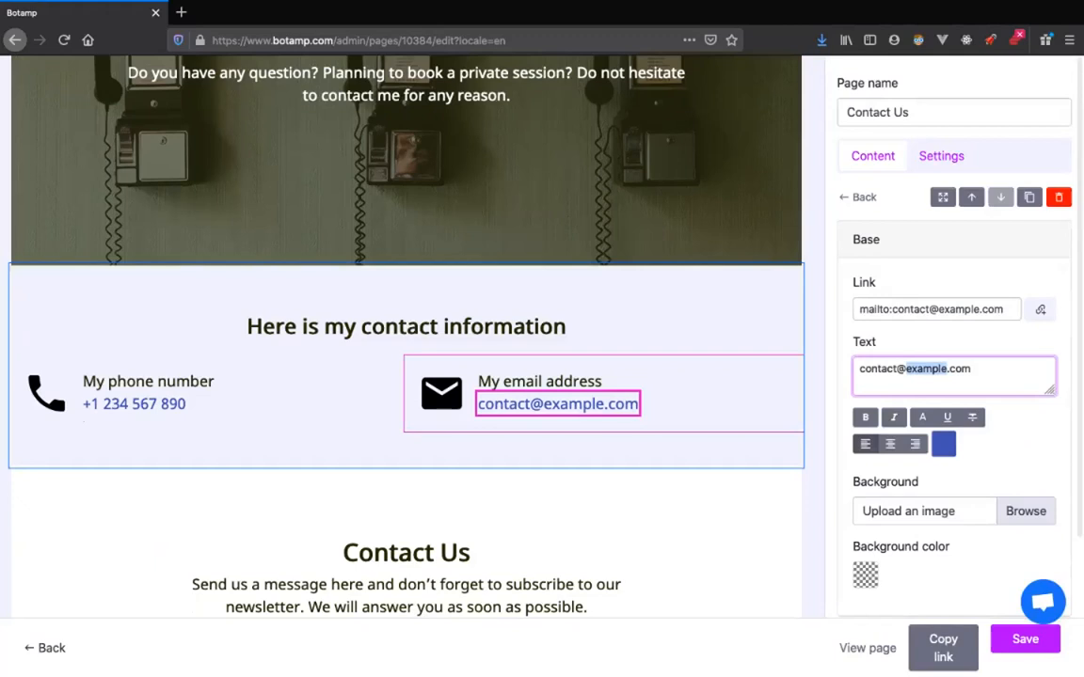
{"action": "type", "text": "relier"}
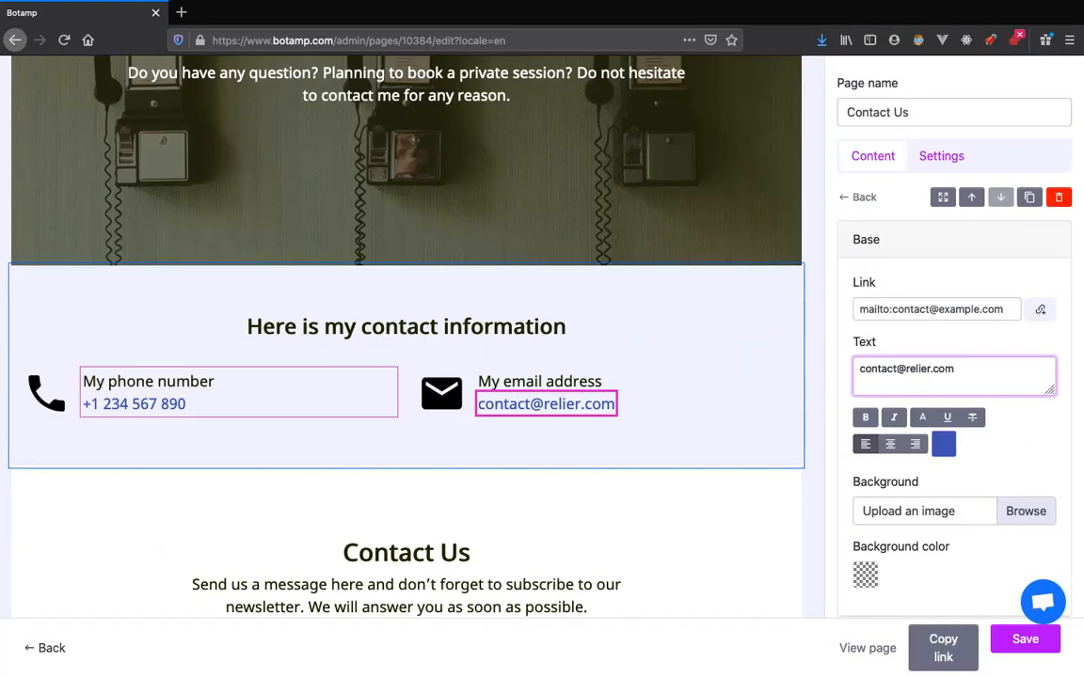
{"action": "left_click", "coordinate": [133, 403]}
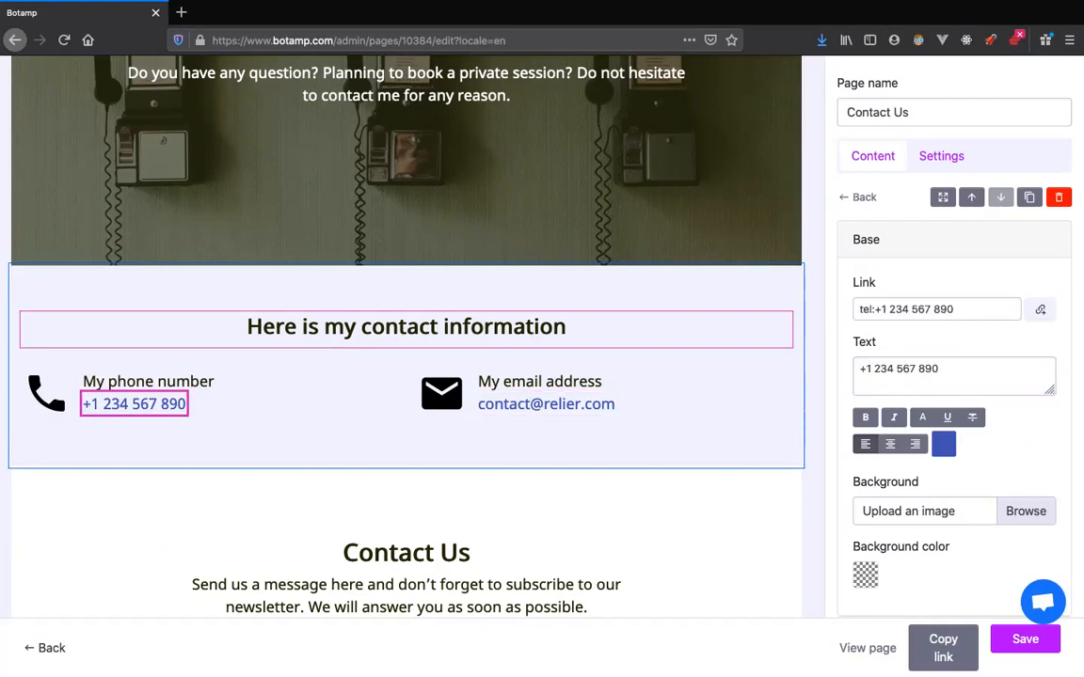
{"action": "left_click", "coordinate": [1026, 639]}
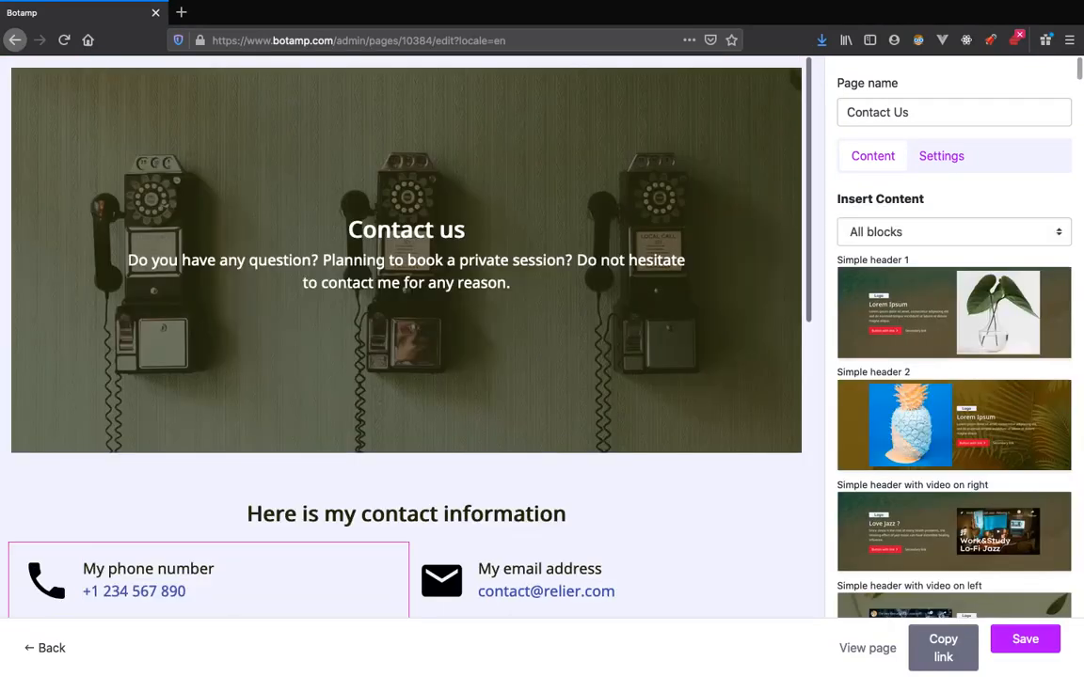
Step: Leave the page editor and publish the website from the site sharing page
{"action": "left_click", "coordinate": [51, 648]}
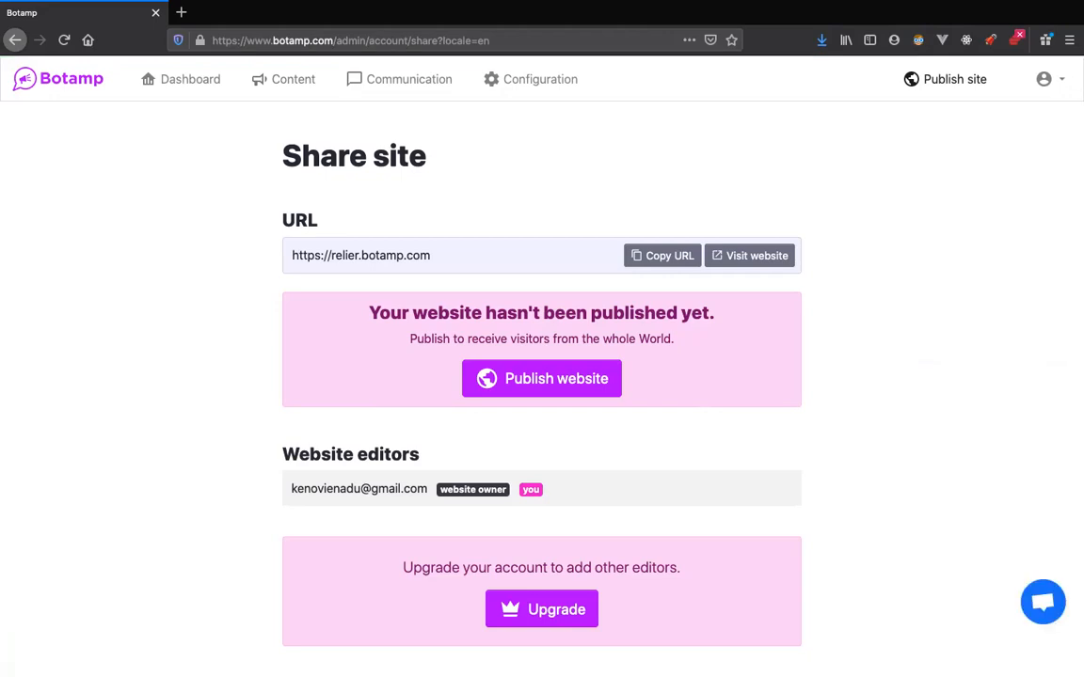
{"action": "scroll", "coordinate": [542, 376], "scroll_direction": "down", "scroll_amount": 1}
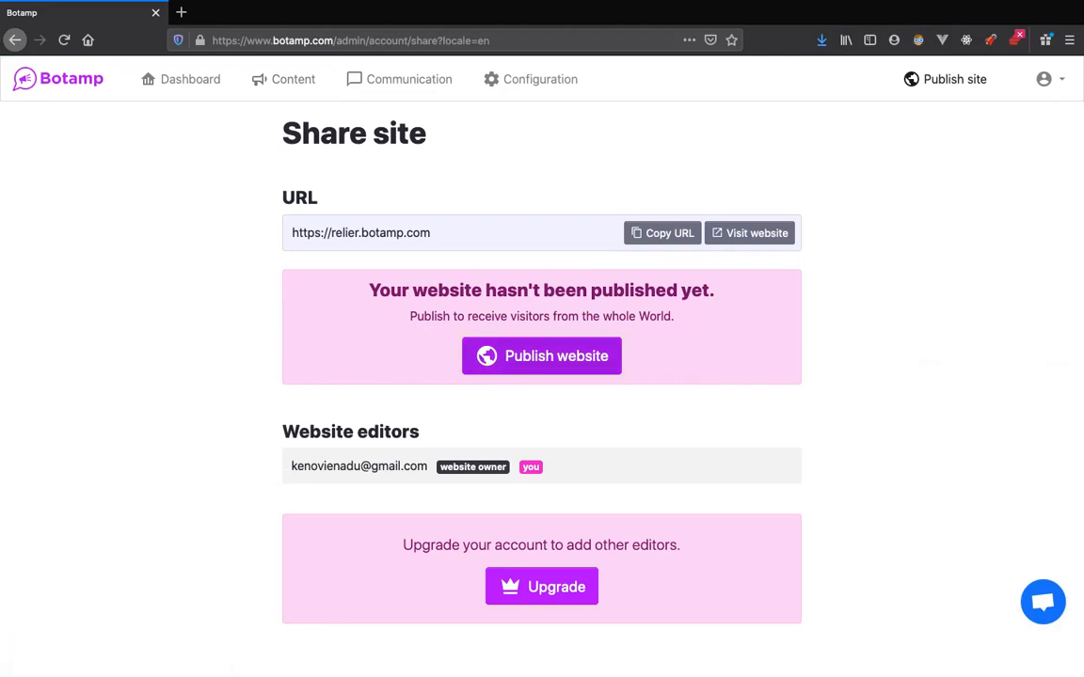
{"action": "left_click", "coordinate": [542, 355]}
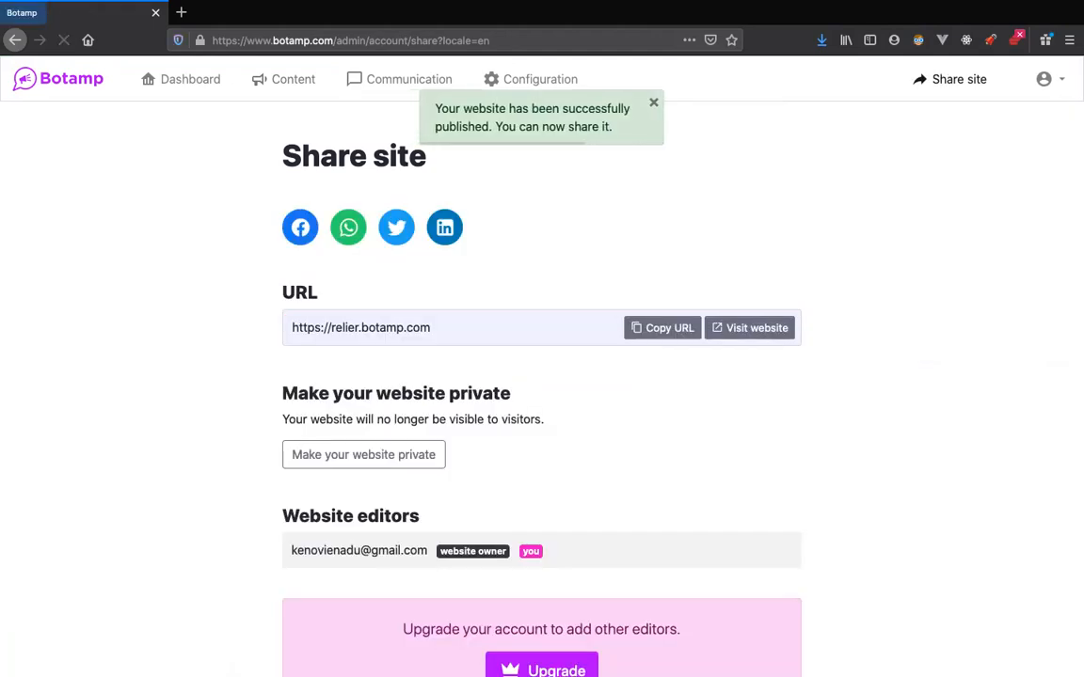
Step: Copy the published website's URL, open it in a new browser tab and look through the Home page
{"action": "left_click", "coordinate": [662, 327]}
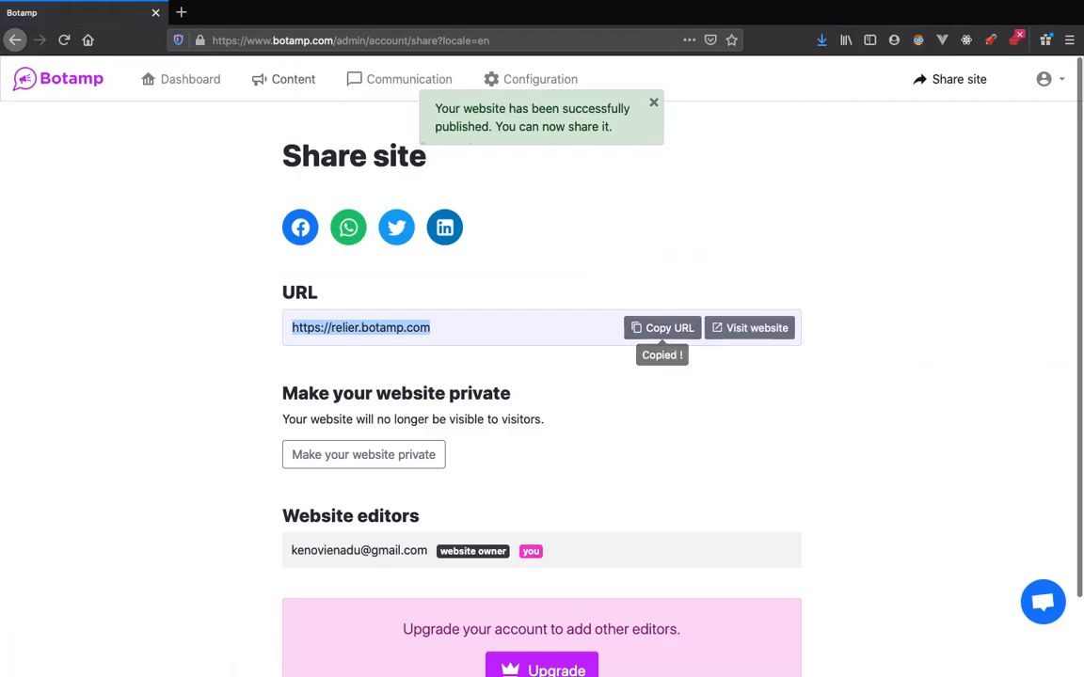
{"action": "key", "text": "ctrl+t"}
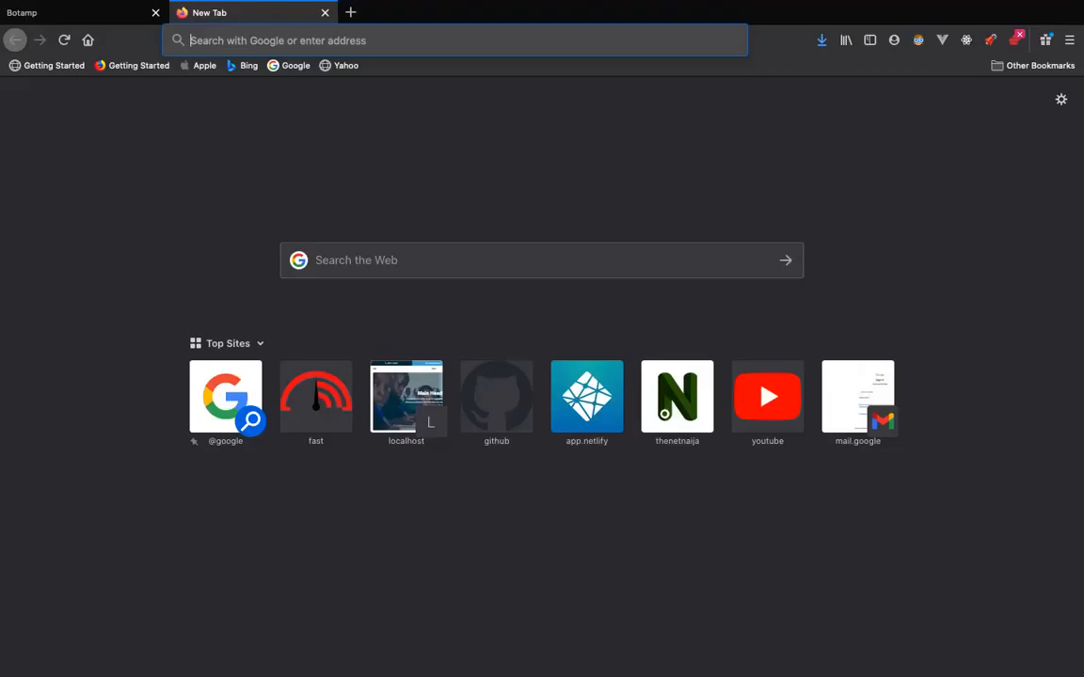
{"action": "key", "text": "ctrl+v"}
{"action": "key", "text": "Return"}
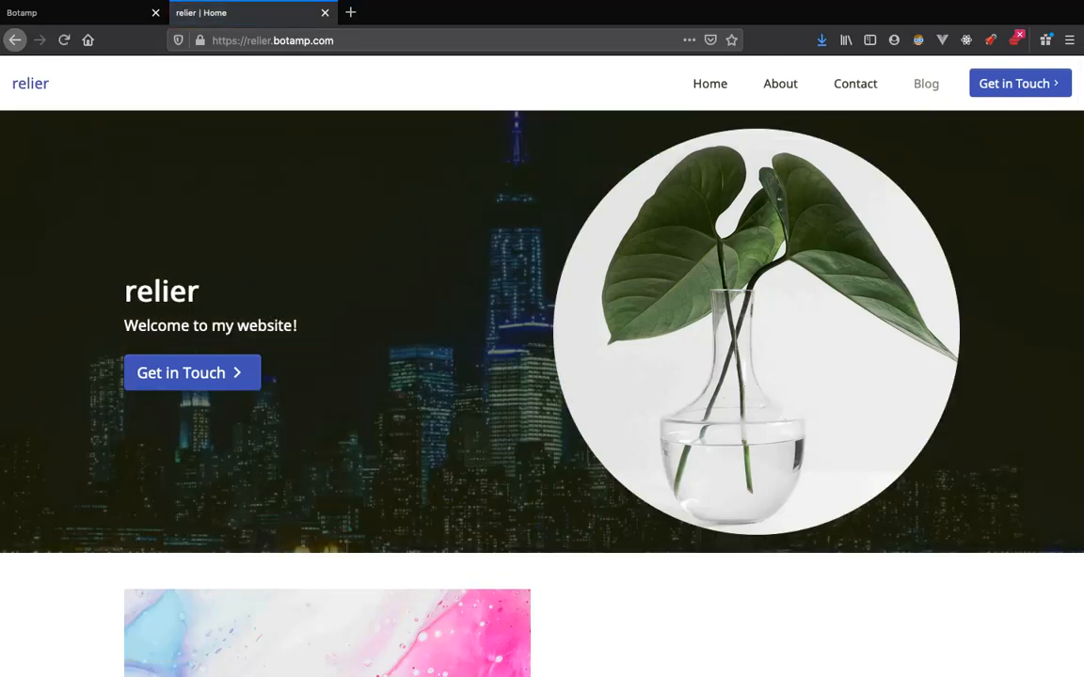
{"action": "scroll", "coordinate": [542, 393], "scroll_direction": "down", "scroll_amount": 10}
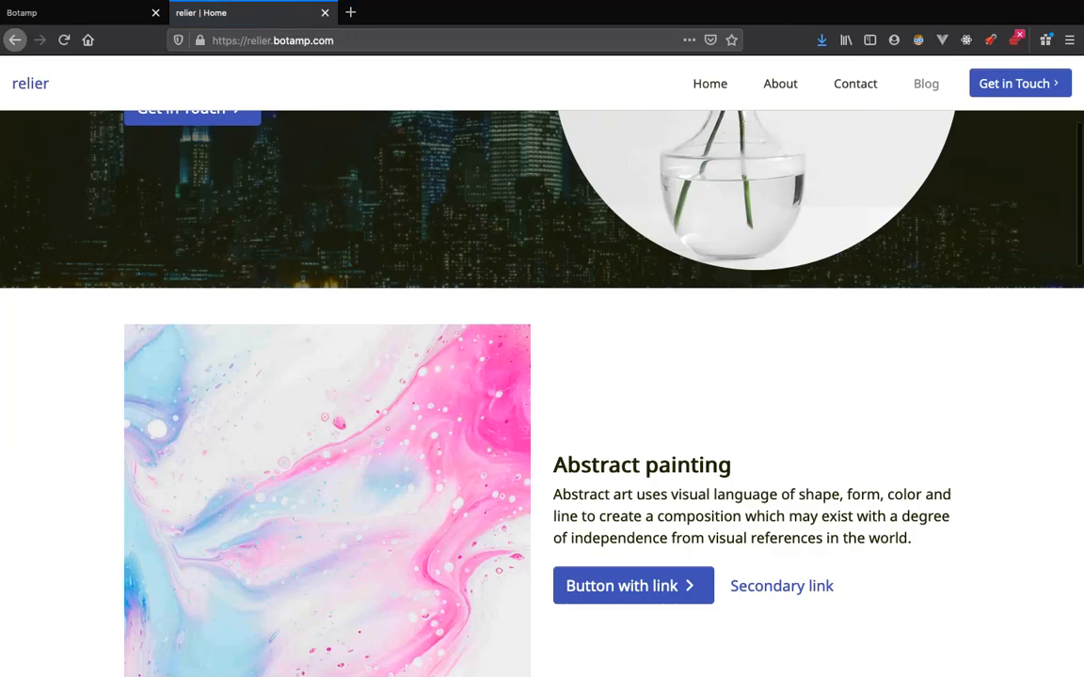
{"action": "scroll", "coordinate": [542, 393], "scroll_direction": "down", "scroll_amount": 12}
{"action": "scroll", "coordinate": [542, 393], "scroll_direction": "up", "scroll_amount": 10}
{"action": "scroll", "coordinate": [542, 394], "scroll_direction": "up", "scroll_amount": 12}
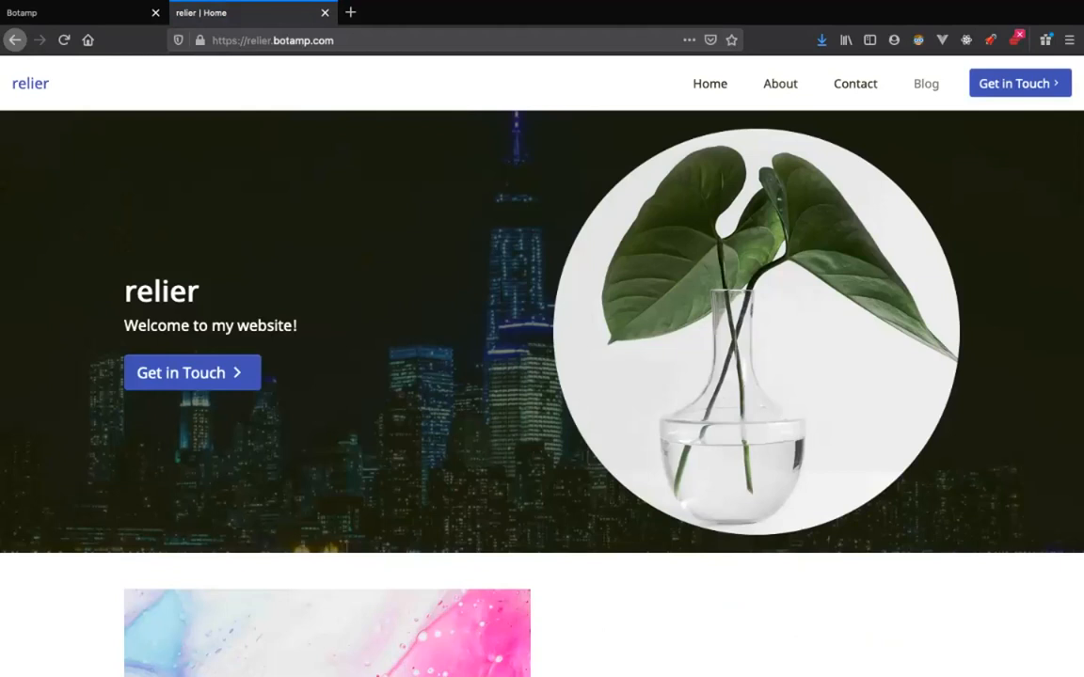
Step: Check the Home page and its collapsible navigation menu in the responsive mobile view, closing the menu and the view when done
{"action": "key", "text": "ctrl+shift+m"}
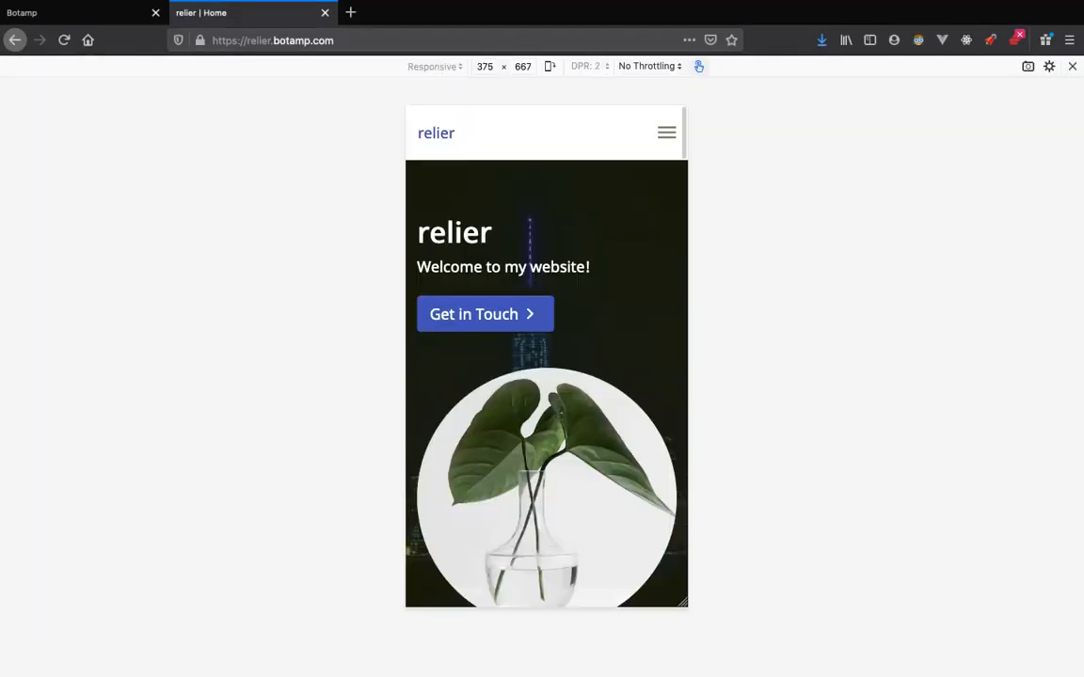
{"action": "scroll", "coordinate": [546, 376], "scroll_direction": "down", "scroll_amount": 10}
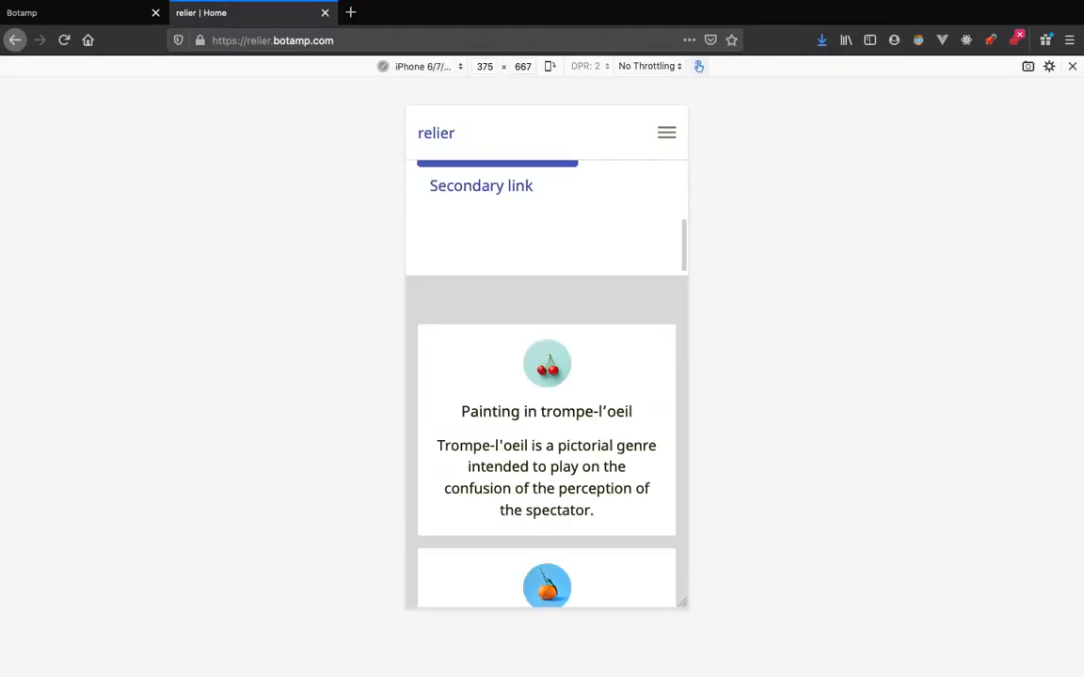
{"action": "scroll", "coordinate": [545, 376], "scroll_direction": "down", "scroll_amount": 15}
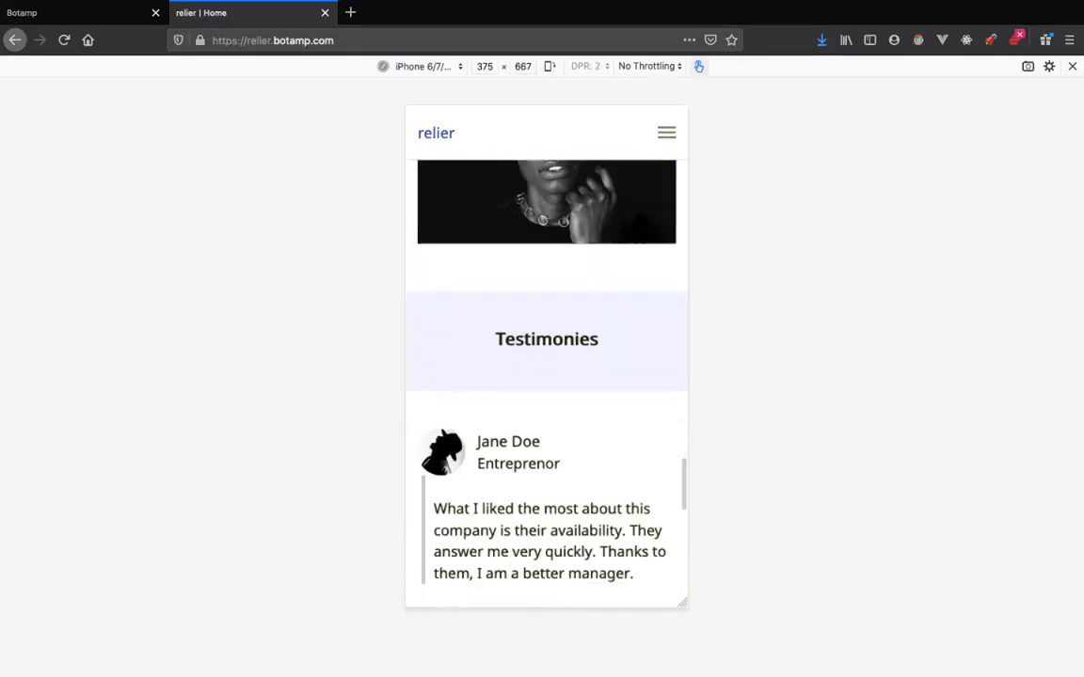
{"action": "scroll", "coordinate": [545, 376], "scroll_direction": "up", "scroll_amount": 20}
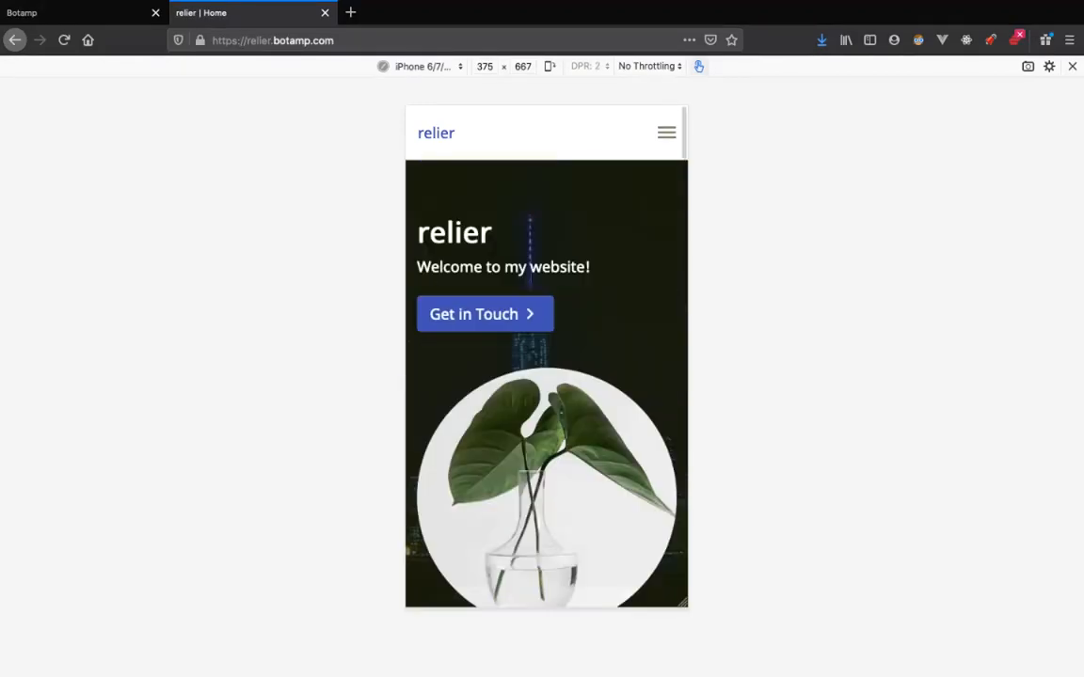
{"action": "left_click", "coordinate": [666, 132]}
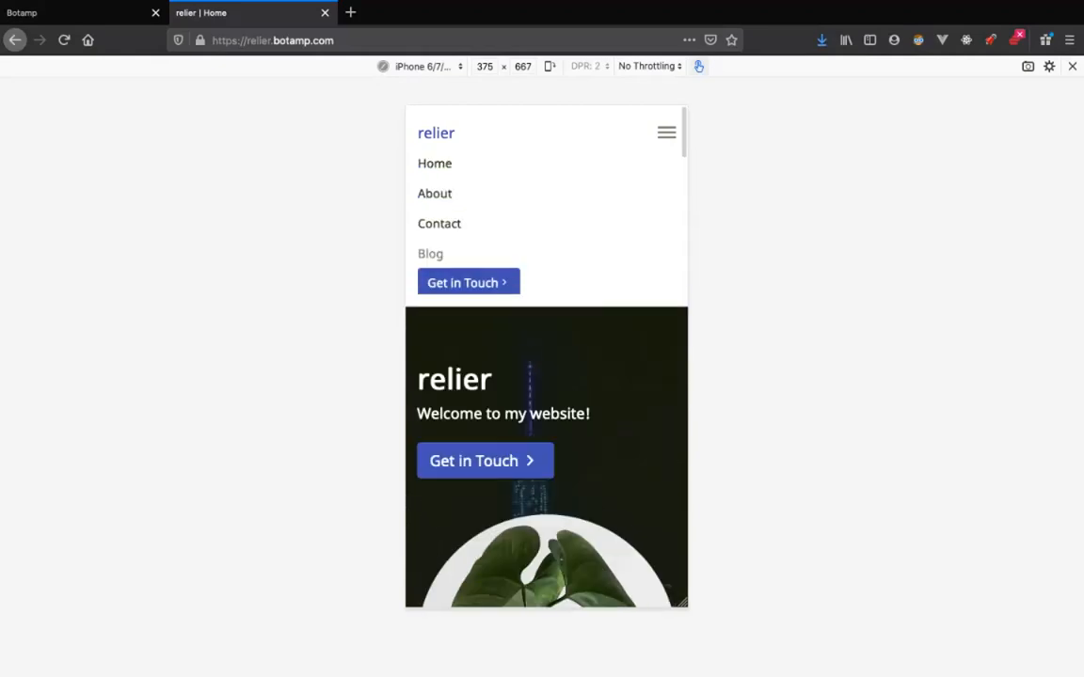
{"action": "left_click", "coordinate": [666, 133]}
{"action": "key", "text": "ctrl+shift+m"}
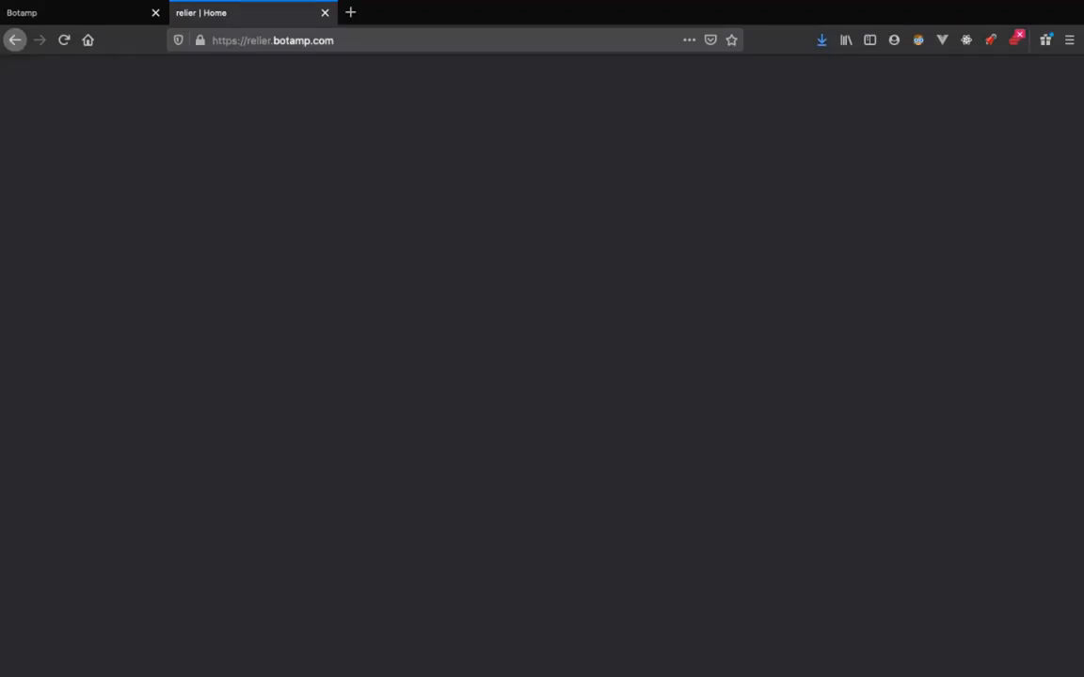